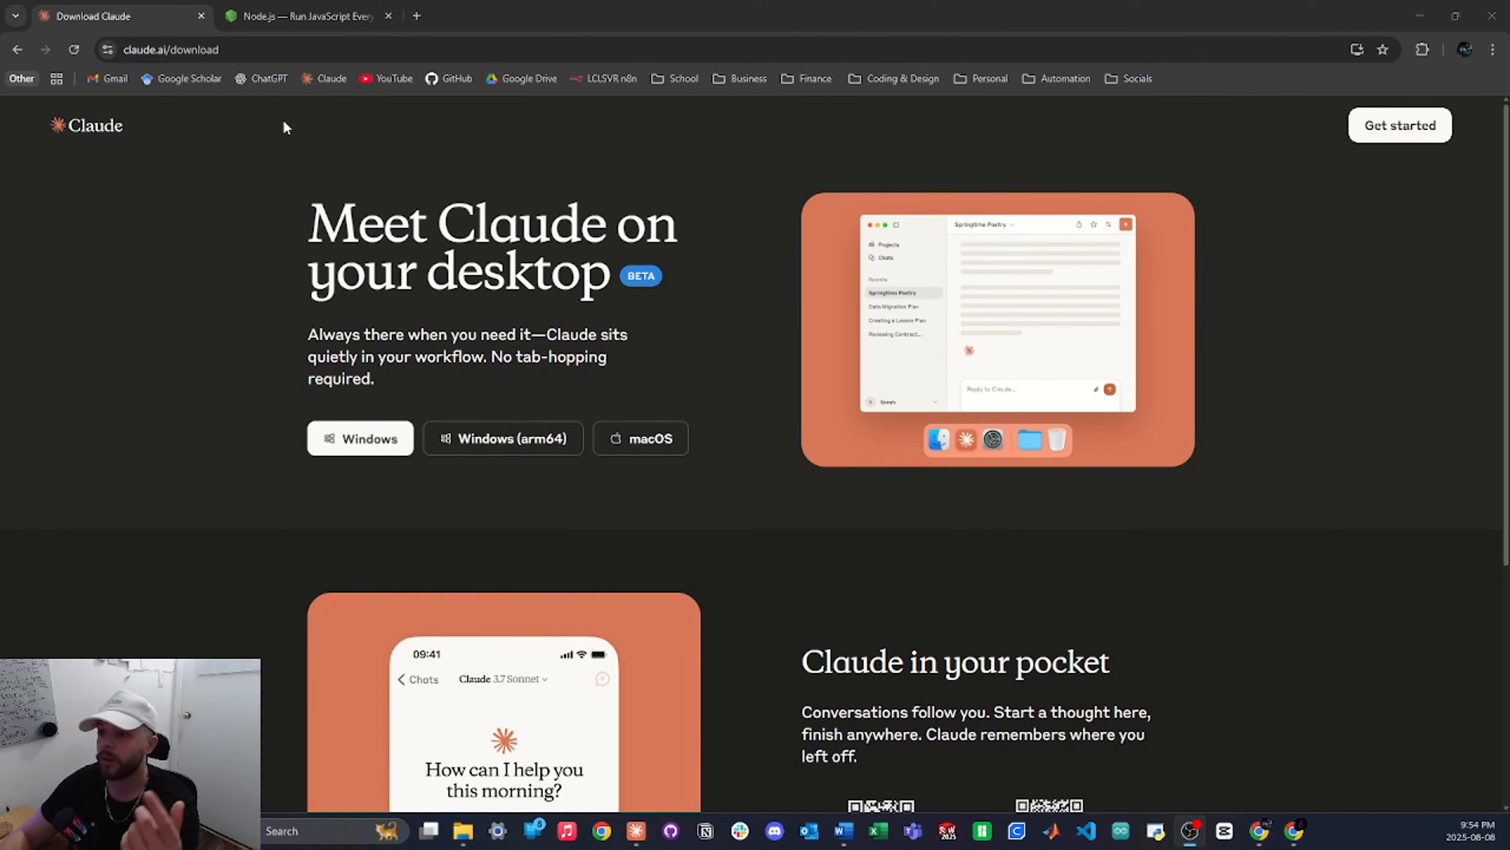
Leave the Claude desktop download page for the Node.js site tab in Chrome
click(307, 18)
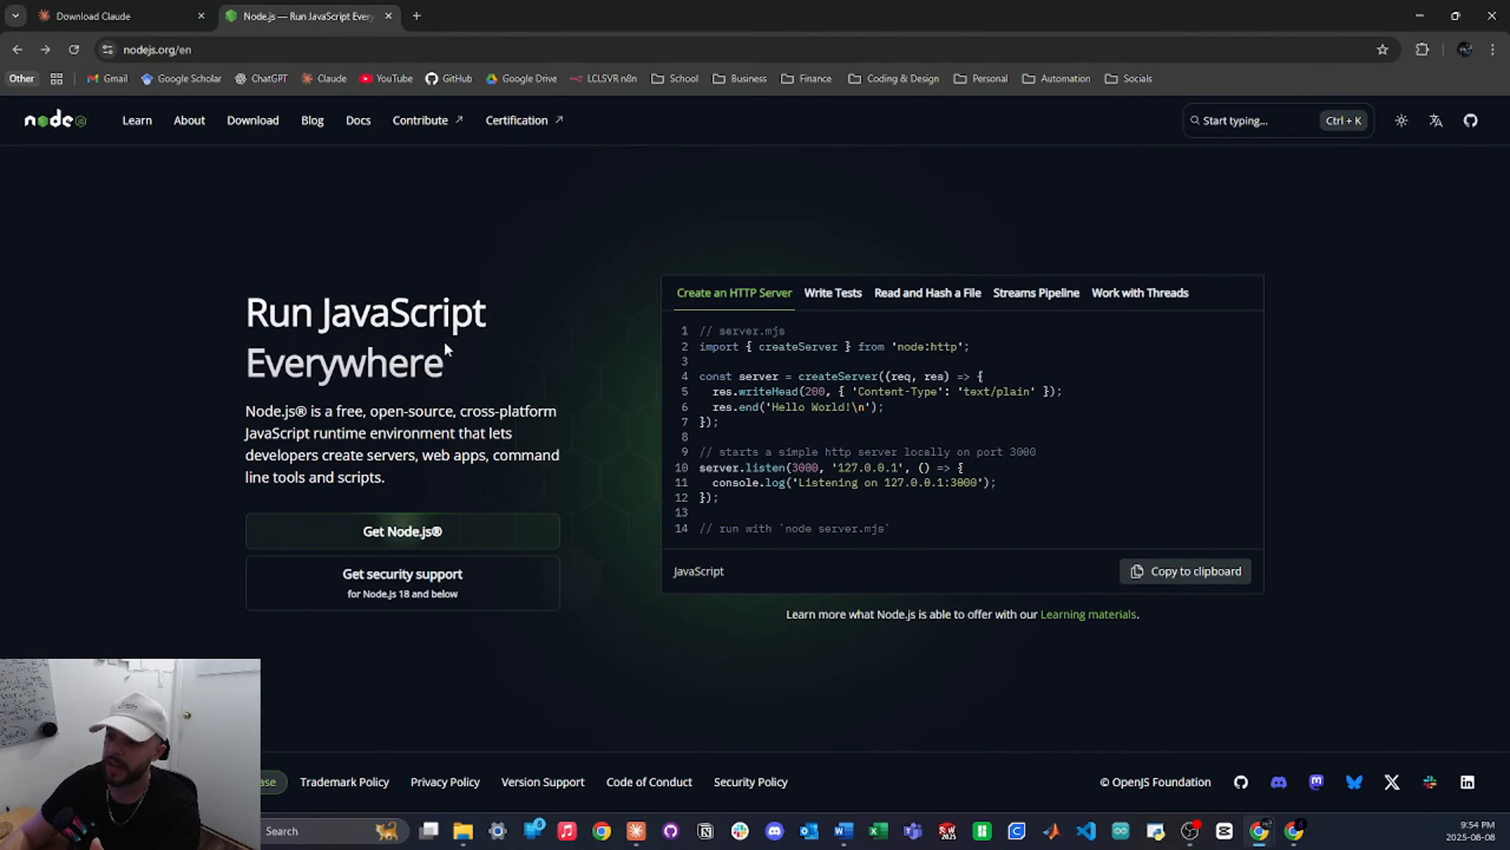
Open the Node.js v22.18.0 LTS download page, then bring up Command Prompt in mid-screen
click(468, 533)
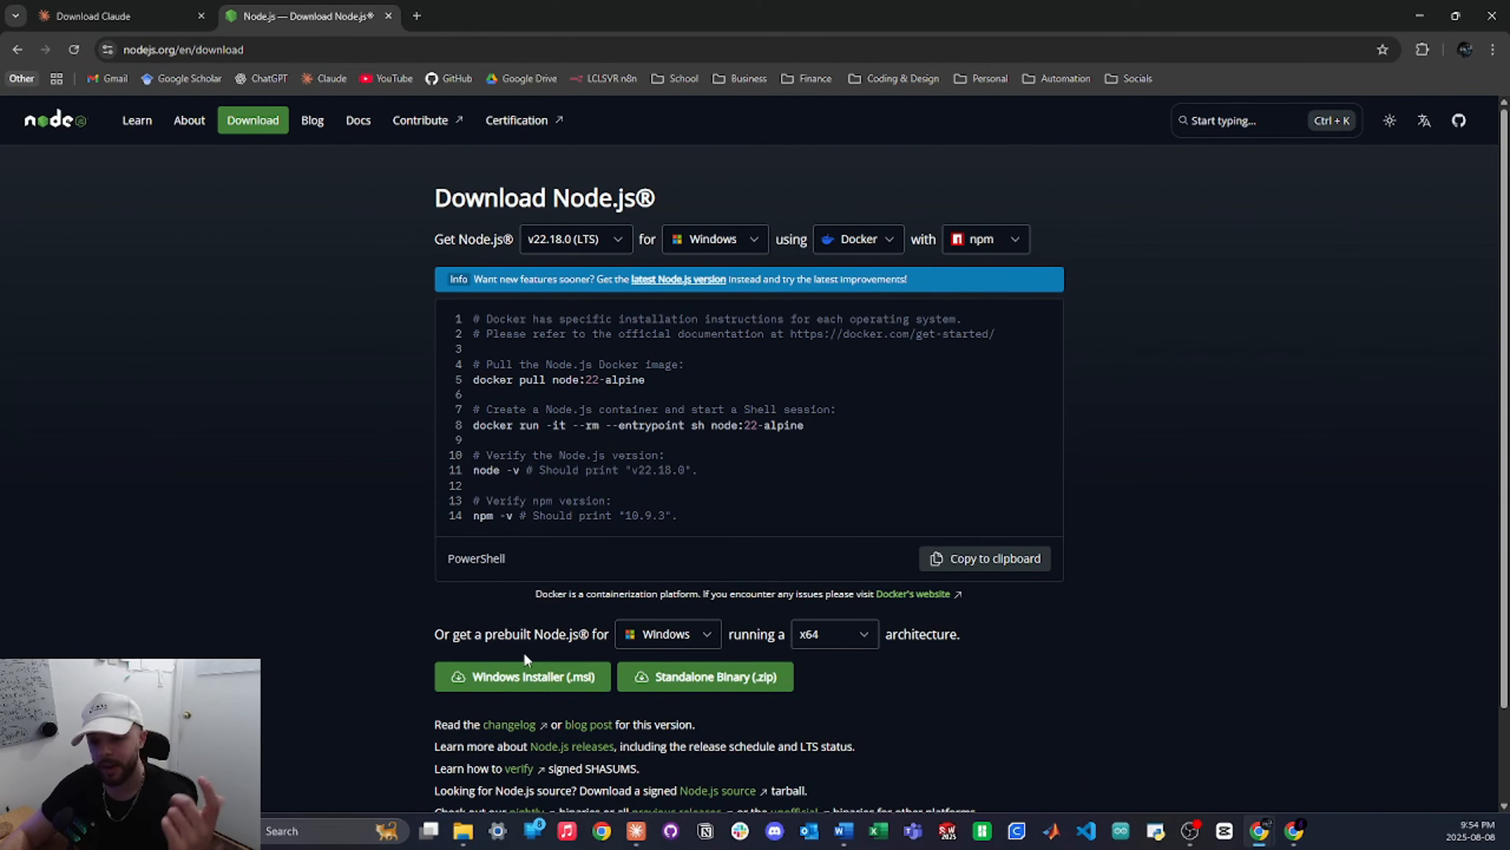
key(super)
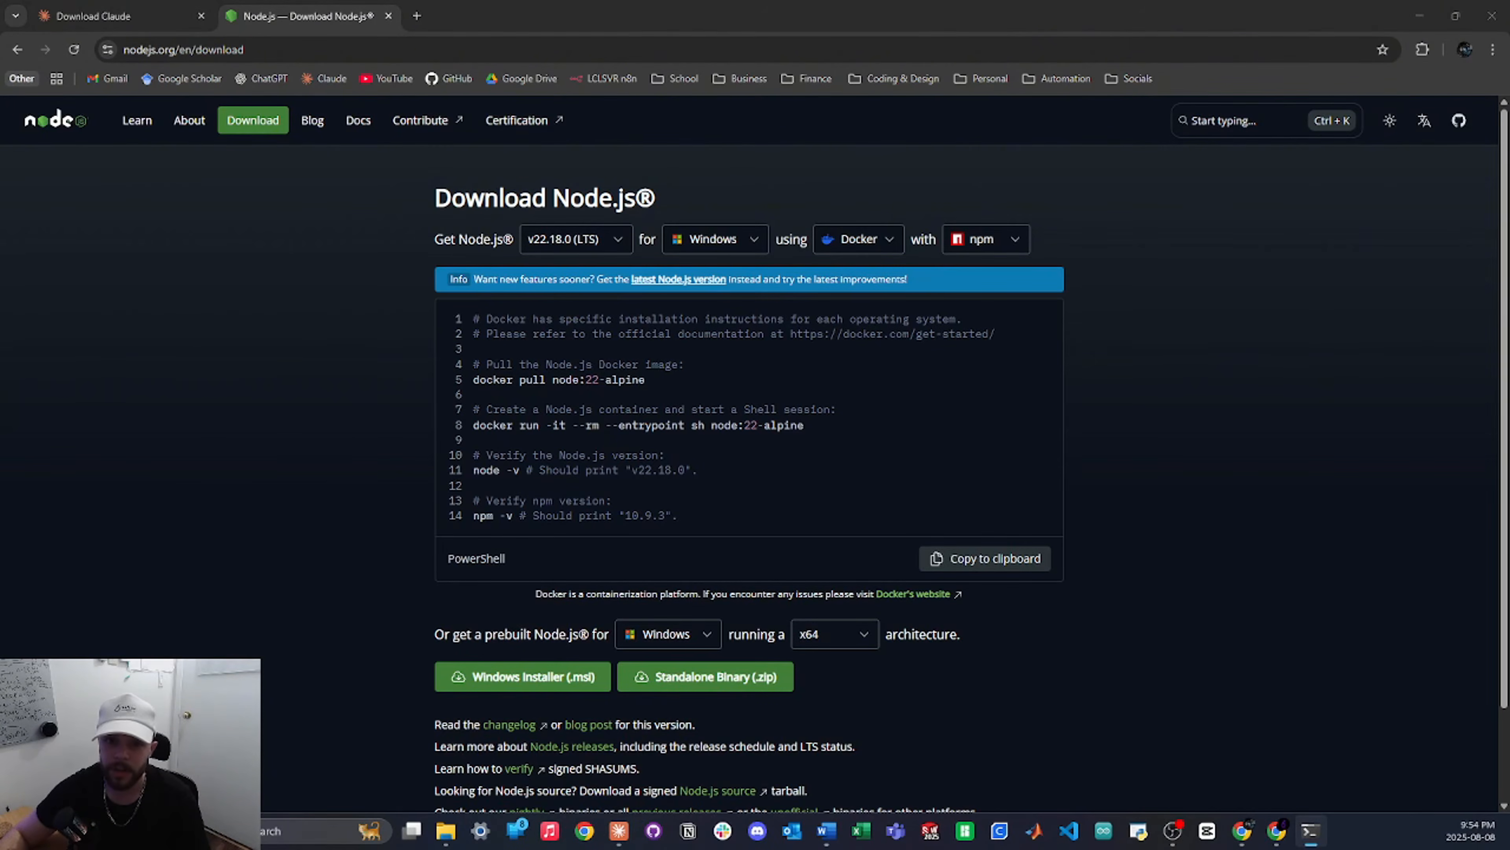
drag(1, 113, 800, 239)
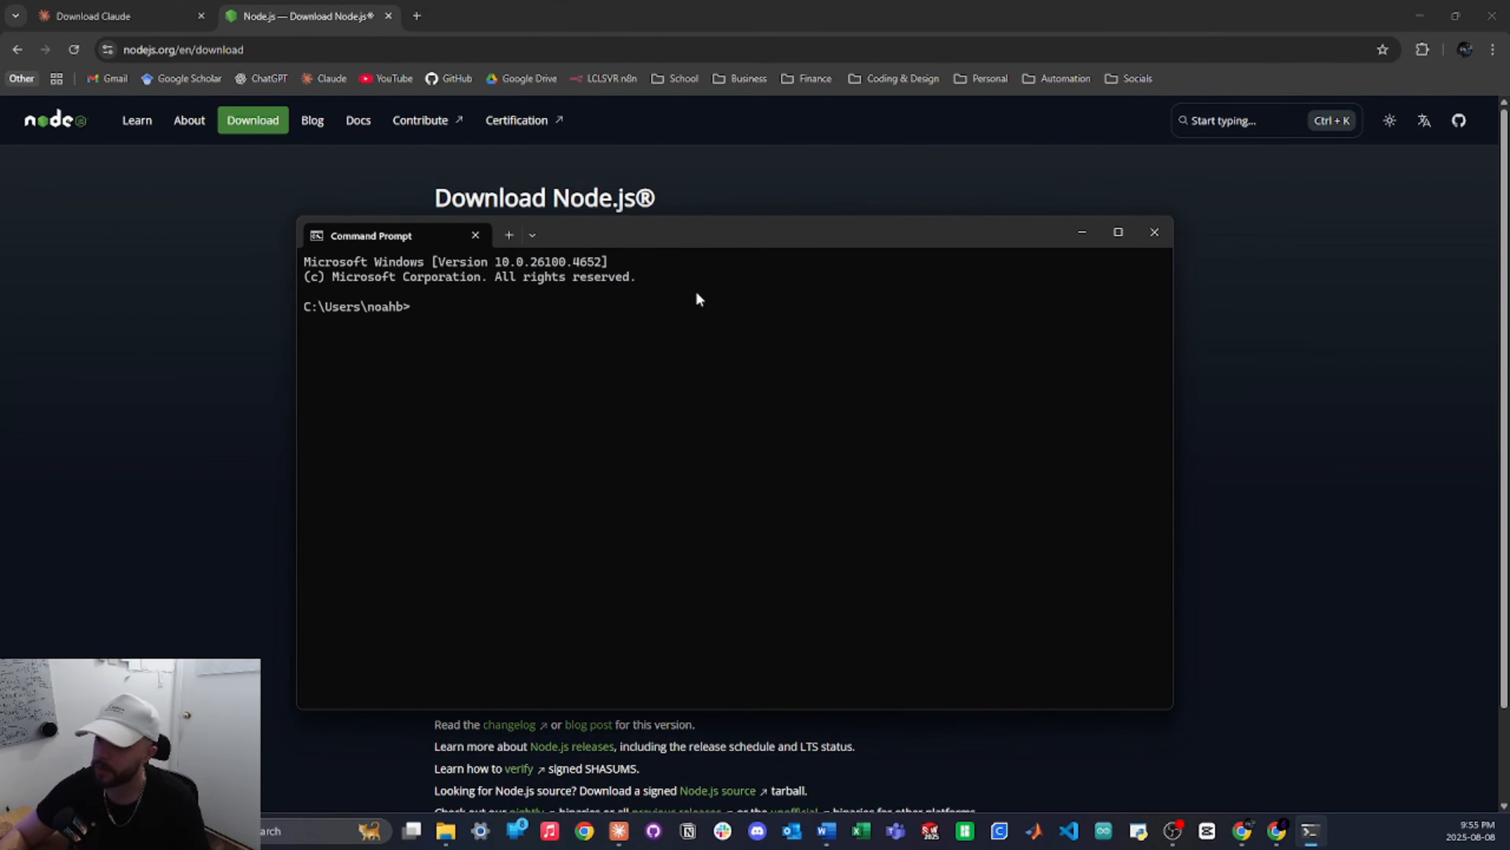
Run node -v to confirm Node.js v22.18.0 is installed, then return to Chrome
text(node)
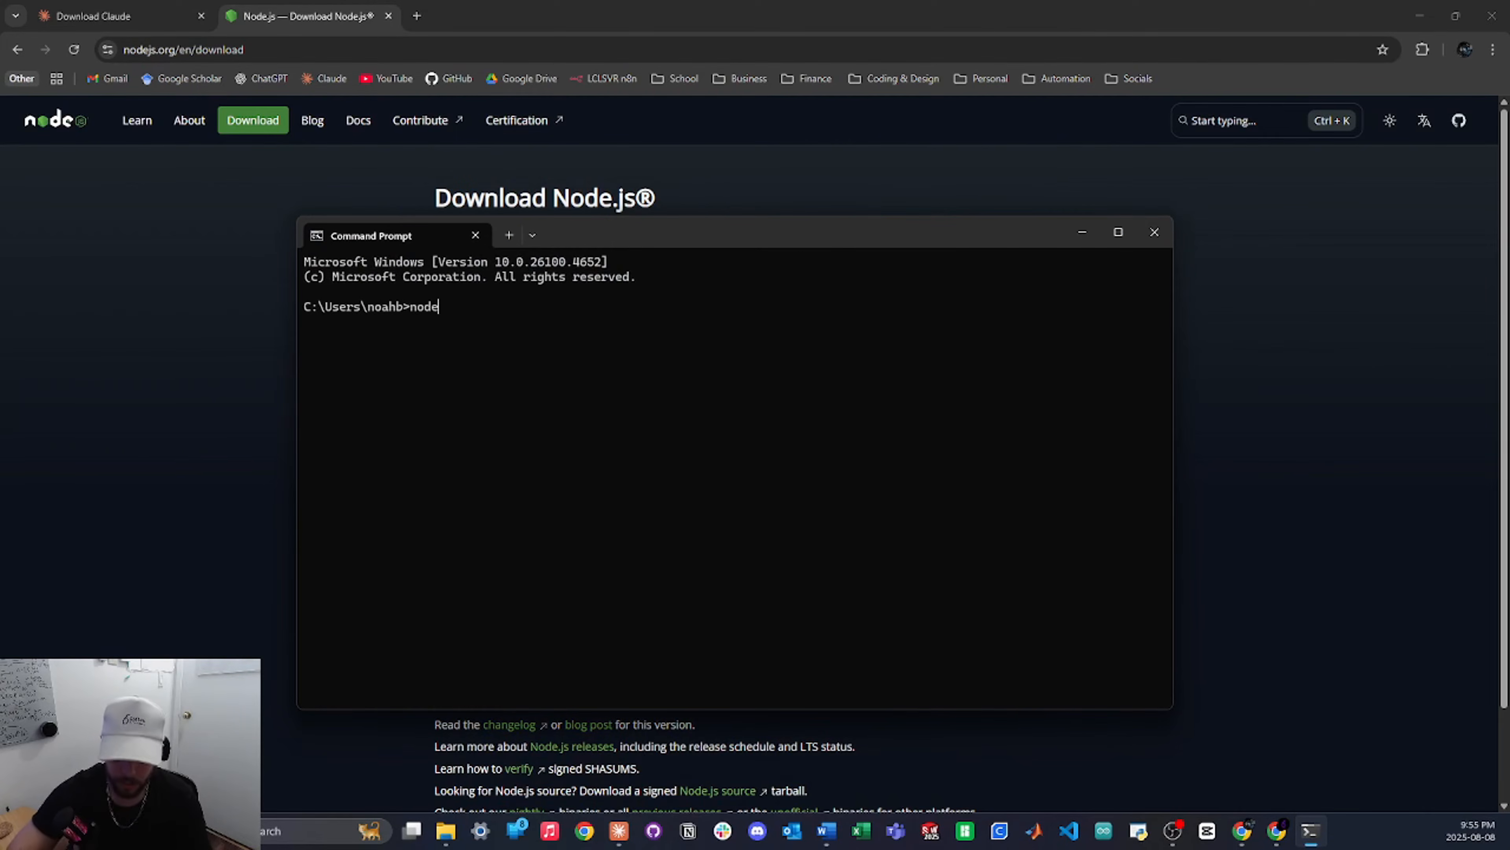
text( -v)
key(Return)
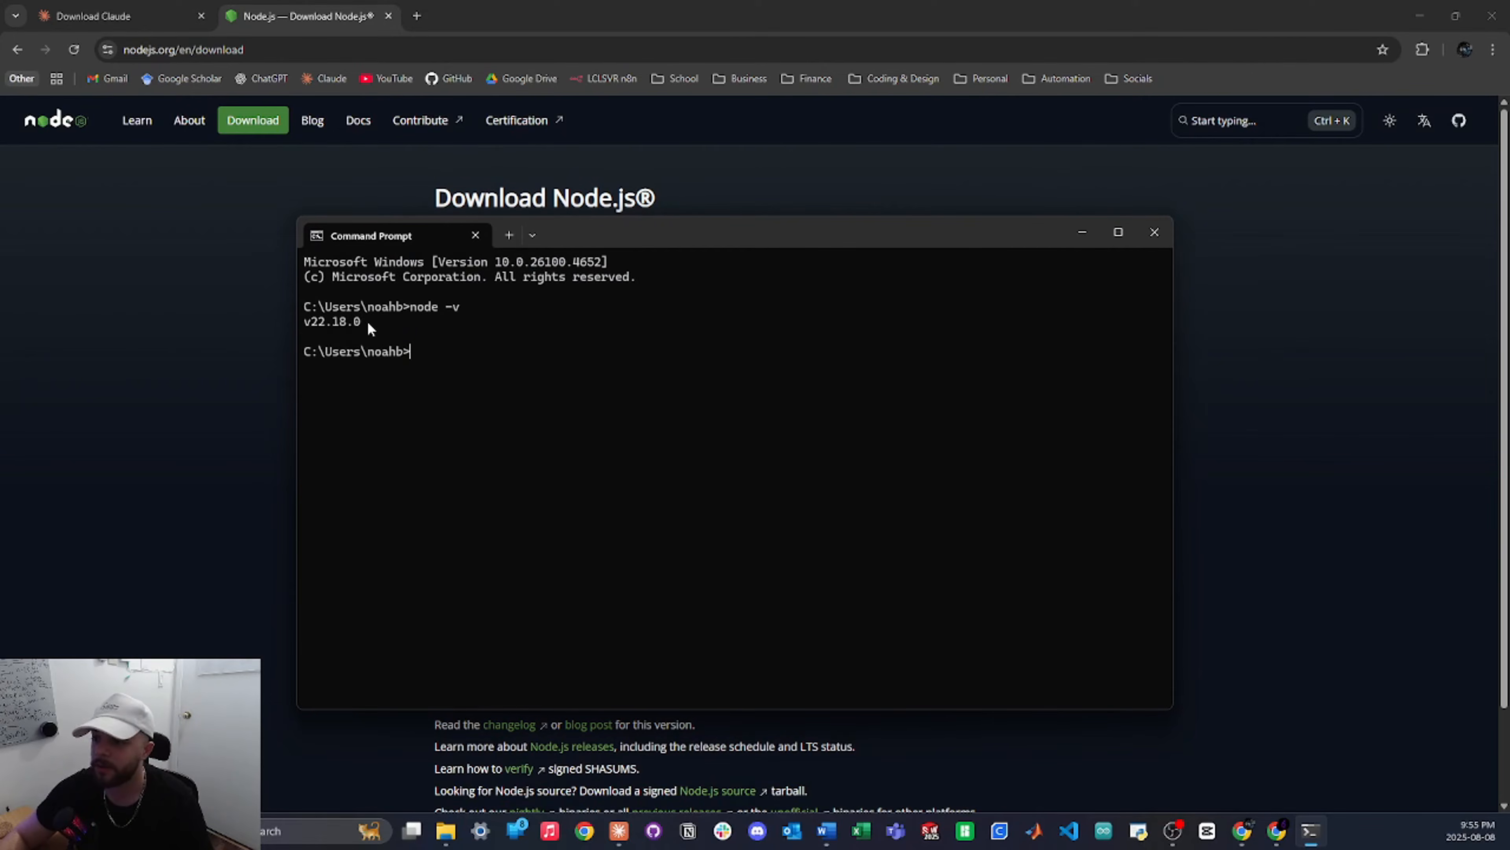
drag(367, 322, 310, 324)
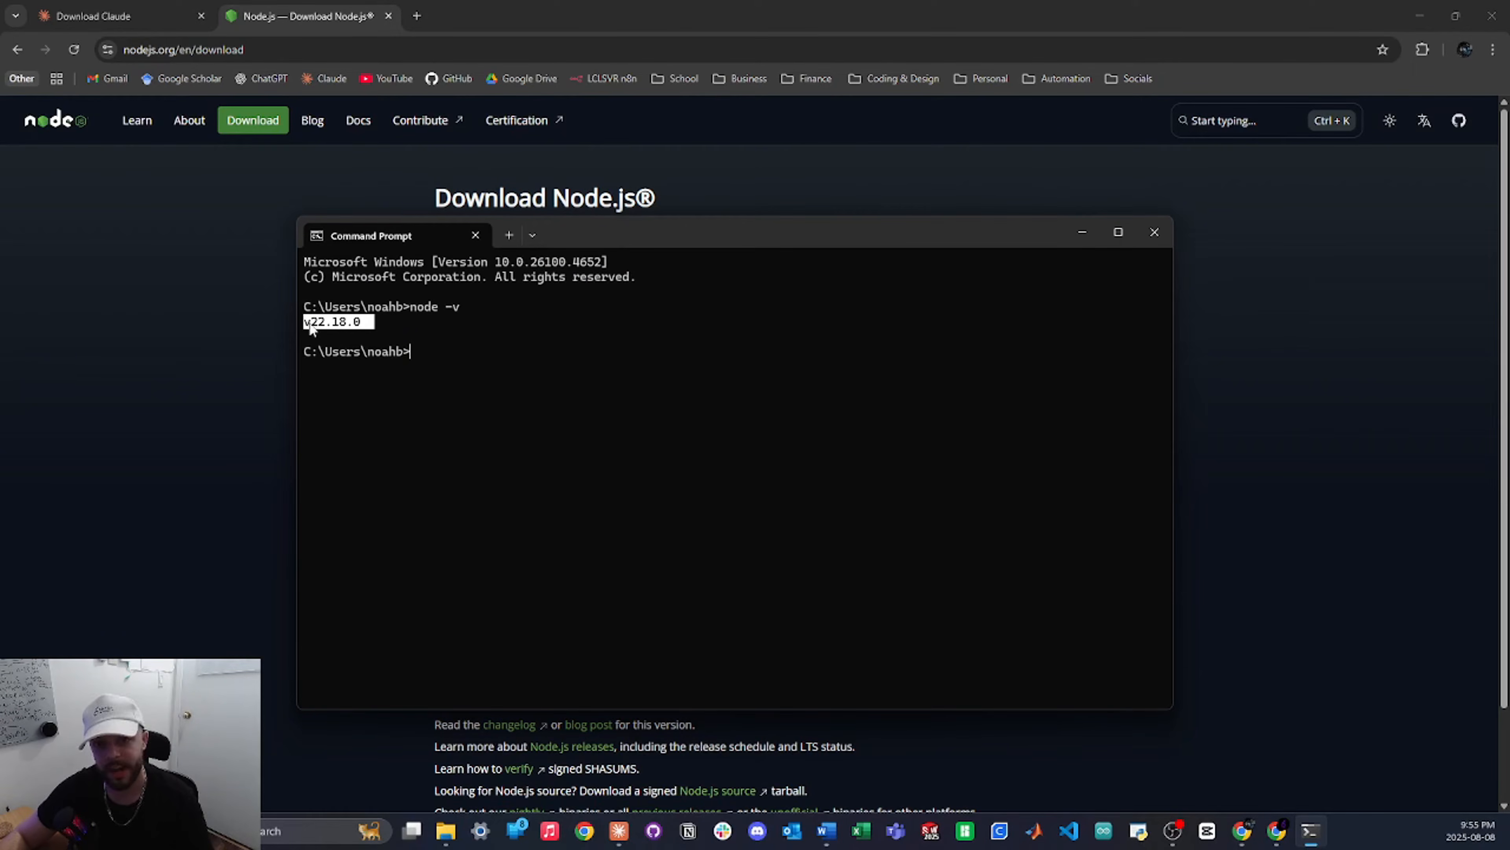
click(420, 356)
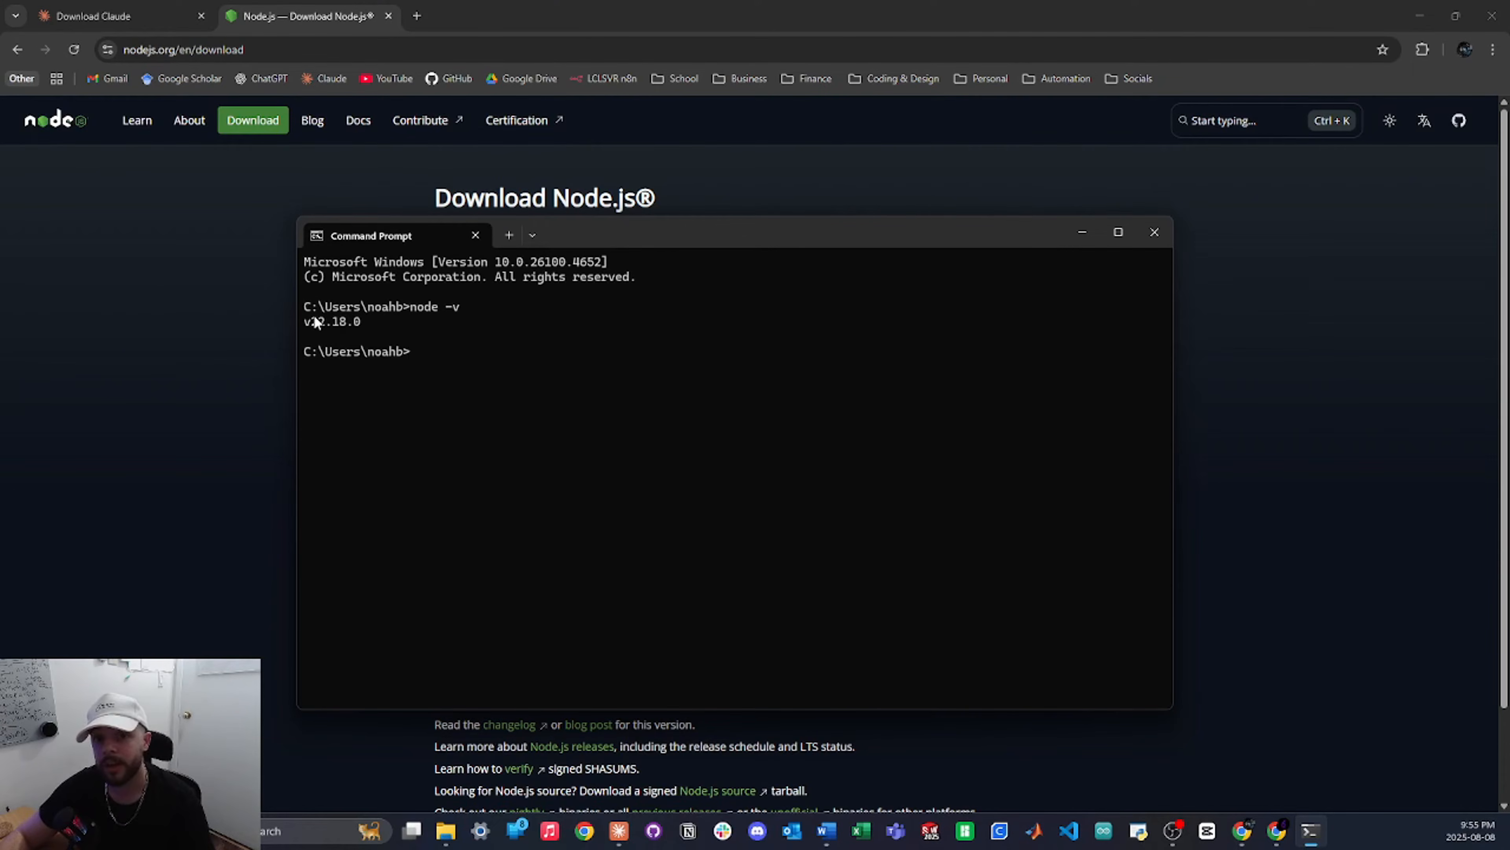
click(138, 286)
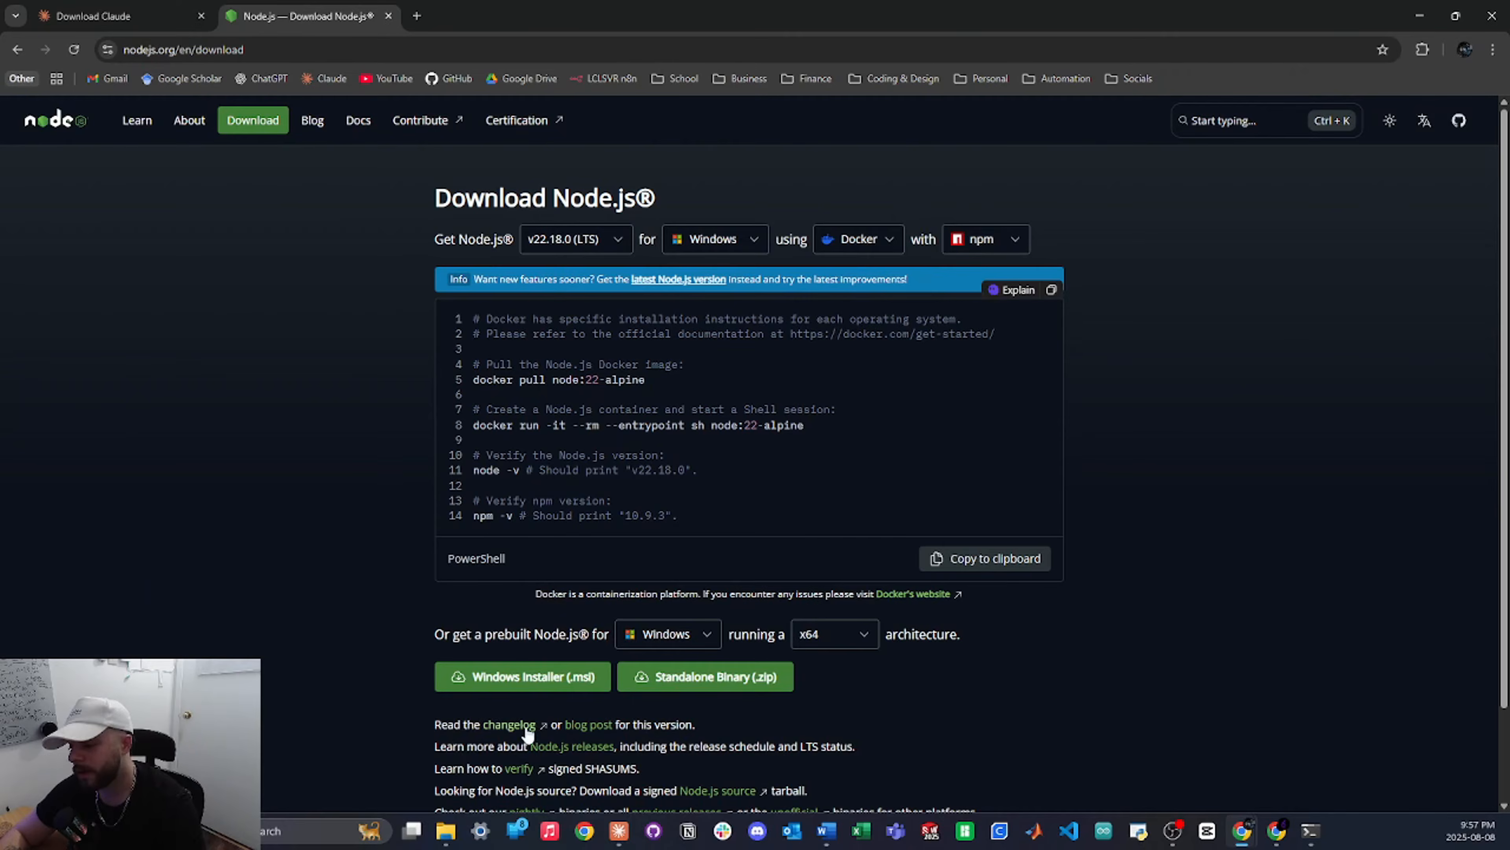
Browse to the user's home folder on C: and turn on hidden items
click(446, 831)
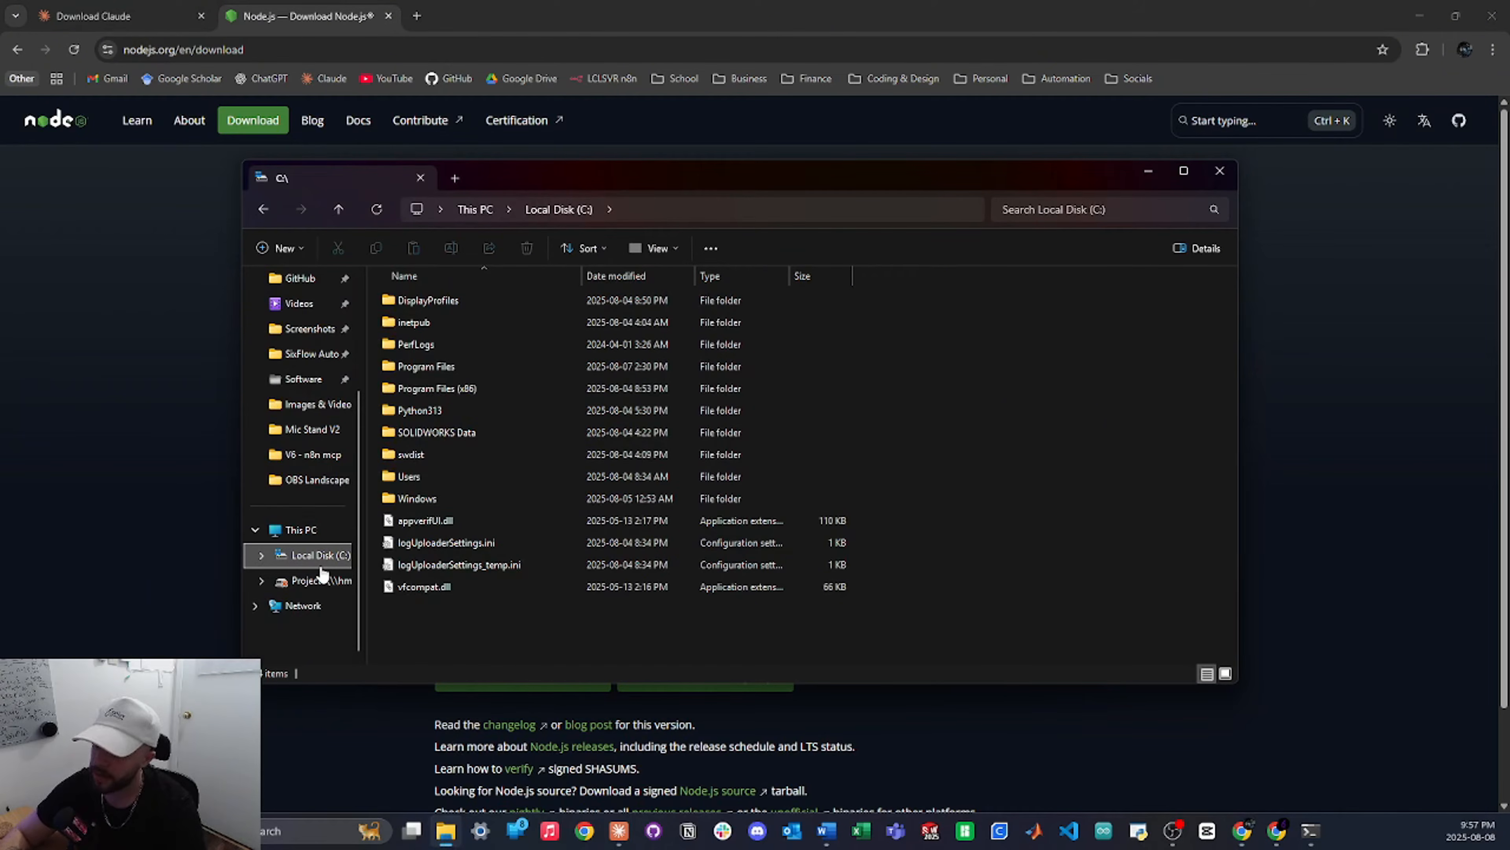
double_click(410, 477)
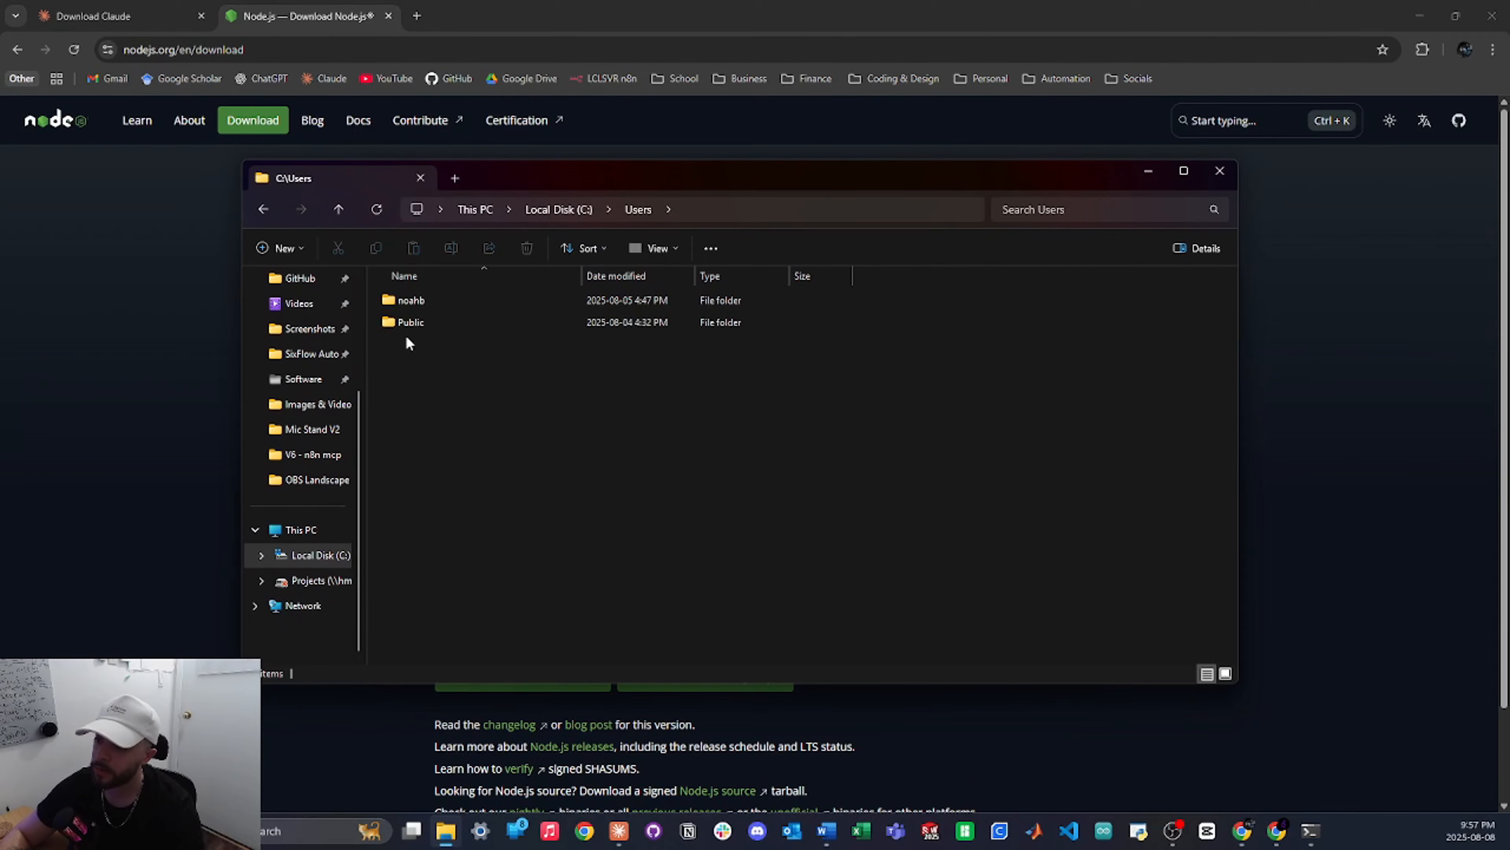
double_click(411, 300)
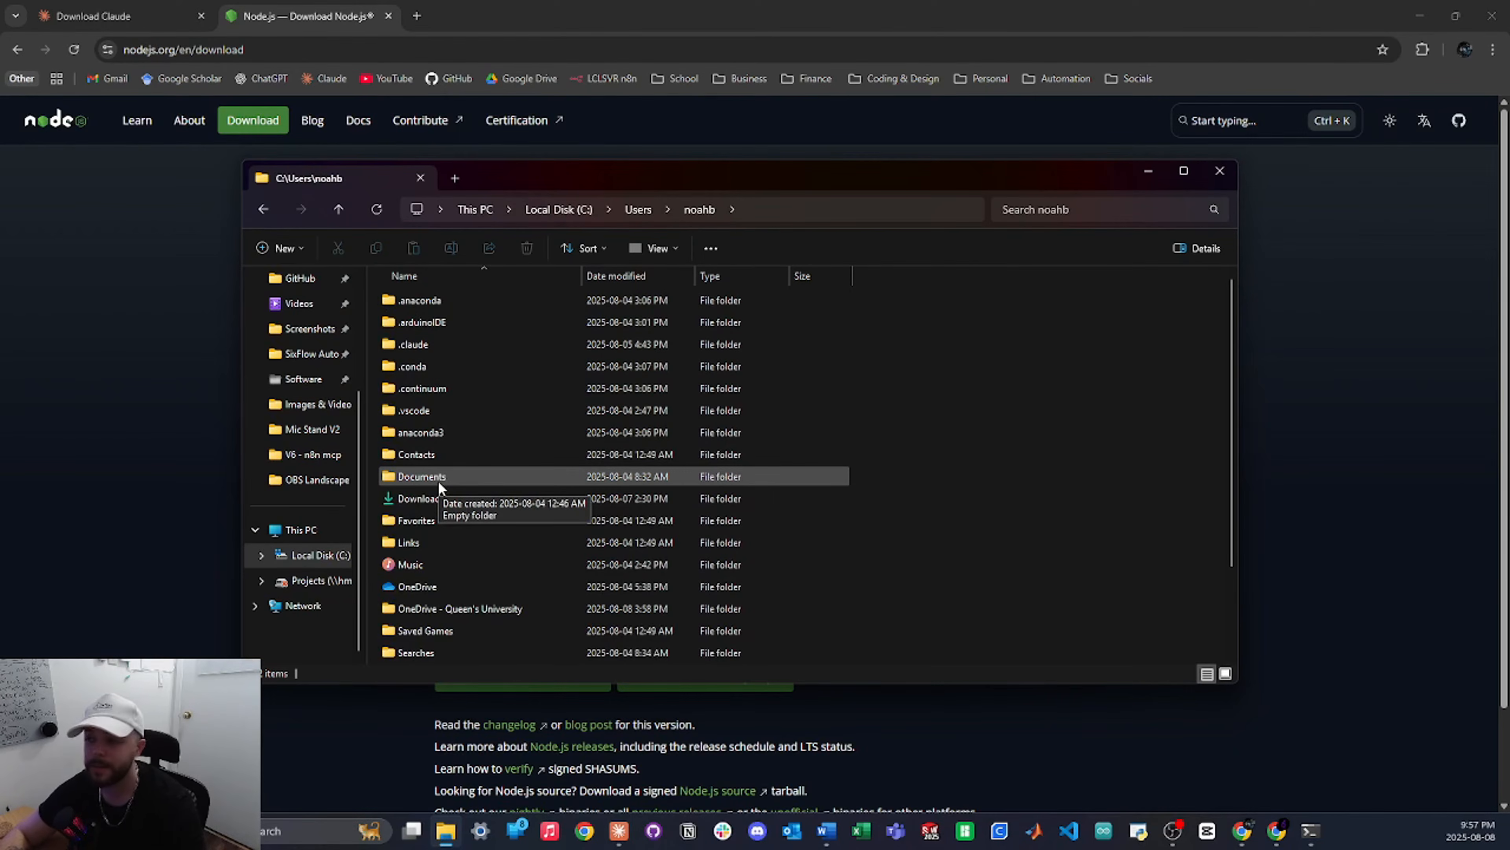
click(654, 253)
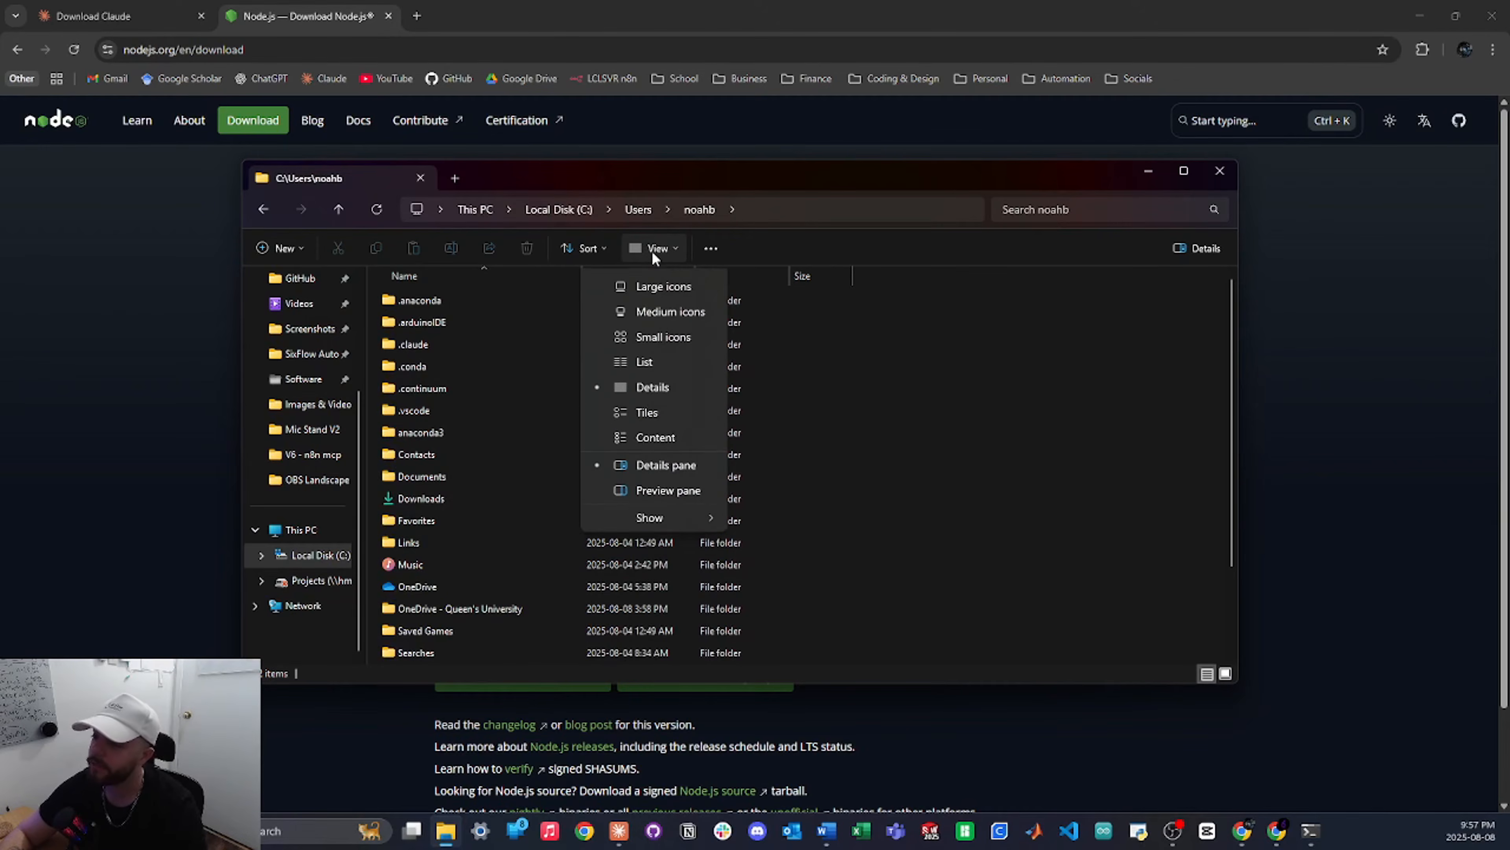
mouse_move(640, 542)
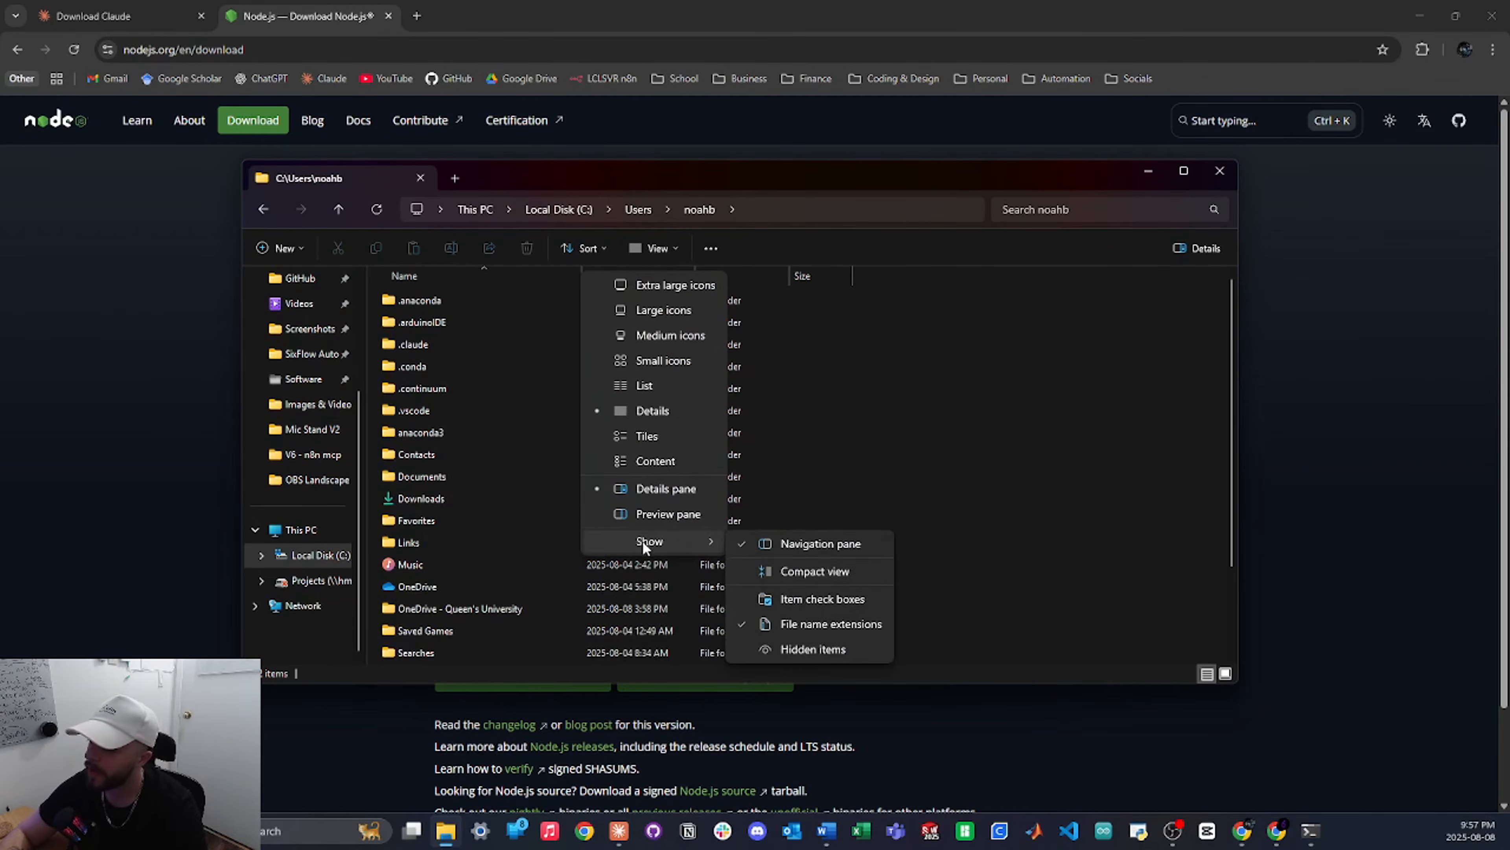
click(805, 649)
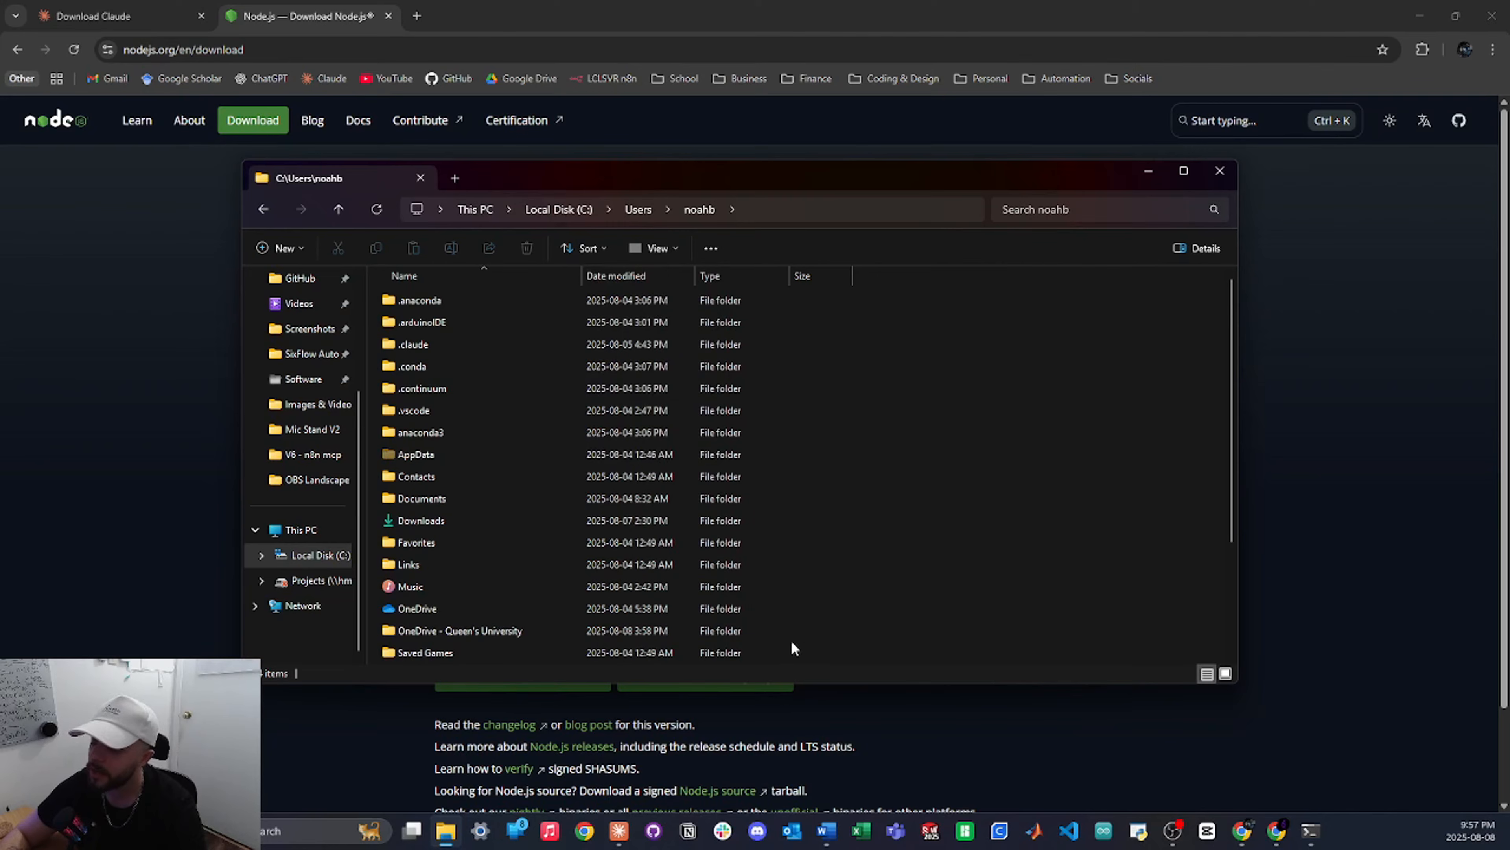
Open AppData\Roaming\Claude and select the existing claude_desktop_config.json
double_click(448, 464)
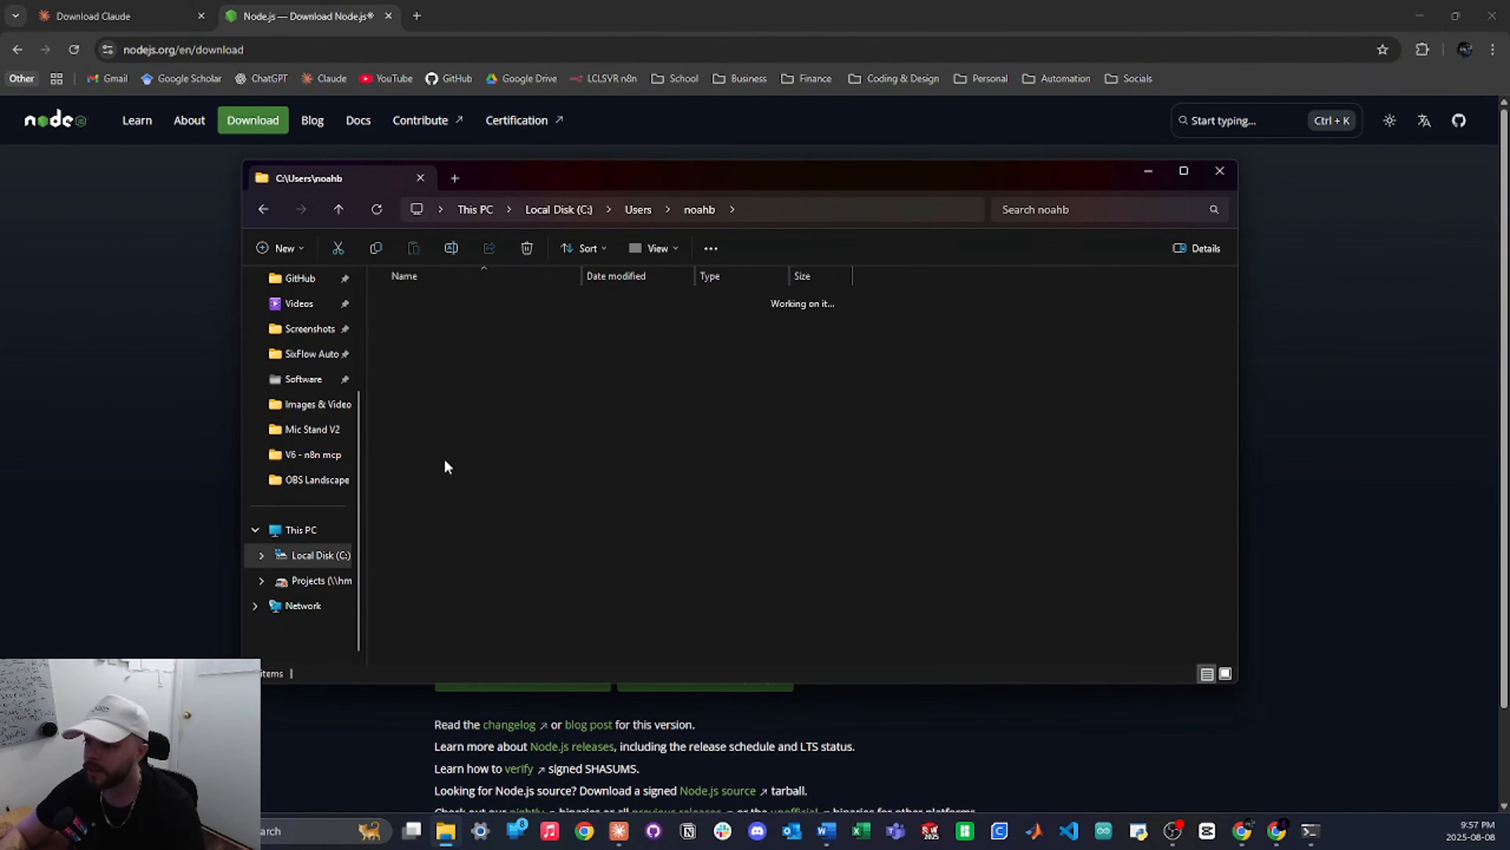
double_click(437, 345)
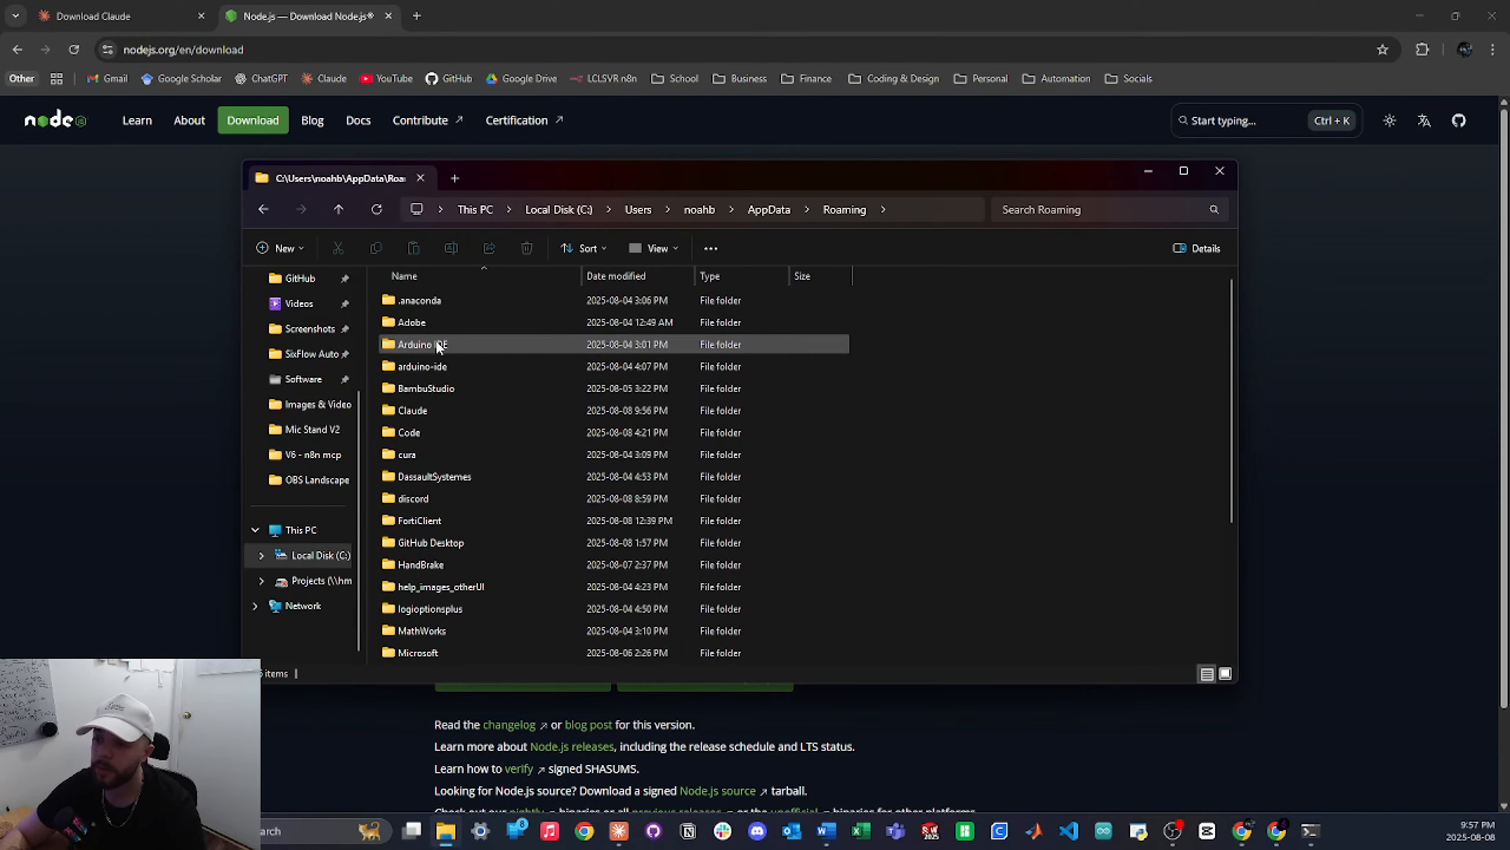
double_click(453, 410)
scroll(459, 441, down, 2)
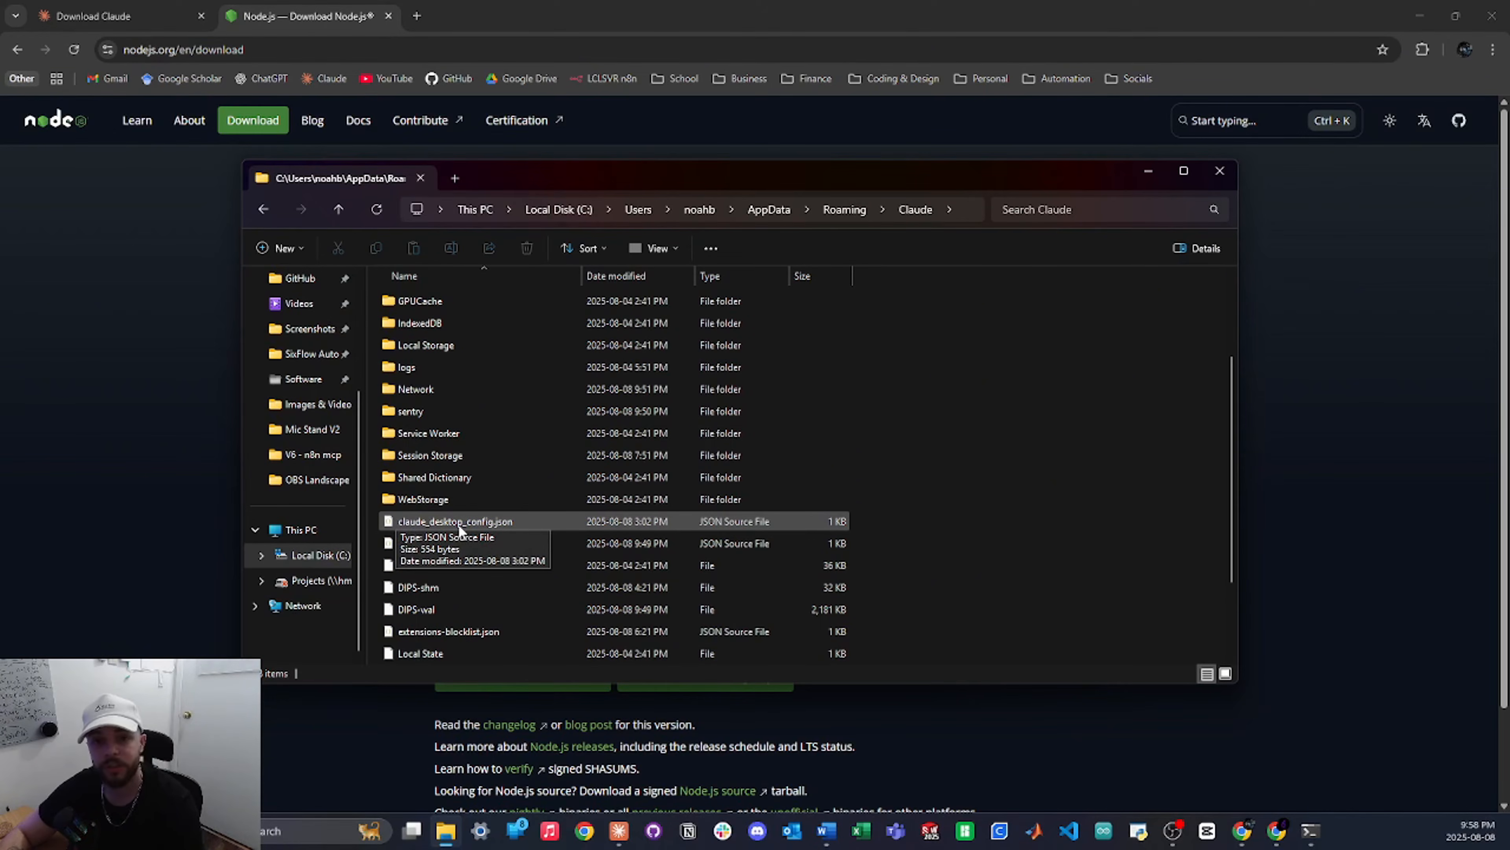
click(458, 524)
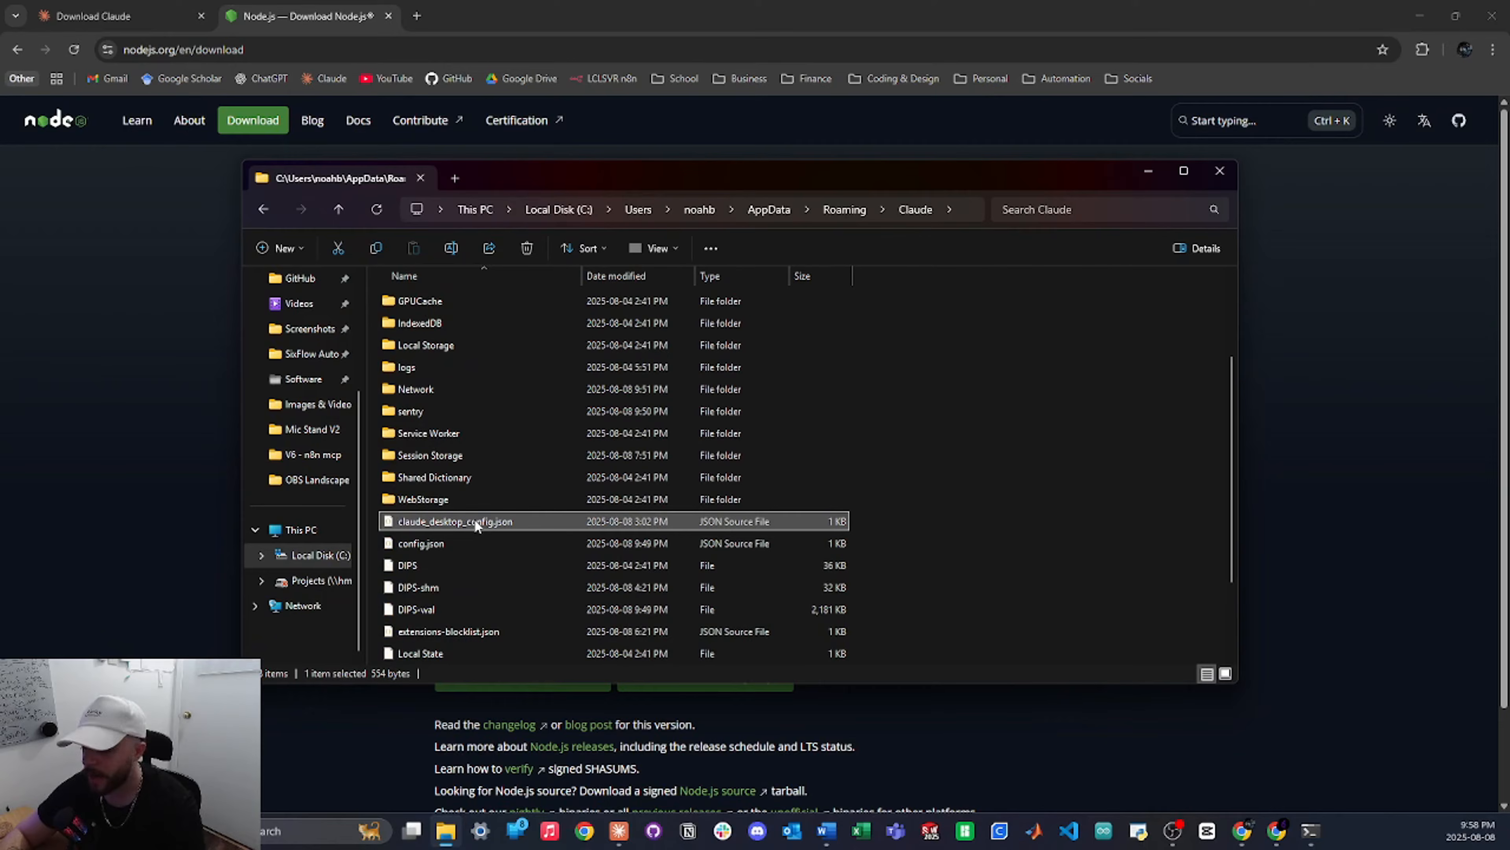
Replace the old config with a new empty claude_desktop_config.json and open it in VS Code
key(Delete)
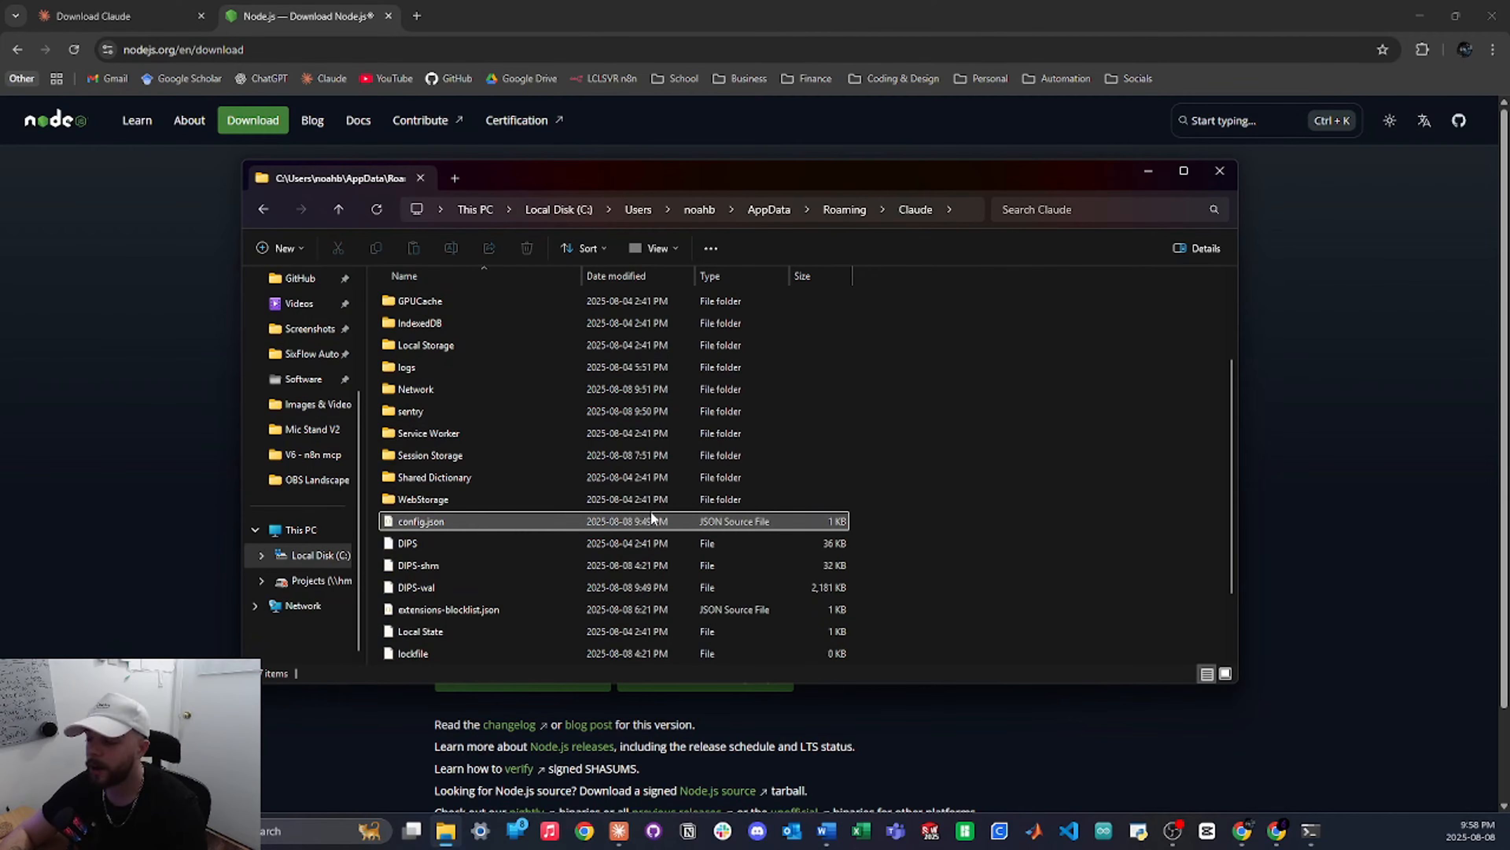
right_click(950, 358)
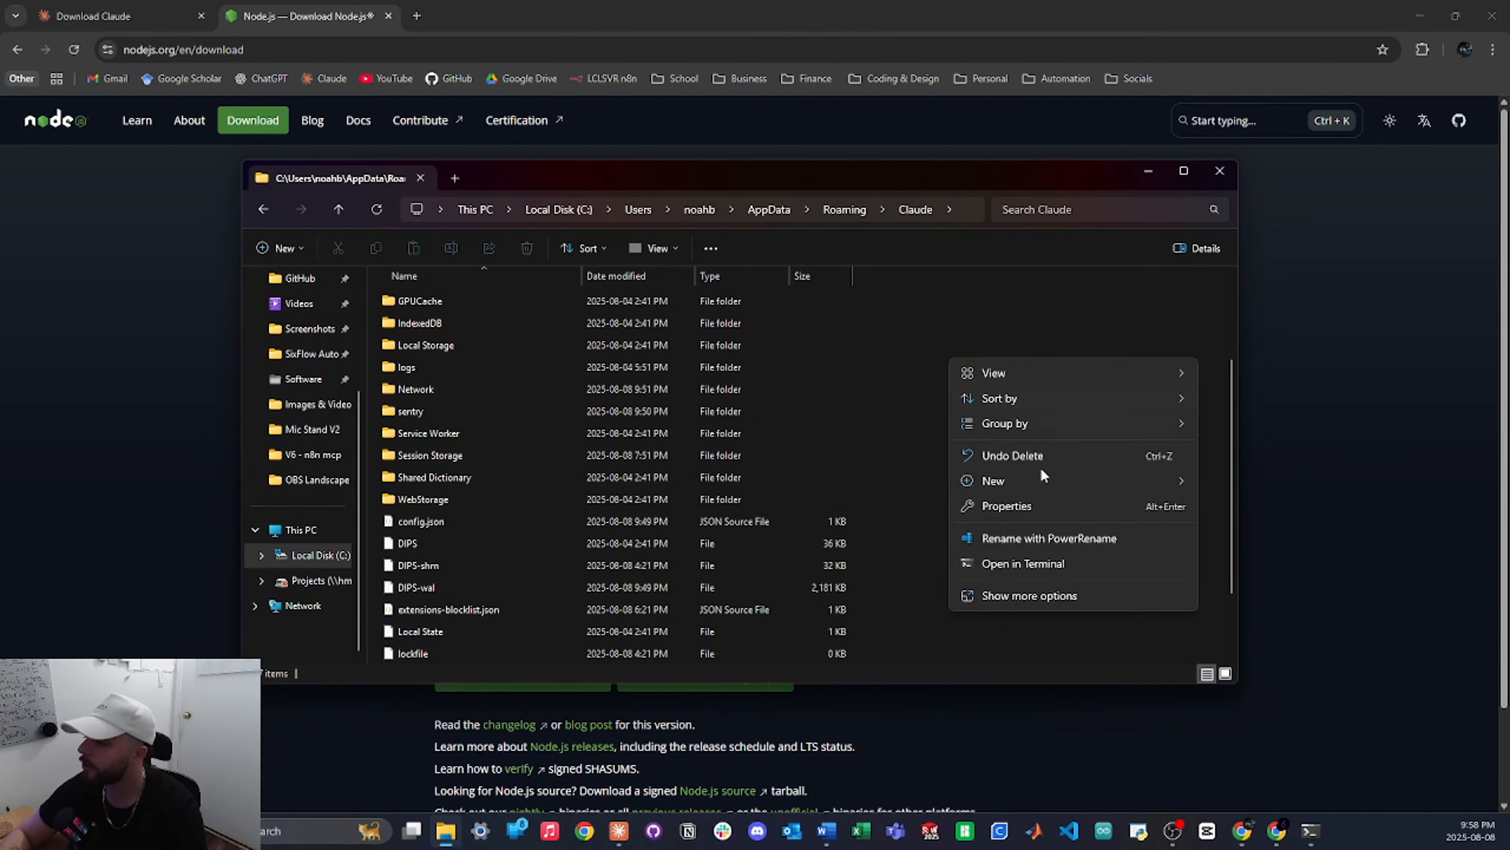
mouse_move(1046, 479)
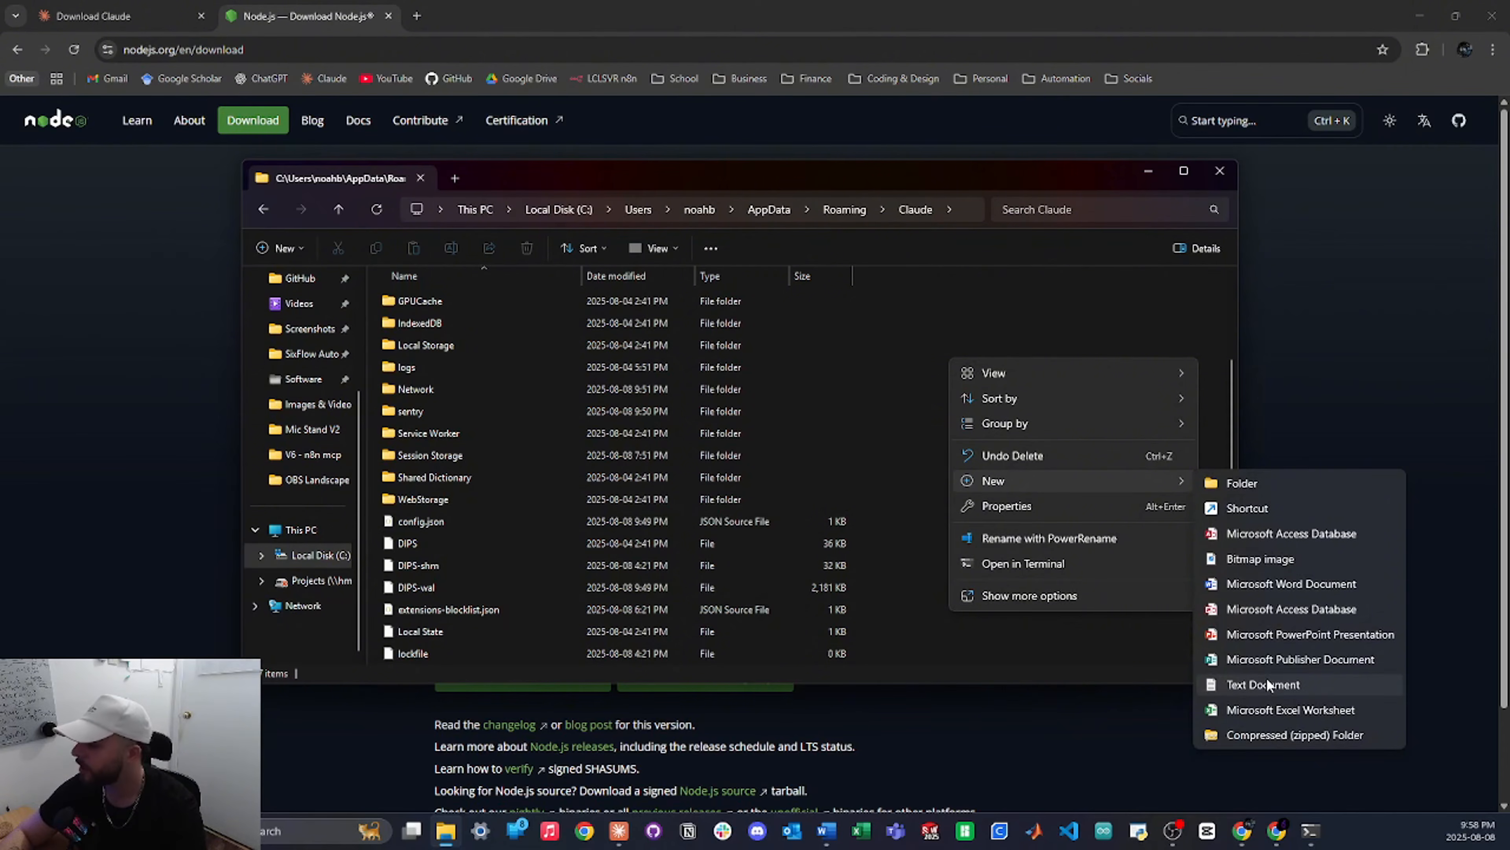
click(1269, 684)
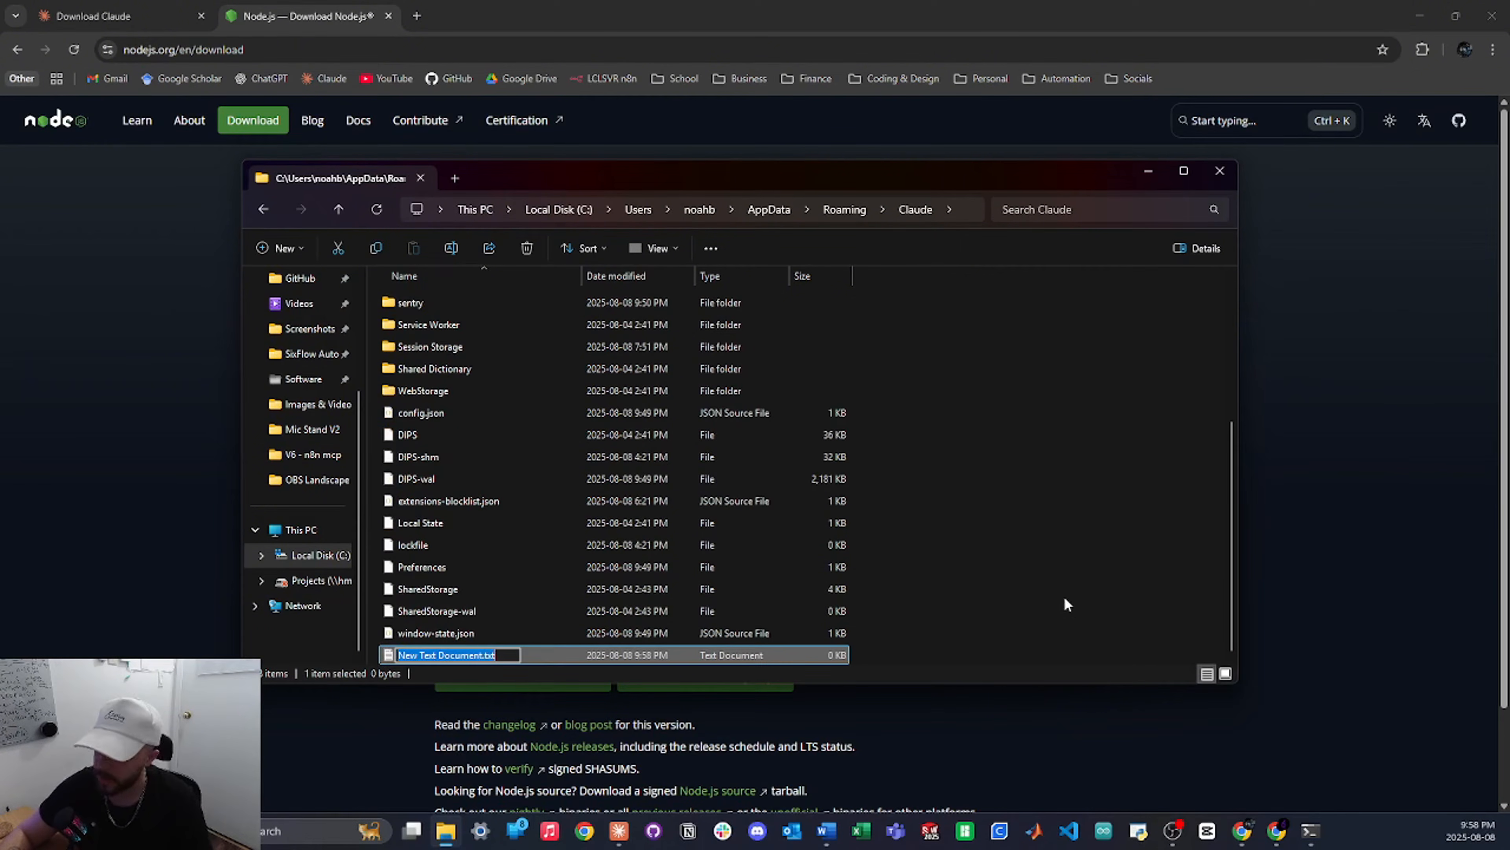
key(BackSpace)
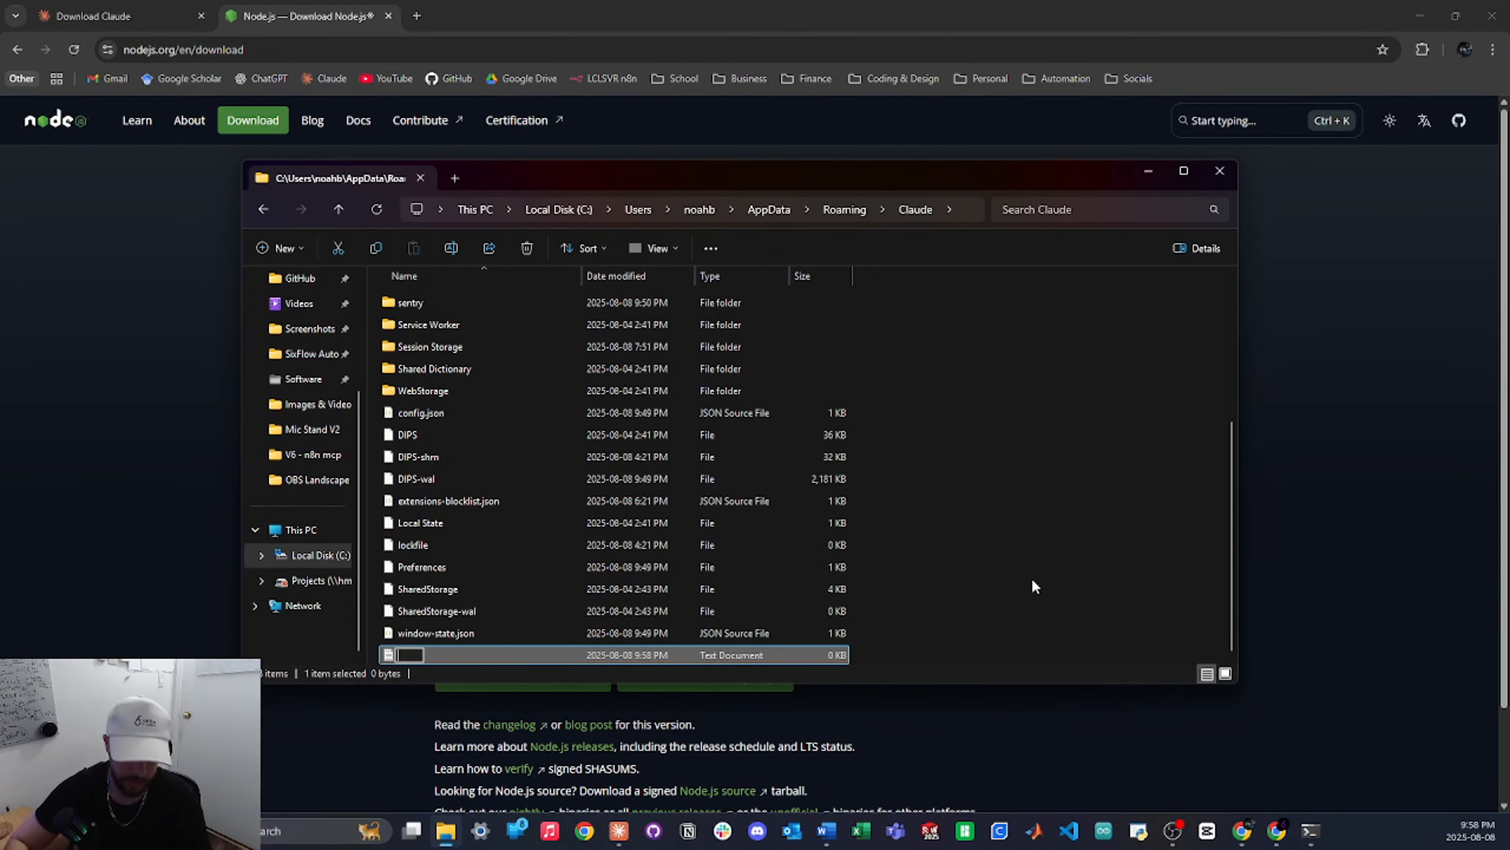
text(claude_des)
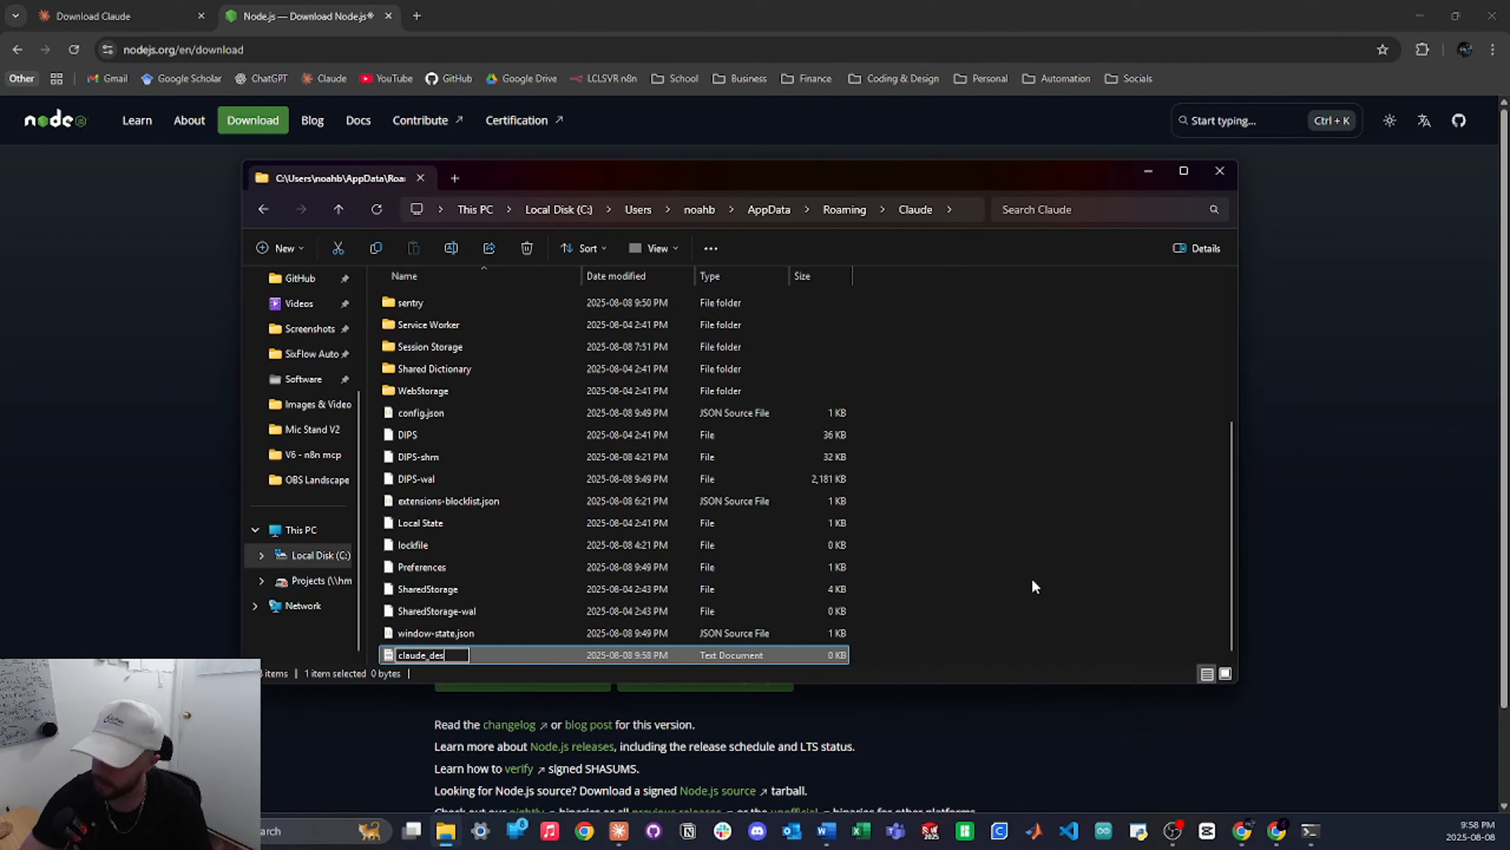
text(ktop_config.json)
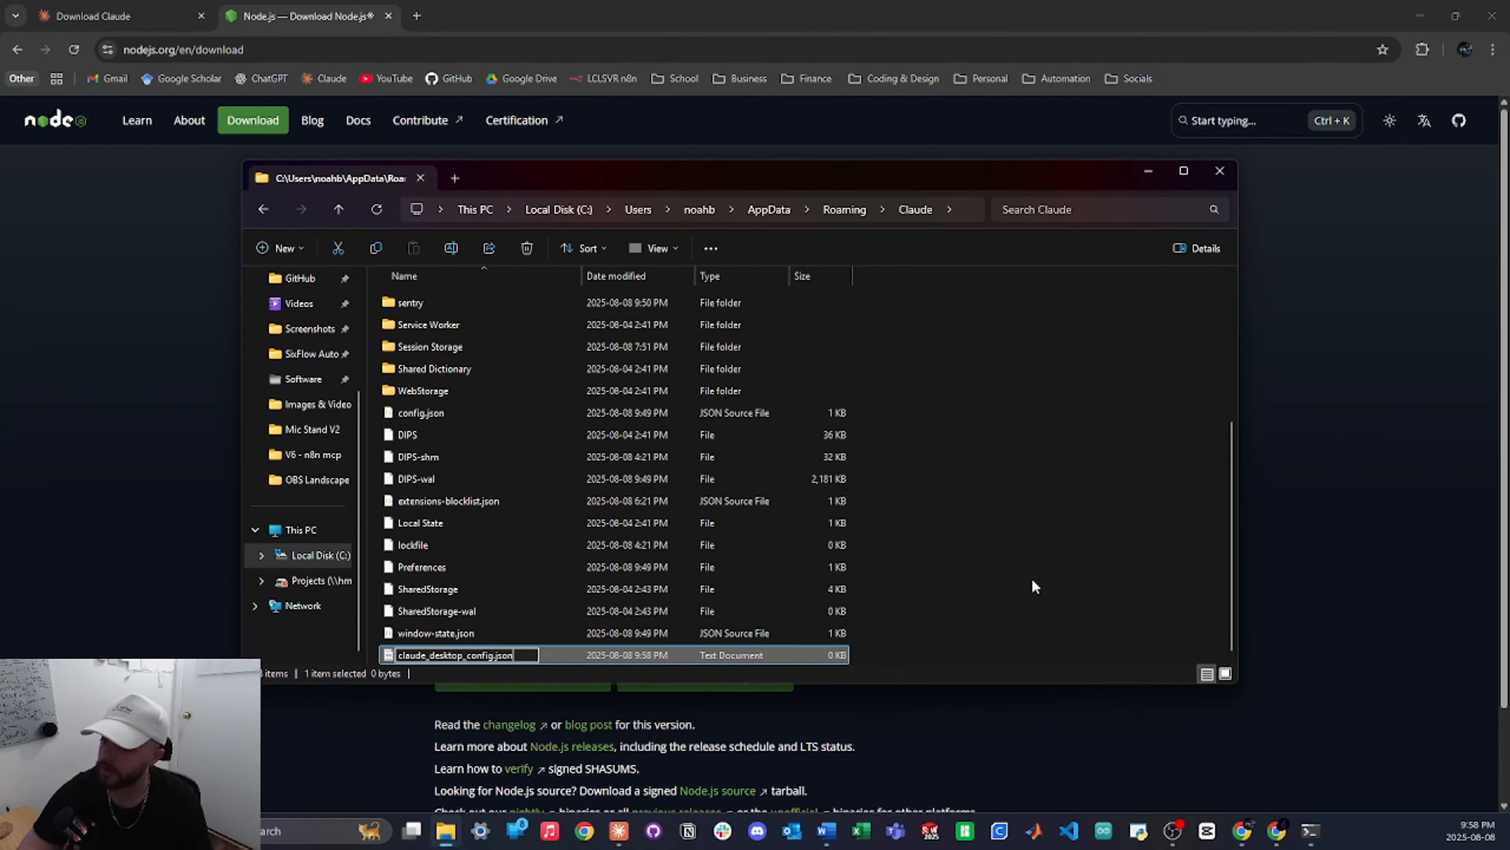
key(Return)
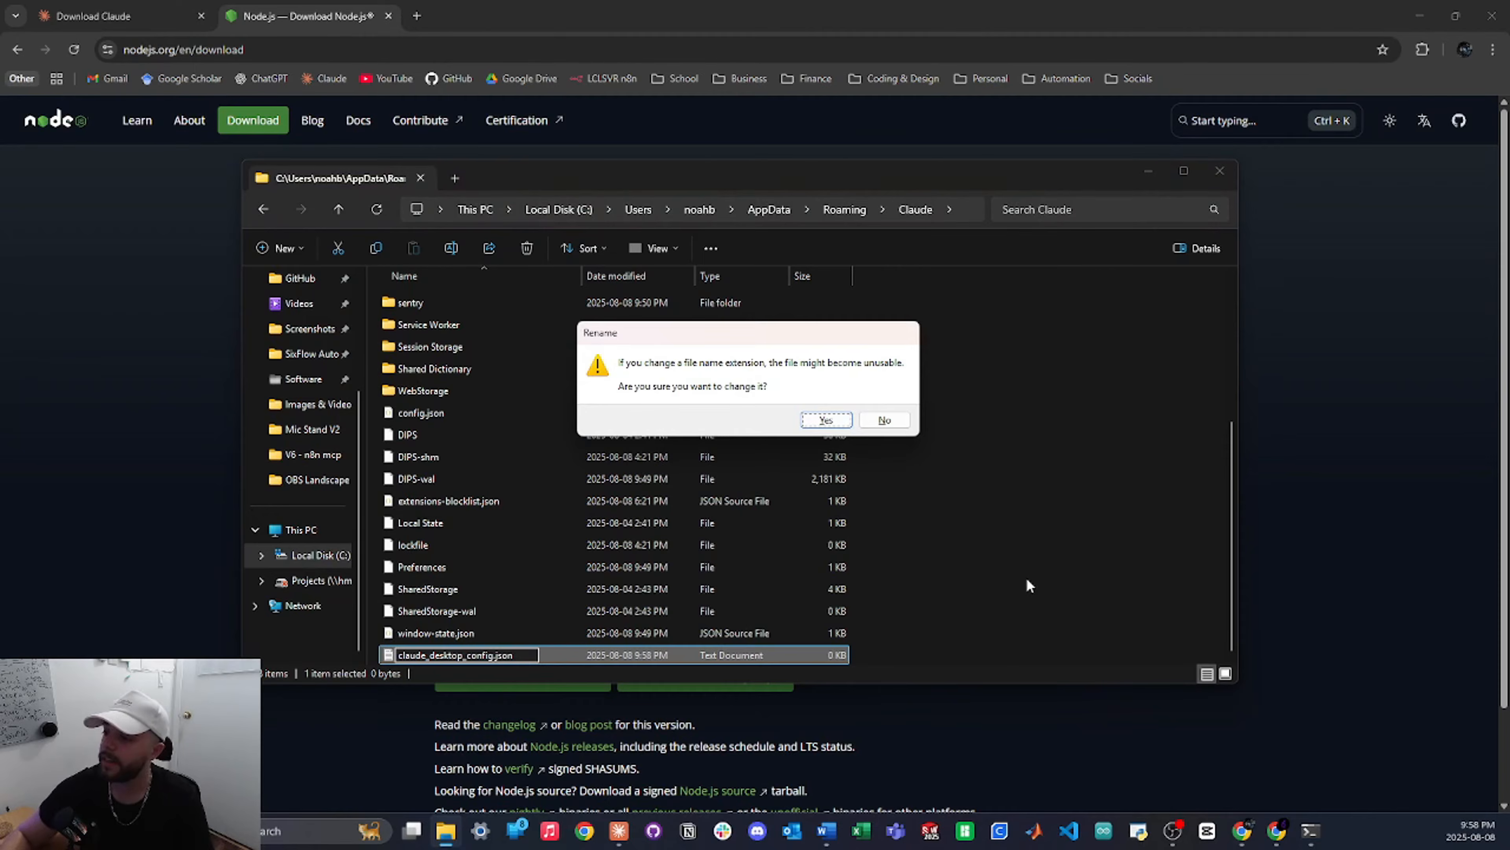
click(828, 420)
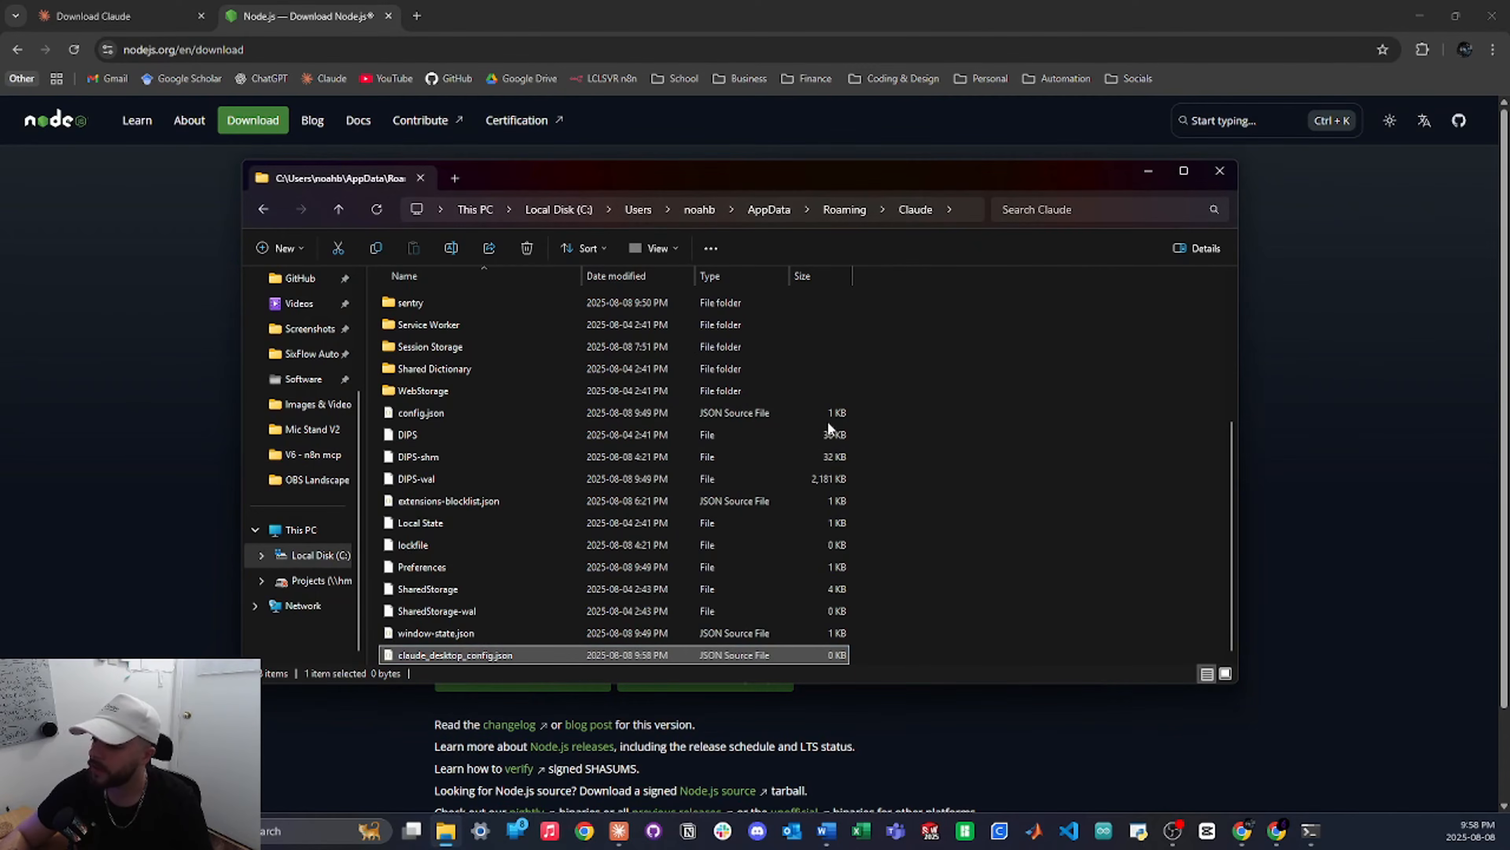
double_click(452, 654)
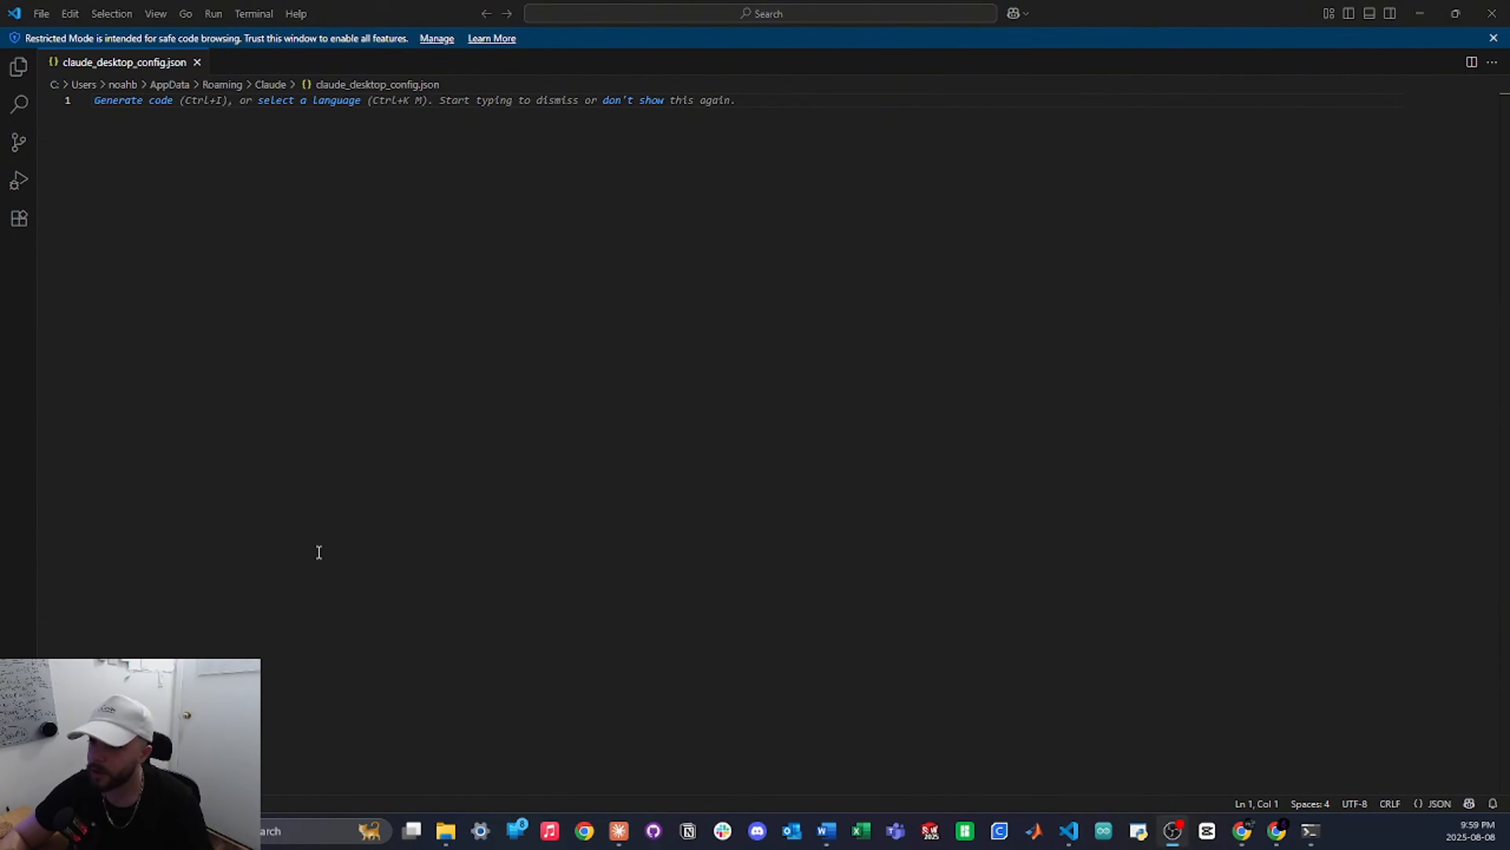
Paste the 11-line mcpServers JSON for retellai-mcp-server, with its API-key placeholder, into the file
click(378, 158)
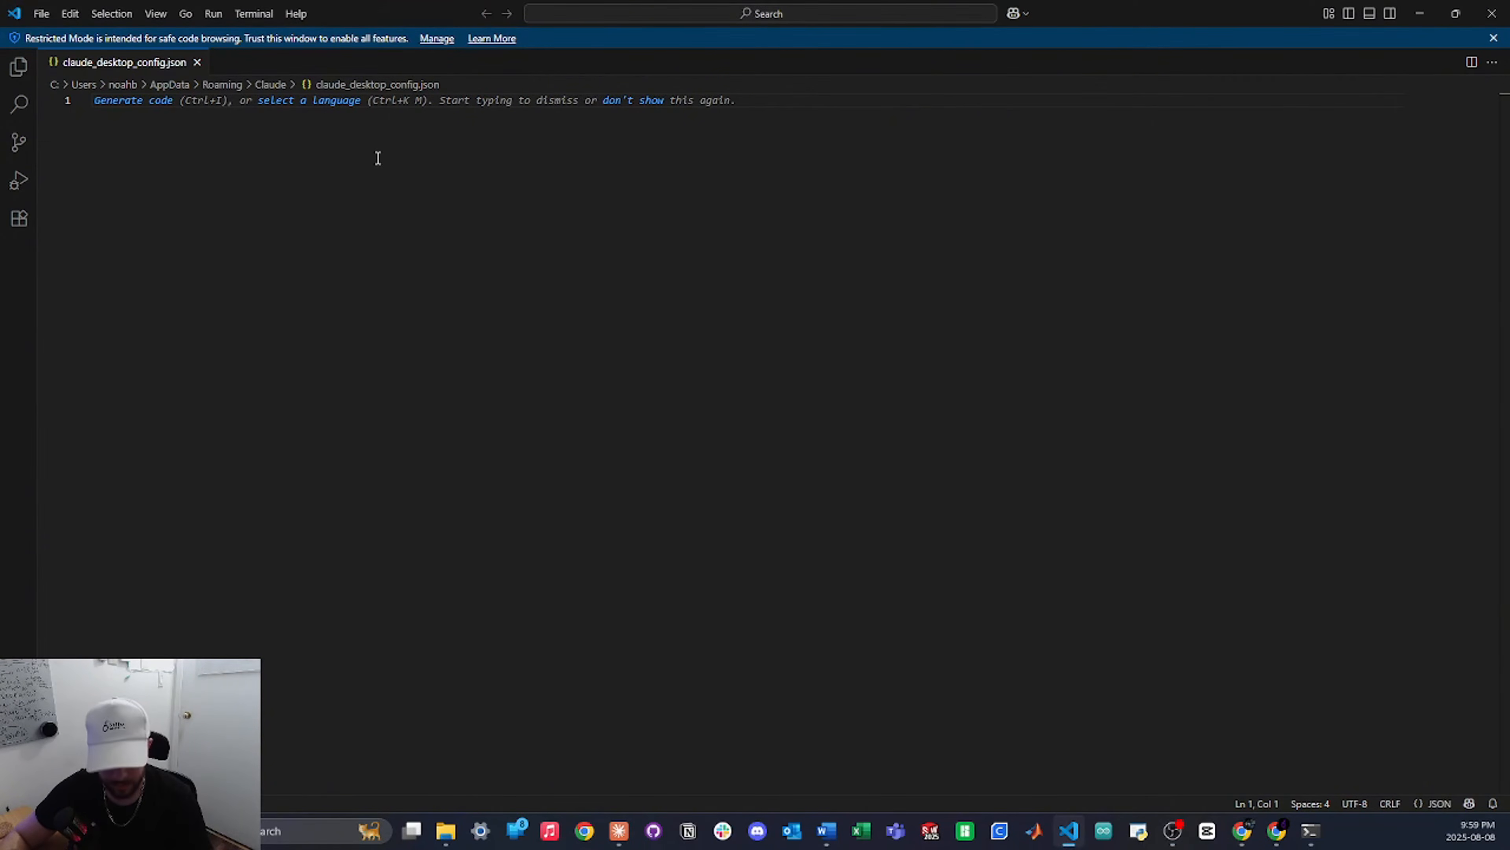
text({   "mcpServers": {     "retellai-mcp-server": {       "command": "npx",       "args": ["-y", "@abhaybabbar/retellai-mcp-server"],       "env": {         "RETELL_API_KEY": "<your_retellai_token>"       }     }   } })
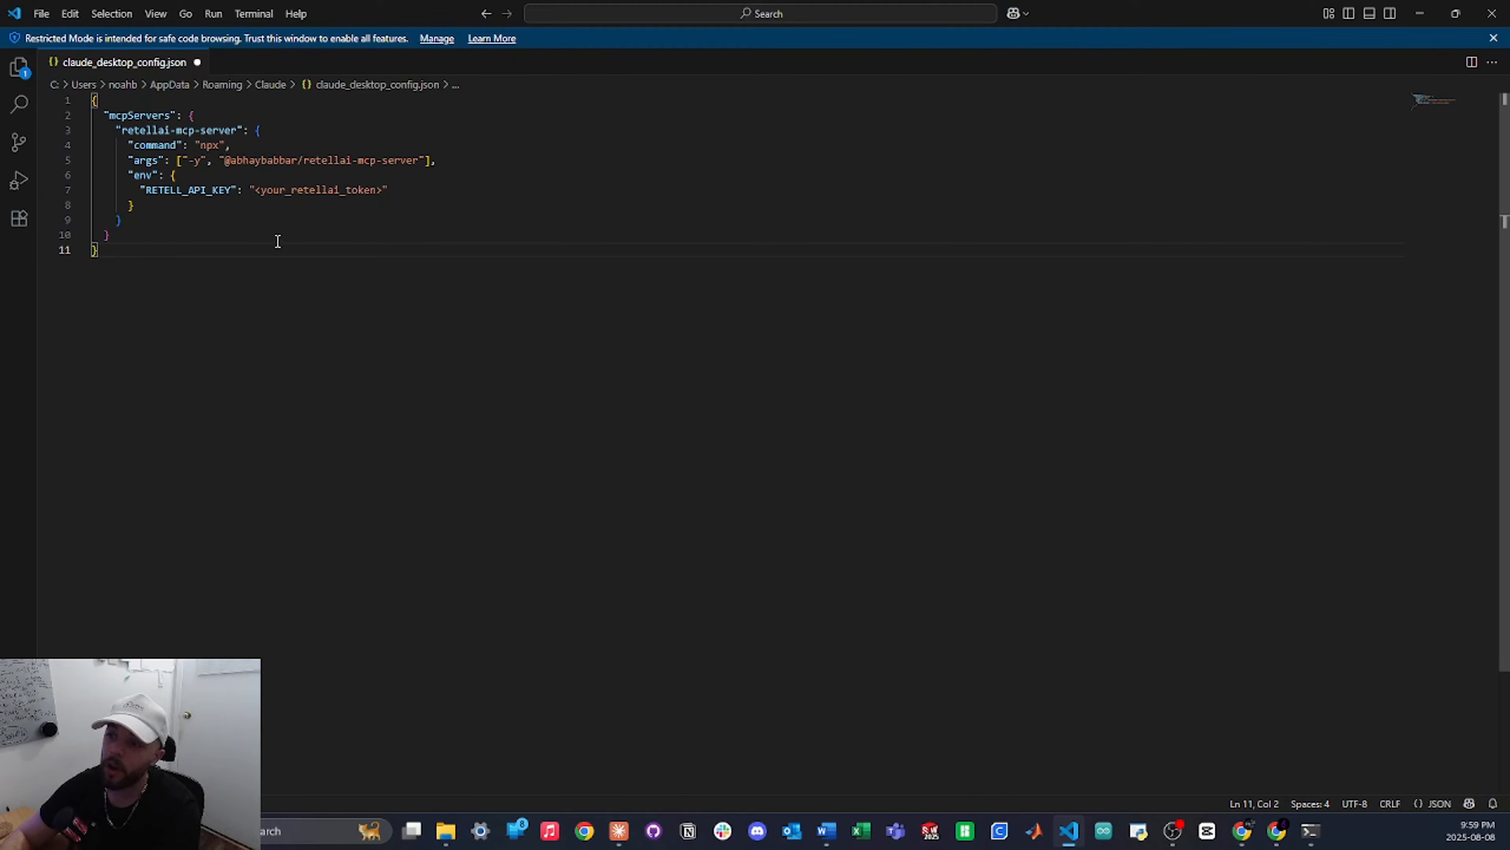
drag(254, 191, 382, 190)
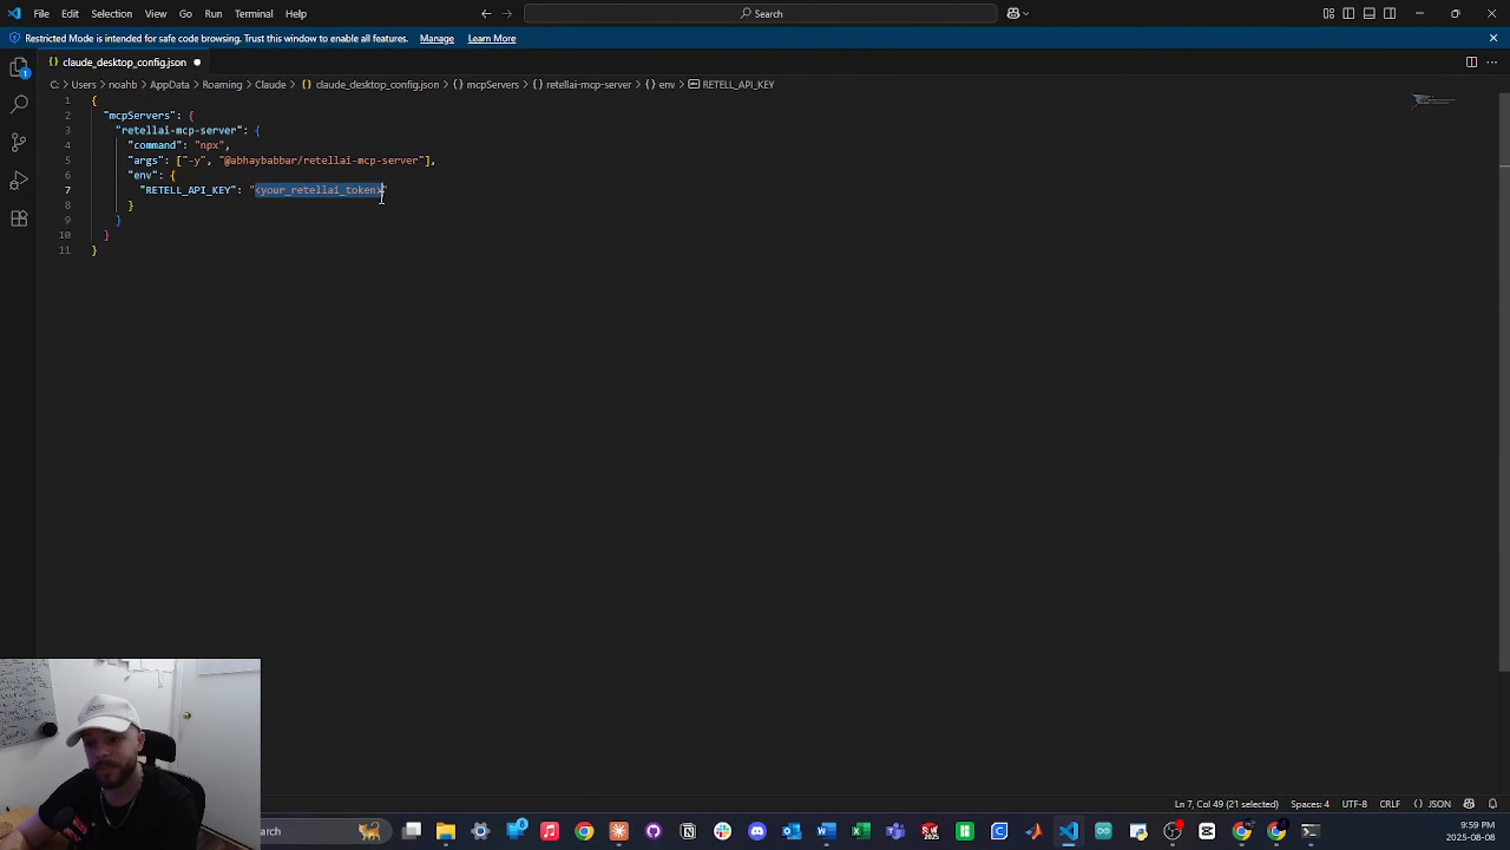
click(414, 244)
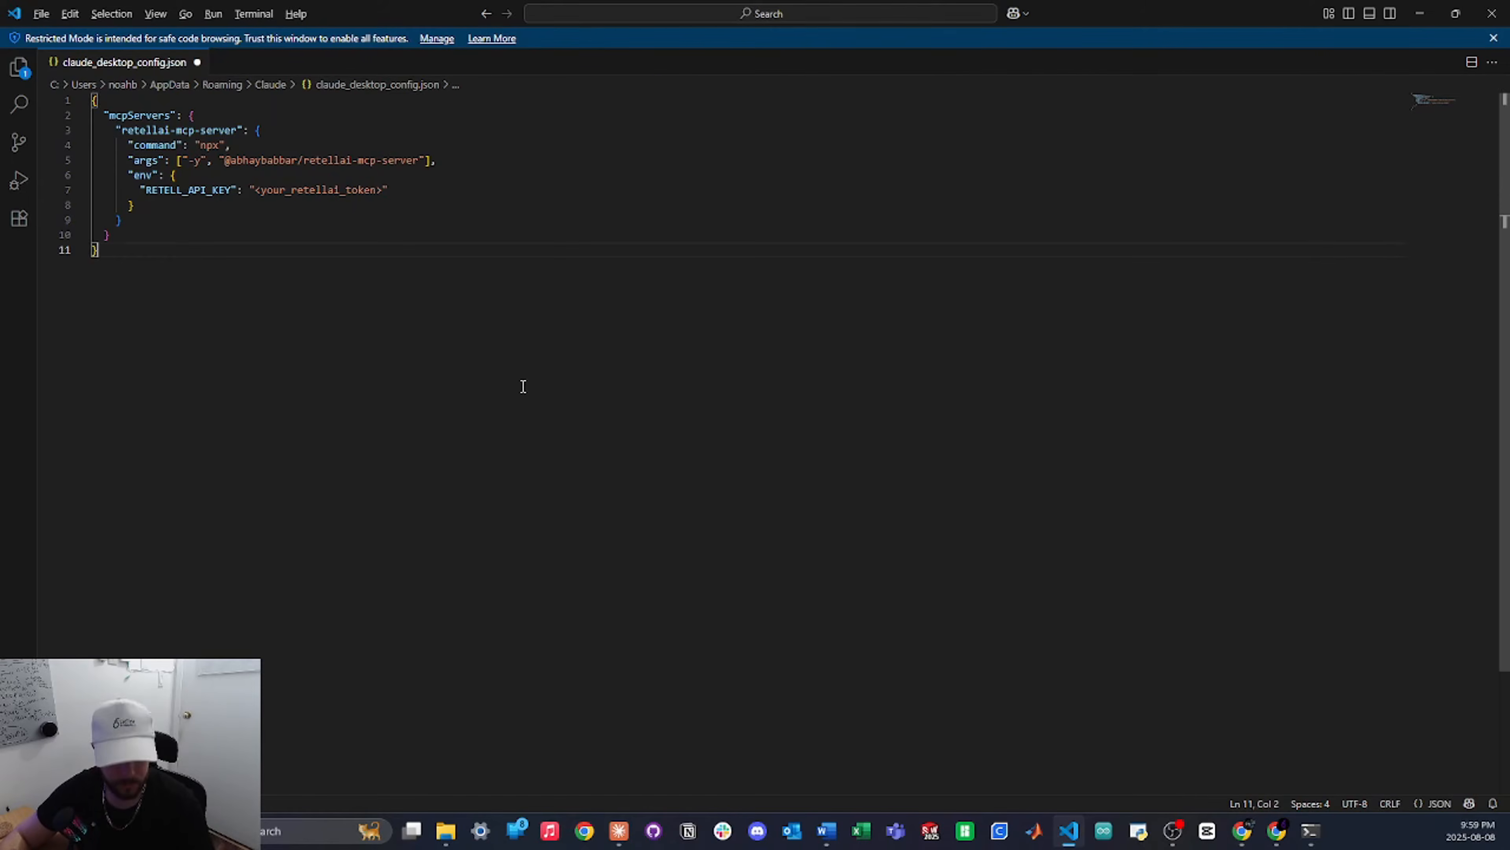
key(alt+Tab)
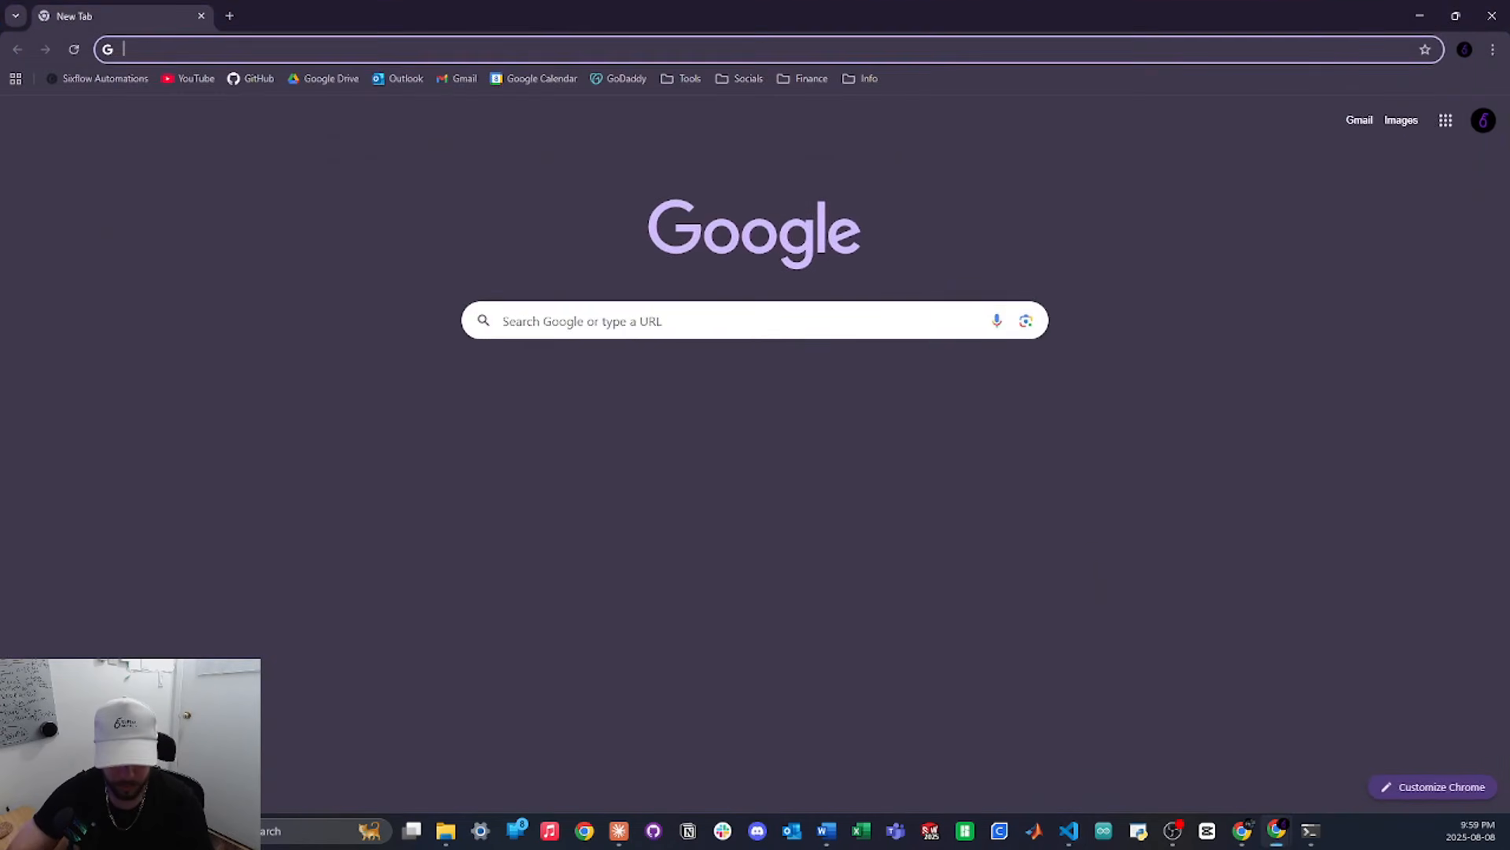
Load retellai.com and log in to reach the All Agents dashboard
text(retellai.com)
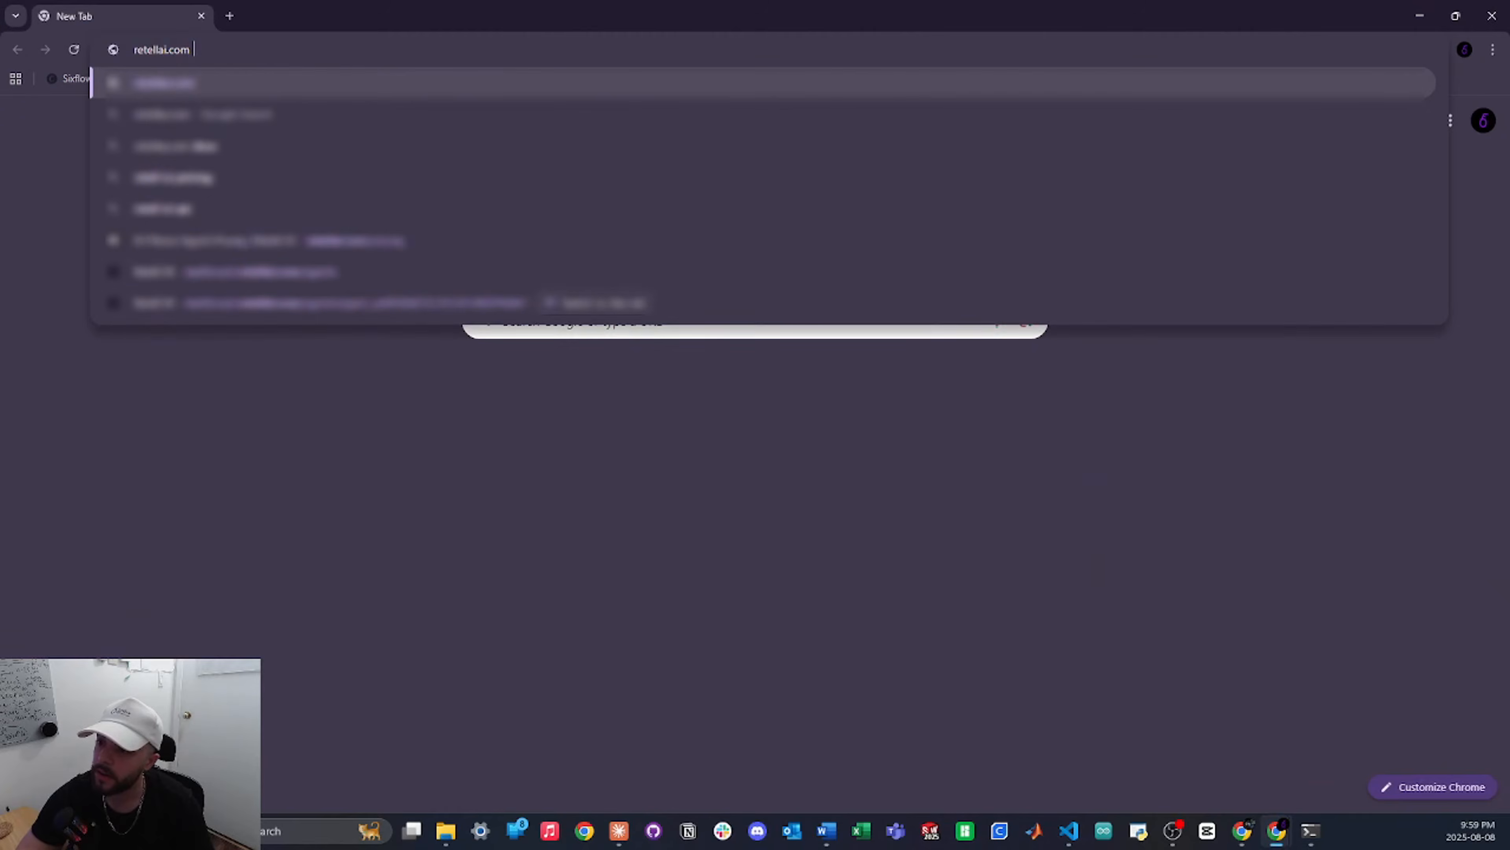
key(Return)
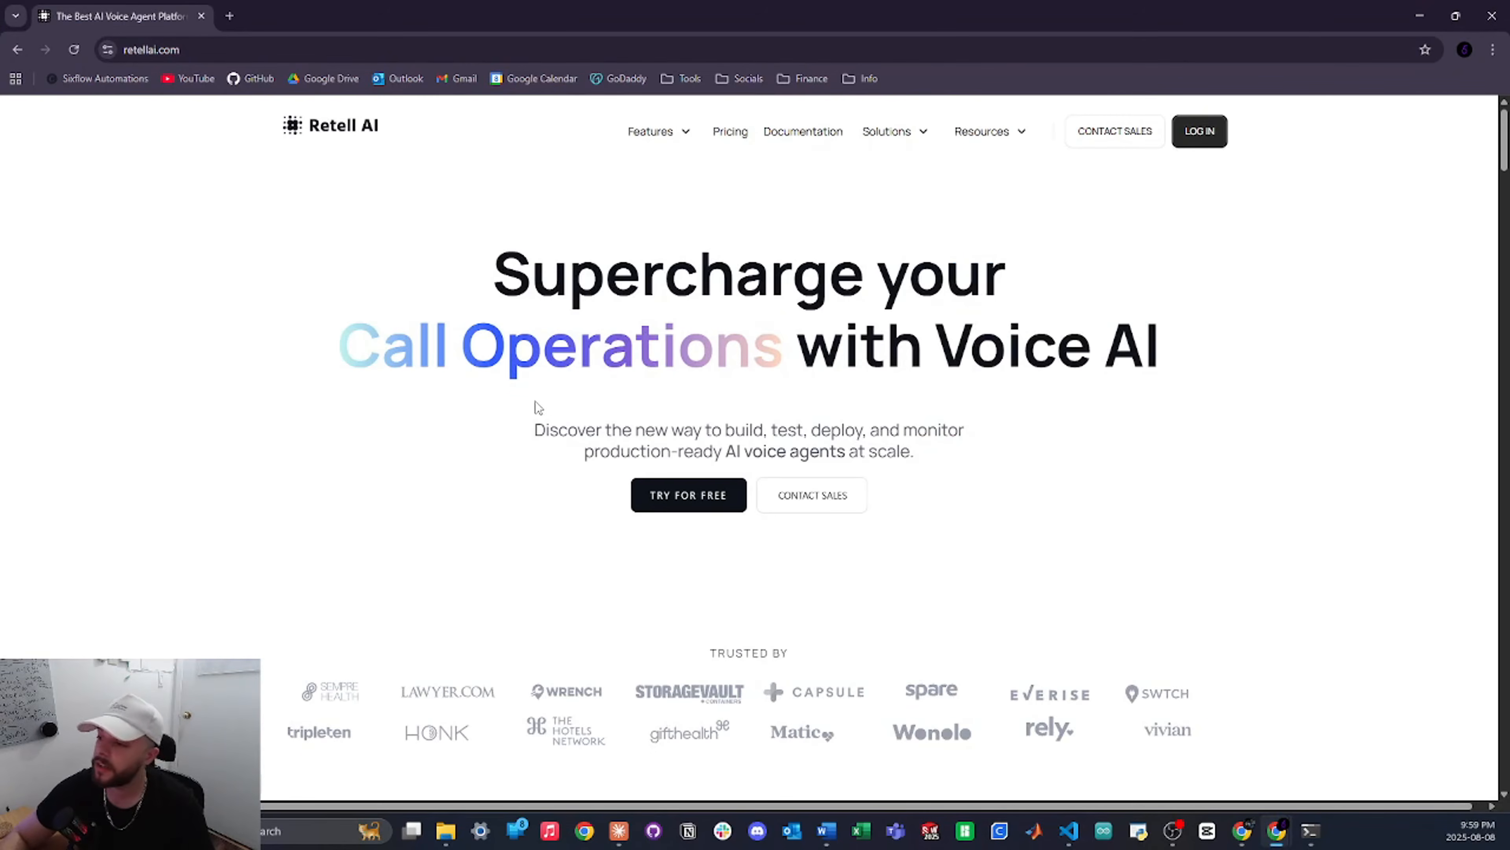
click(1201, 133)
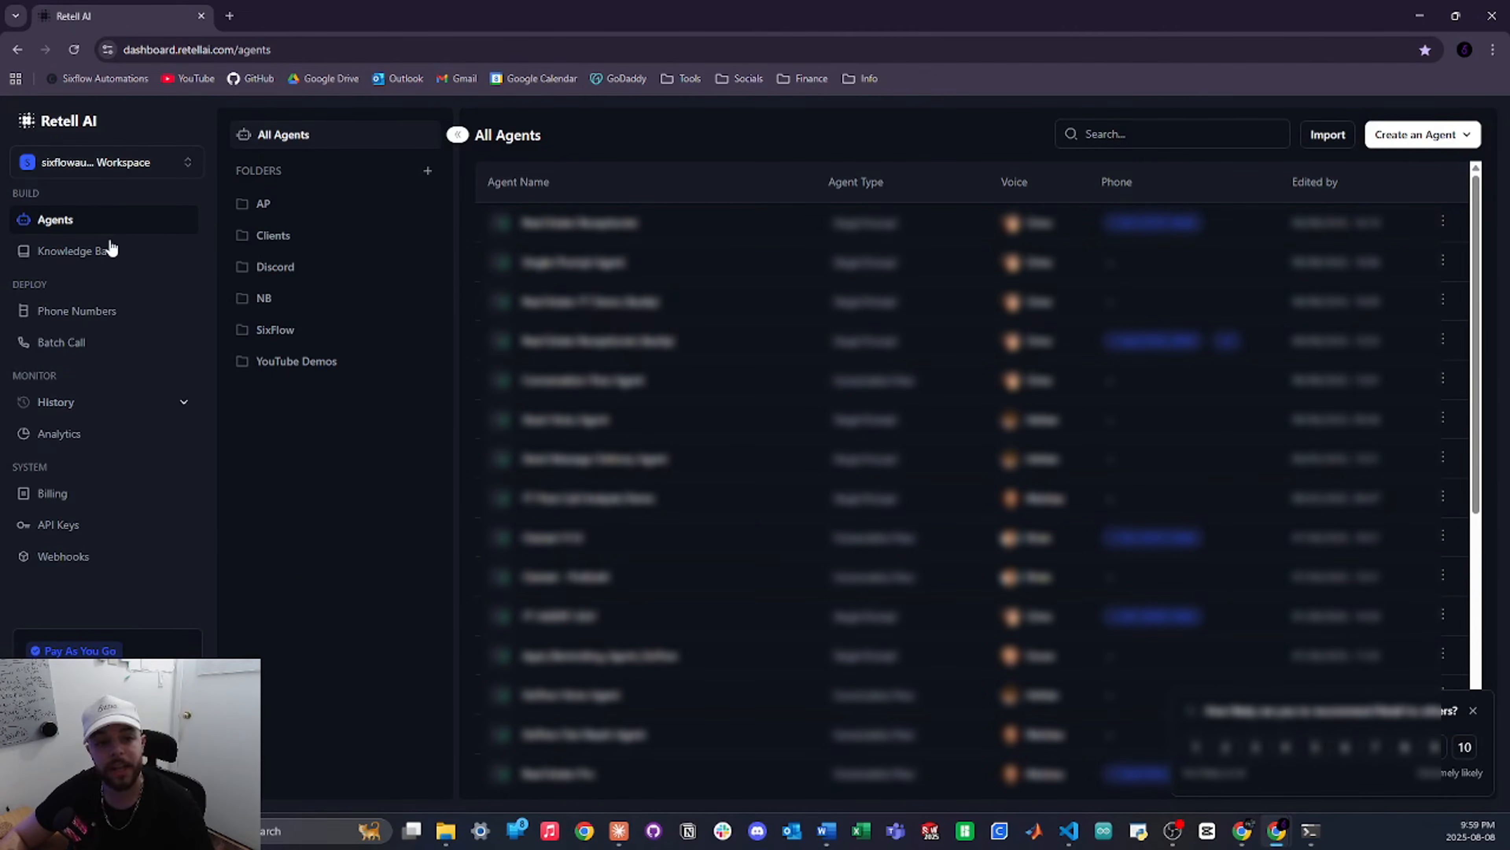
Create a Retell API key named Test1 on the API Keys page and copy its value
click(71, 524)
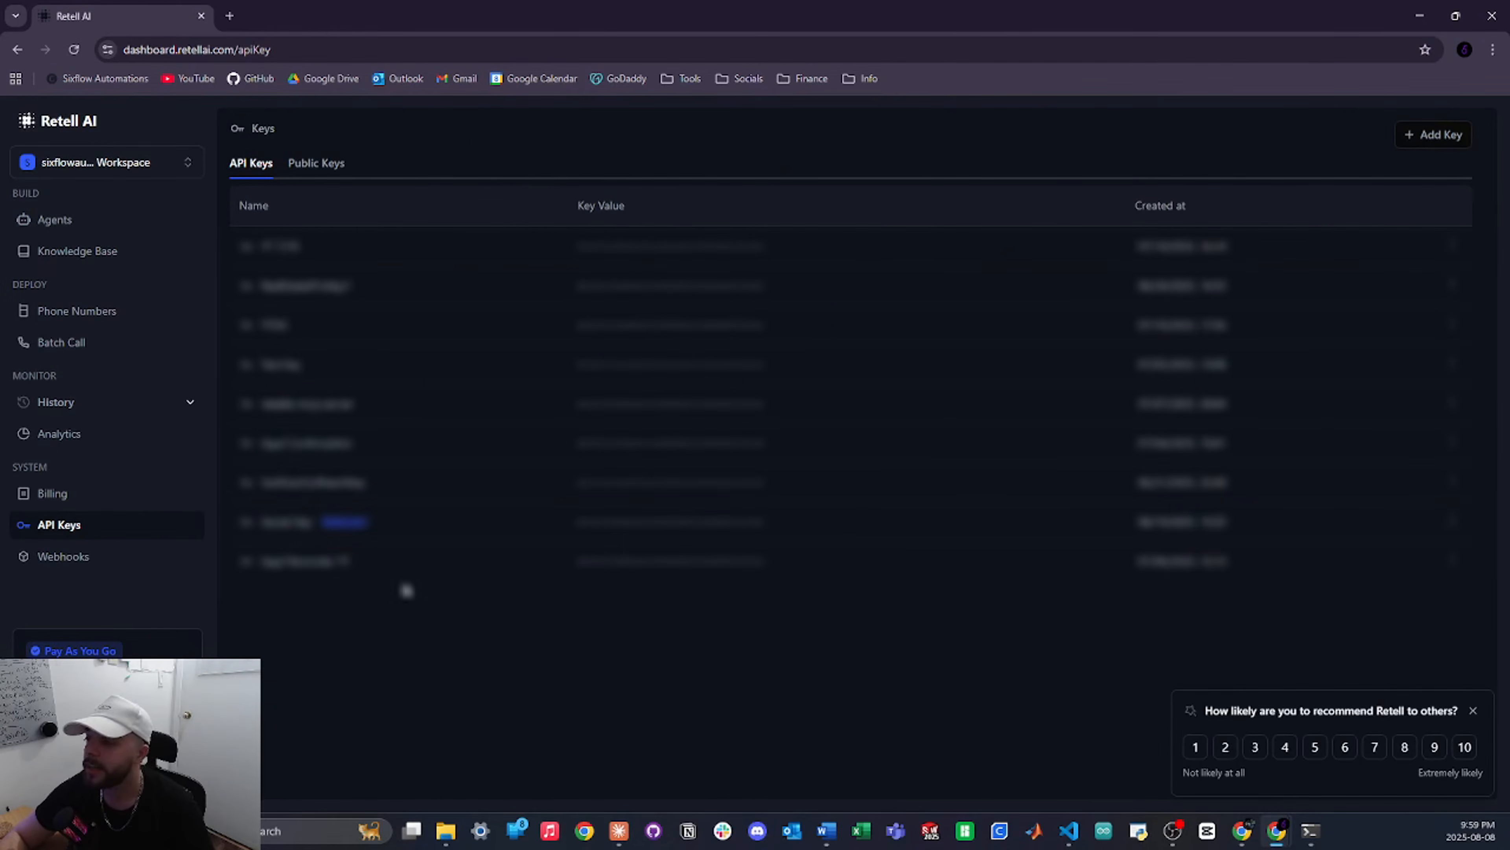
click(1426, 144)
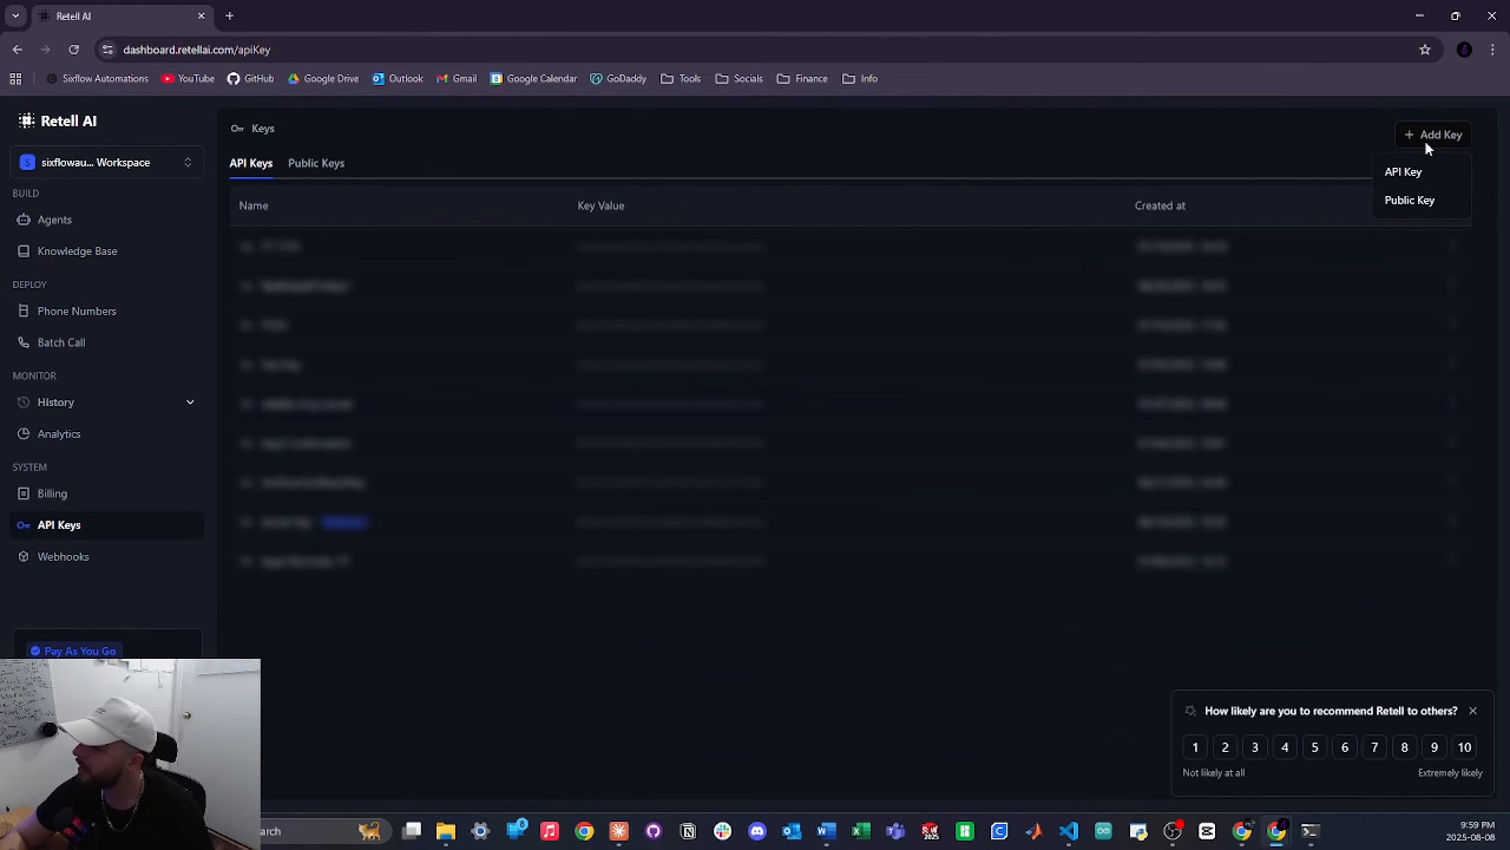
click(1400, 180)
click(745, 444)
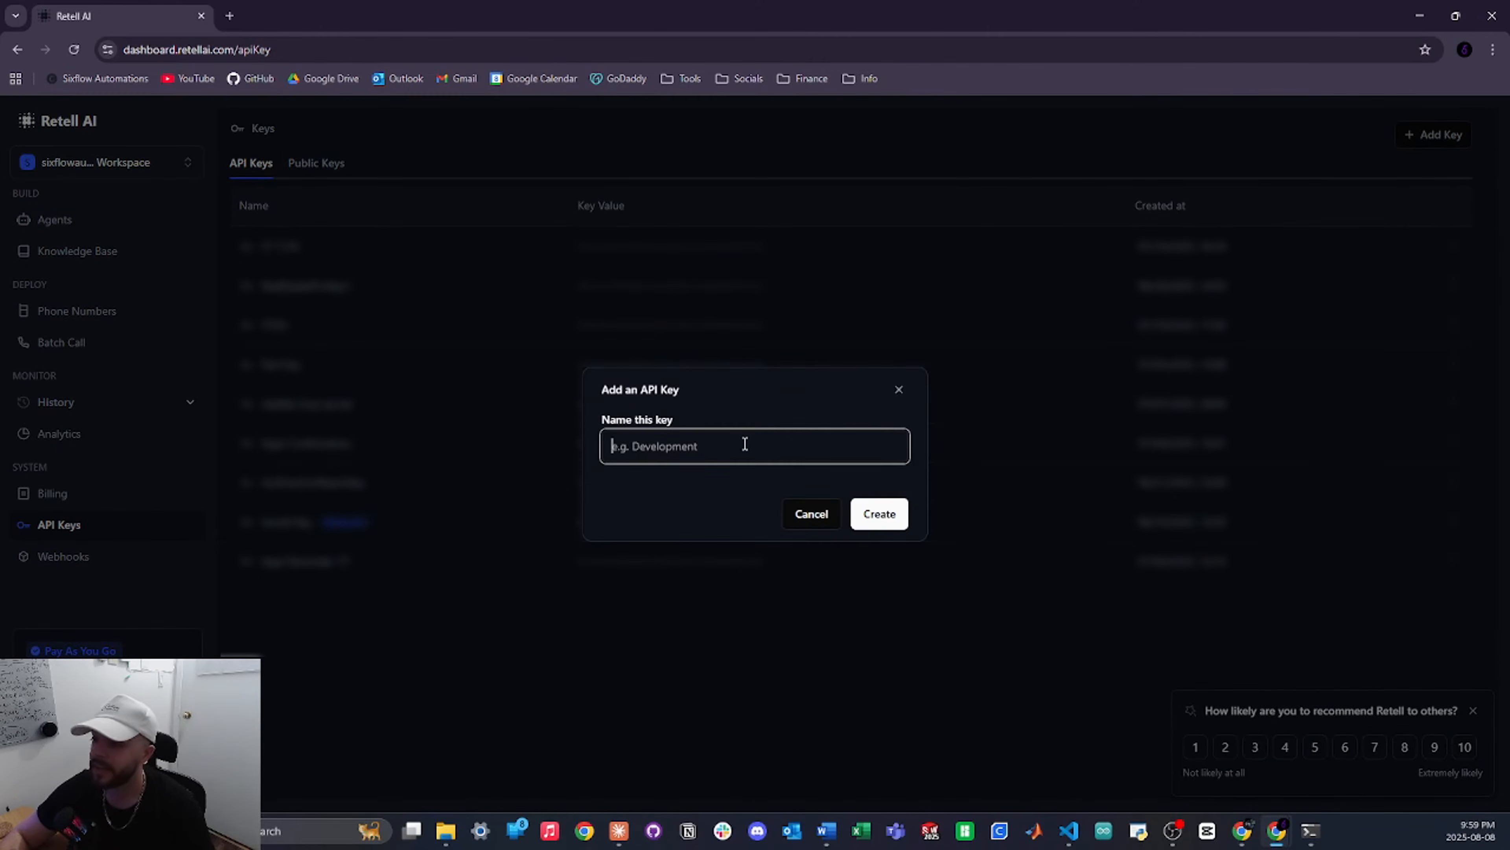
text(test)
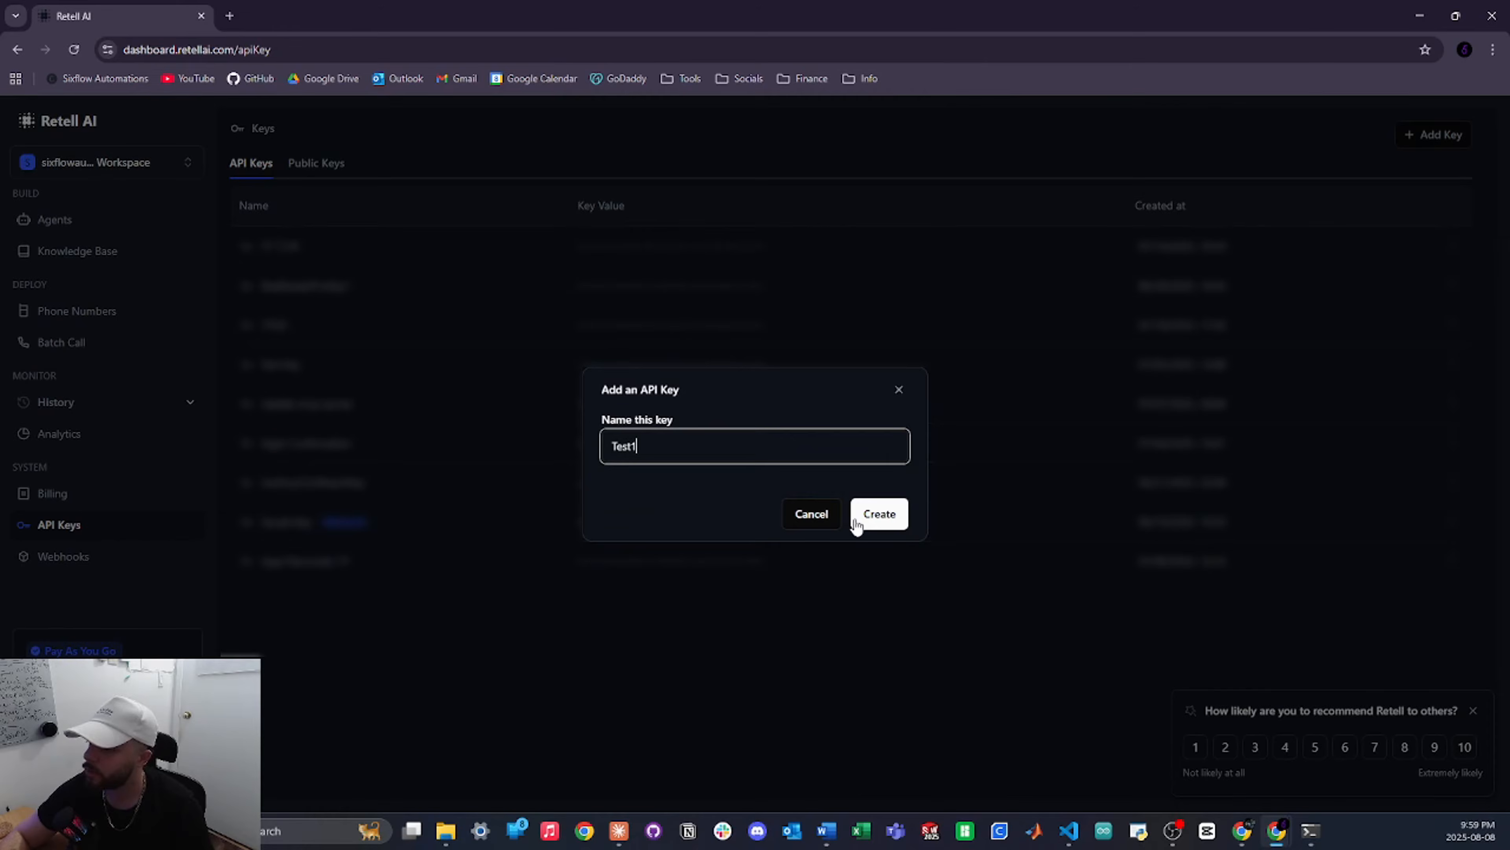
click(866, 513)
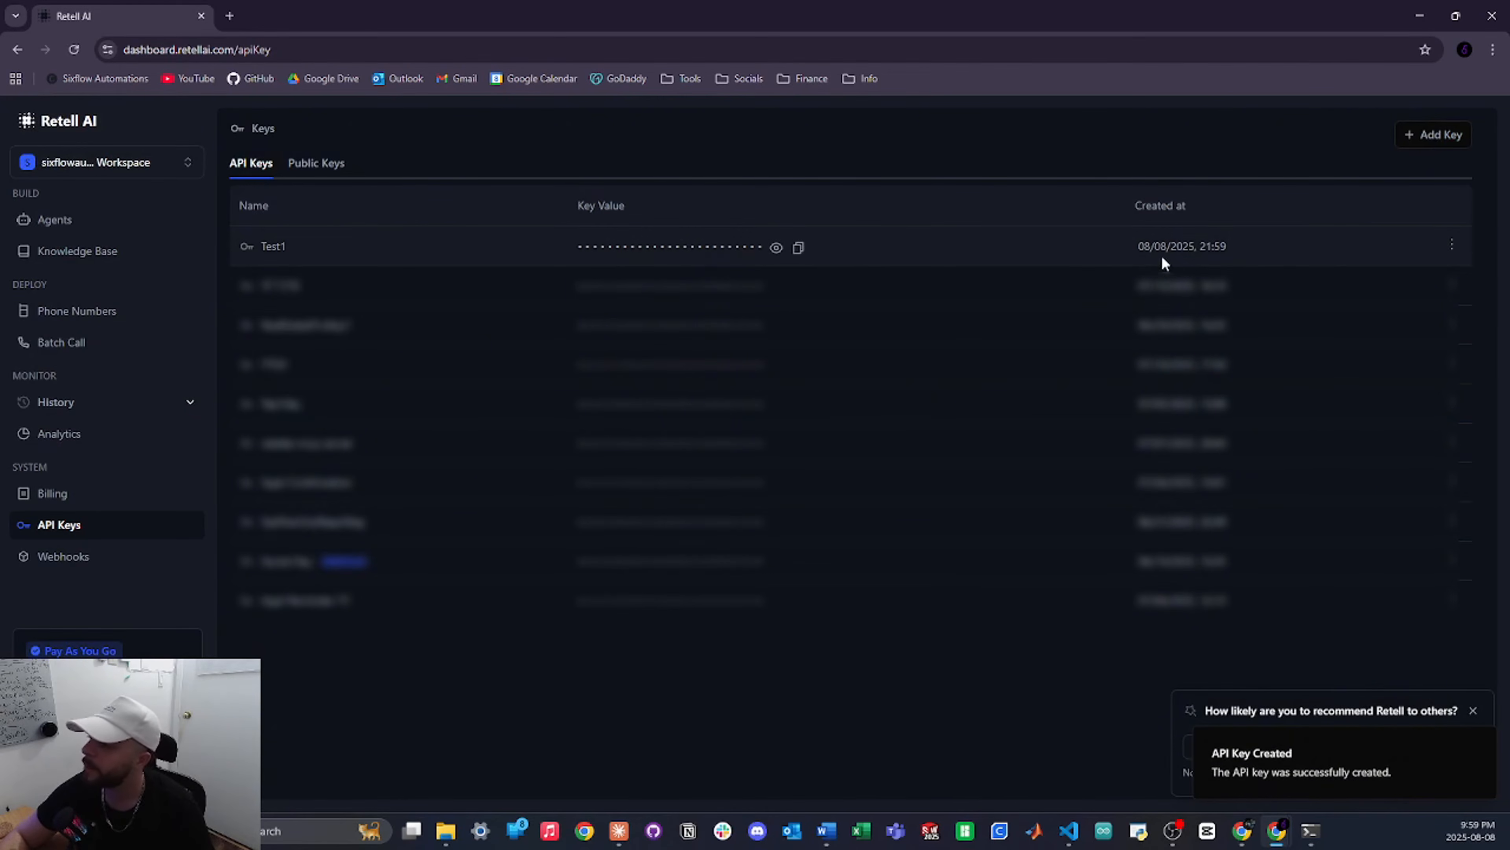
click(799, 248)
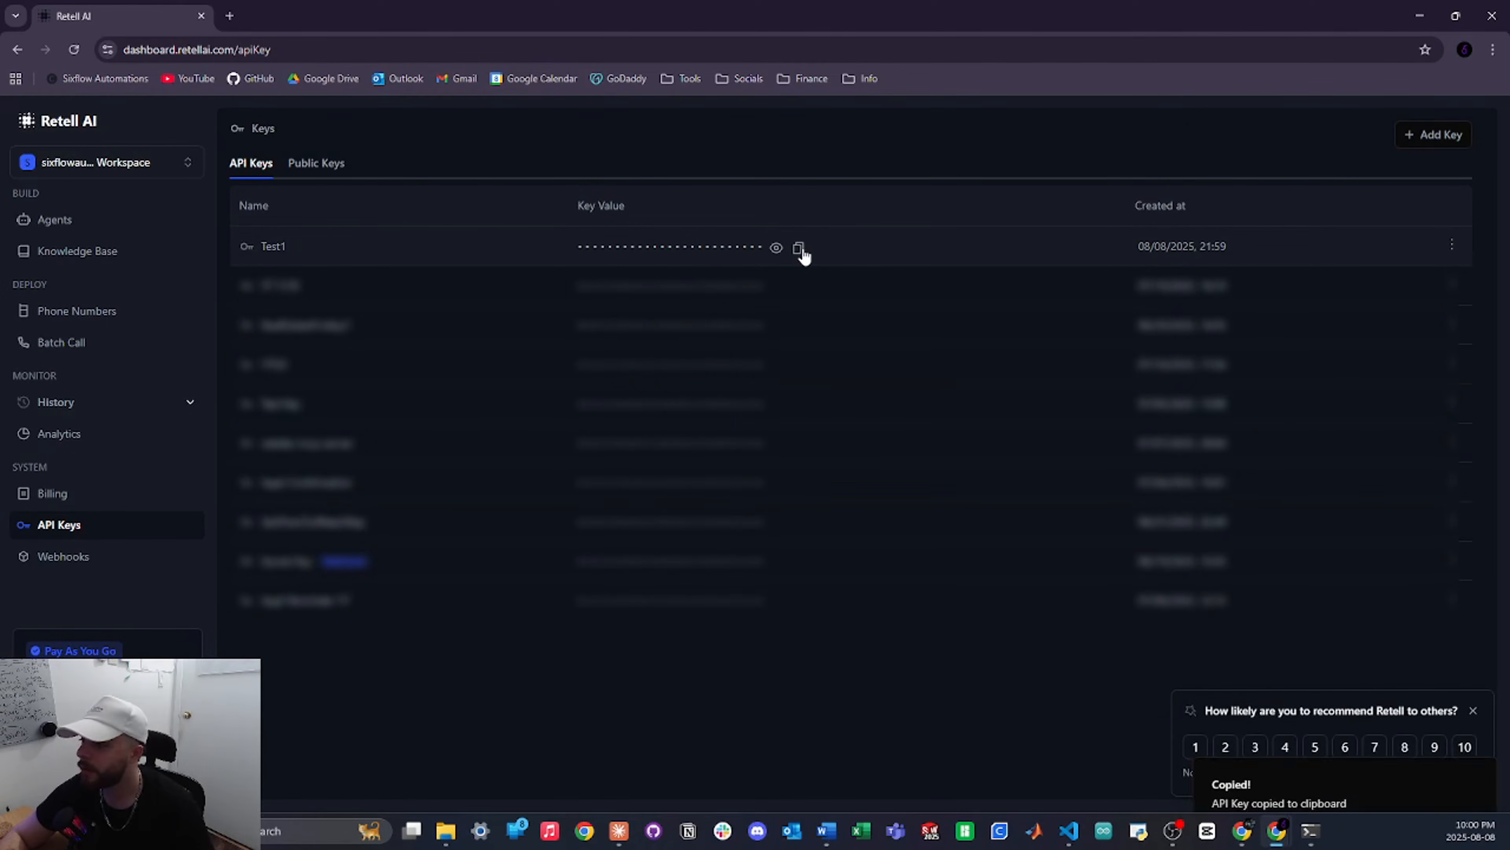
key(alt+Tab)
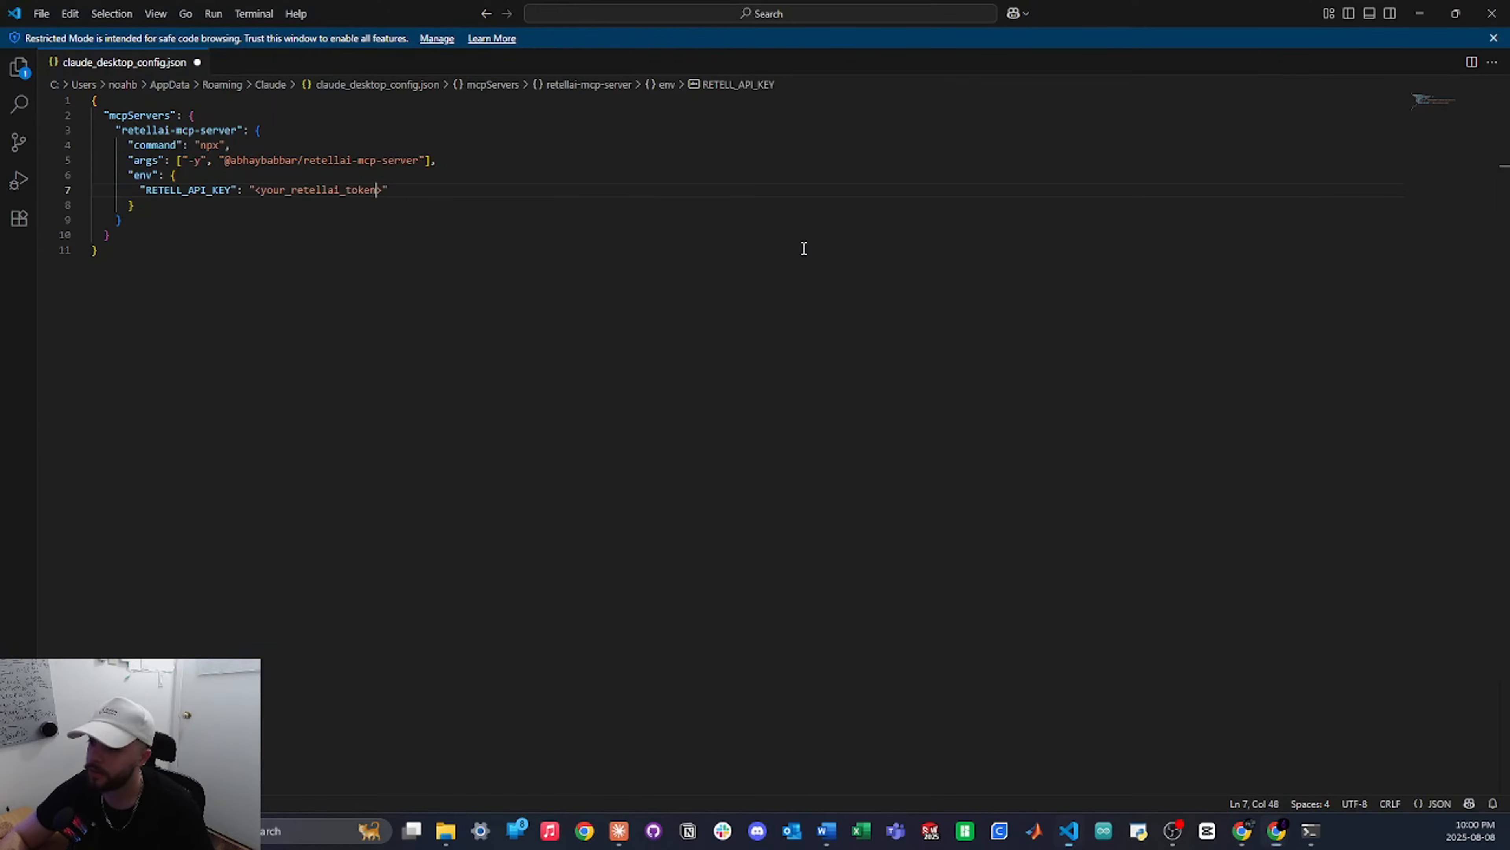
Paste the Test1 key over <your_retellai_token> on line 7, save, and close VS Code
double_click(315, 189)
drag(257, 191, 382, 194)
key(ctrl+v)
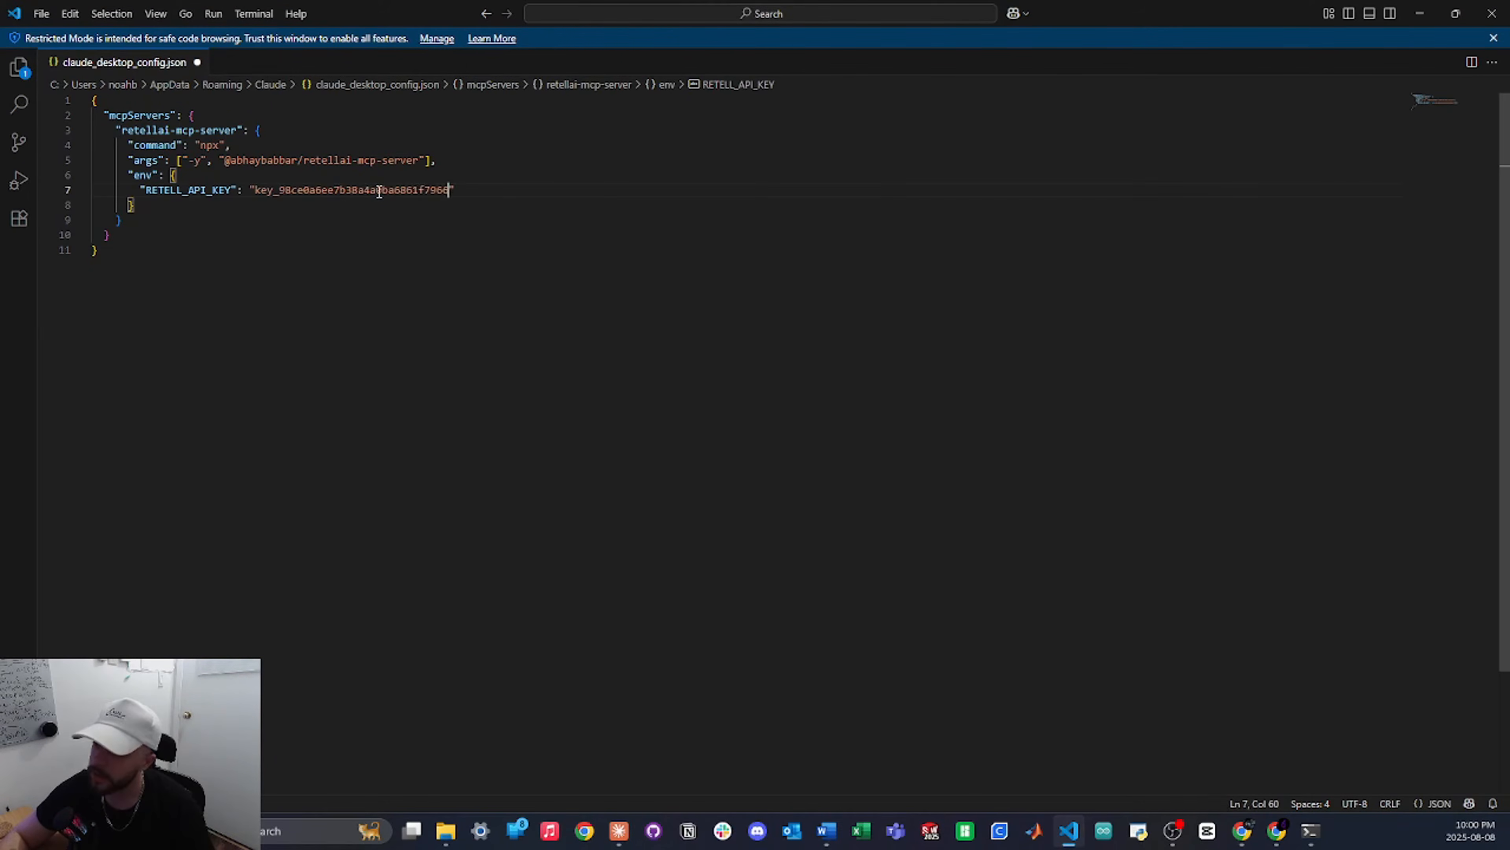
key(ctrl+s)
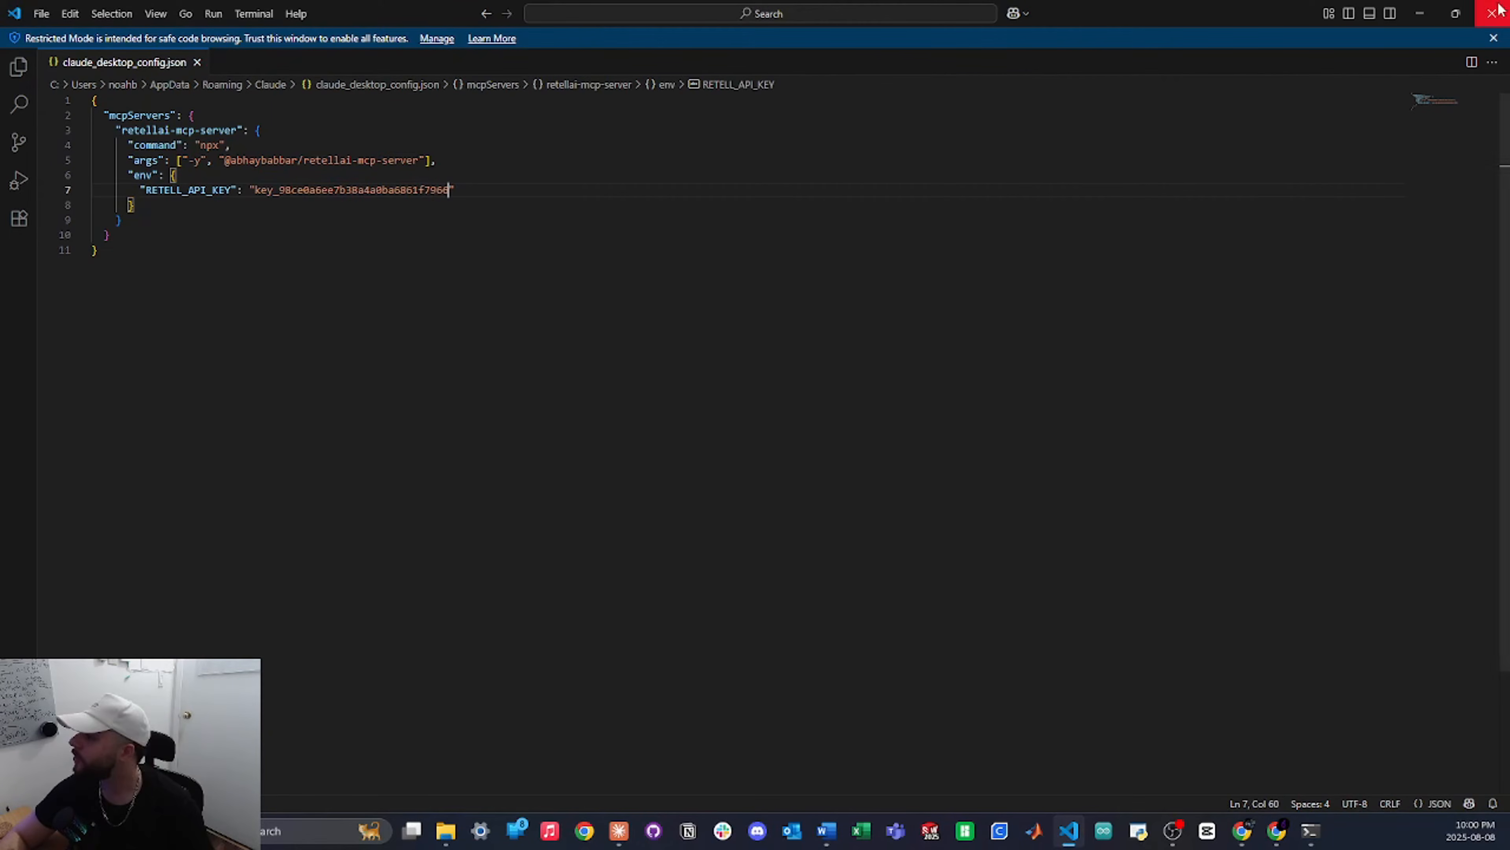
click(1491, 13)
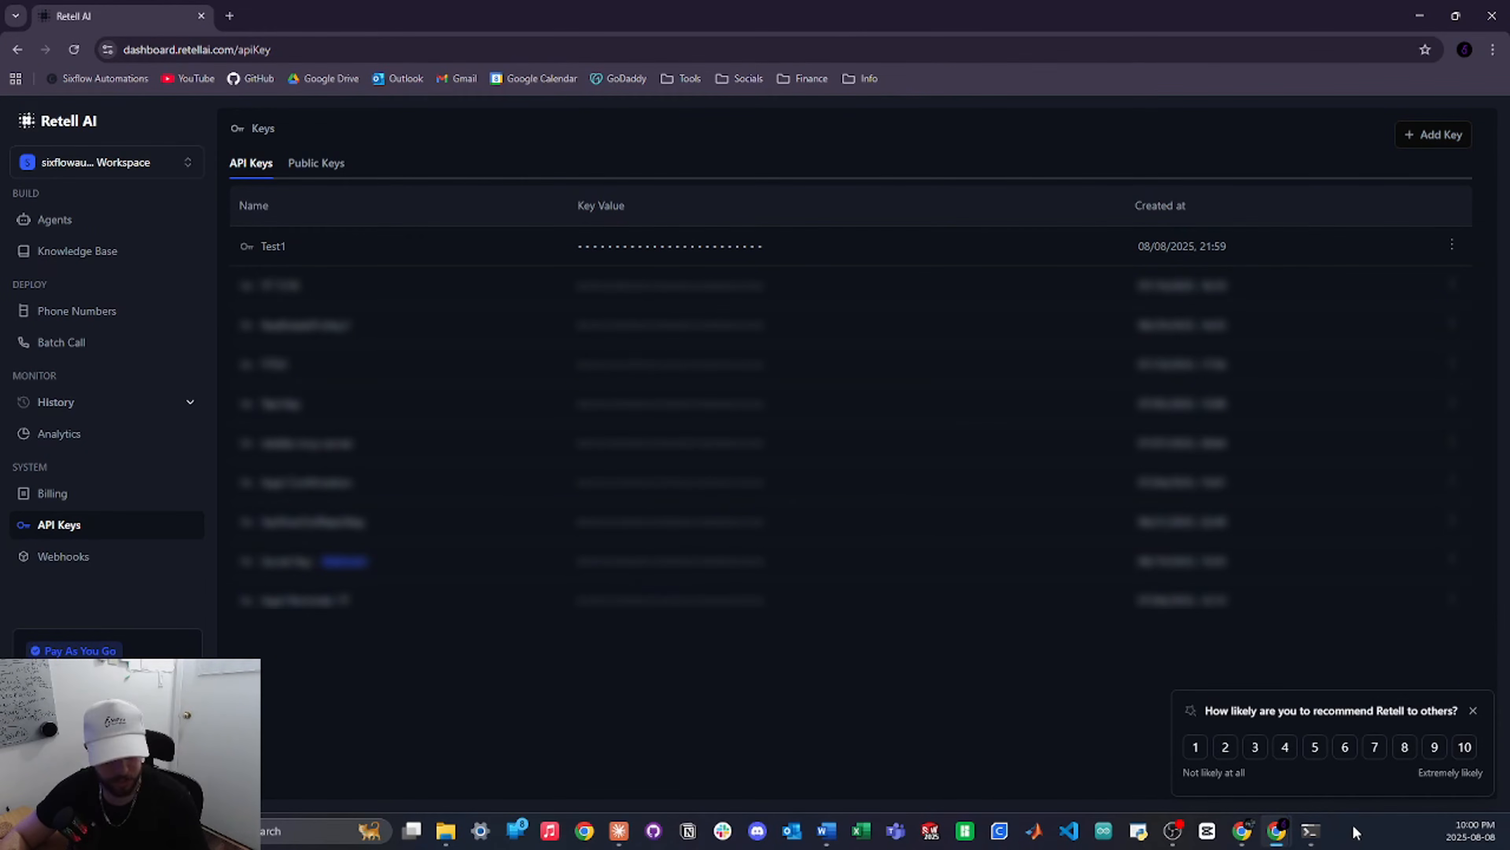
key(ctrl+shift+Escape)
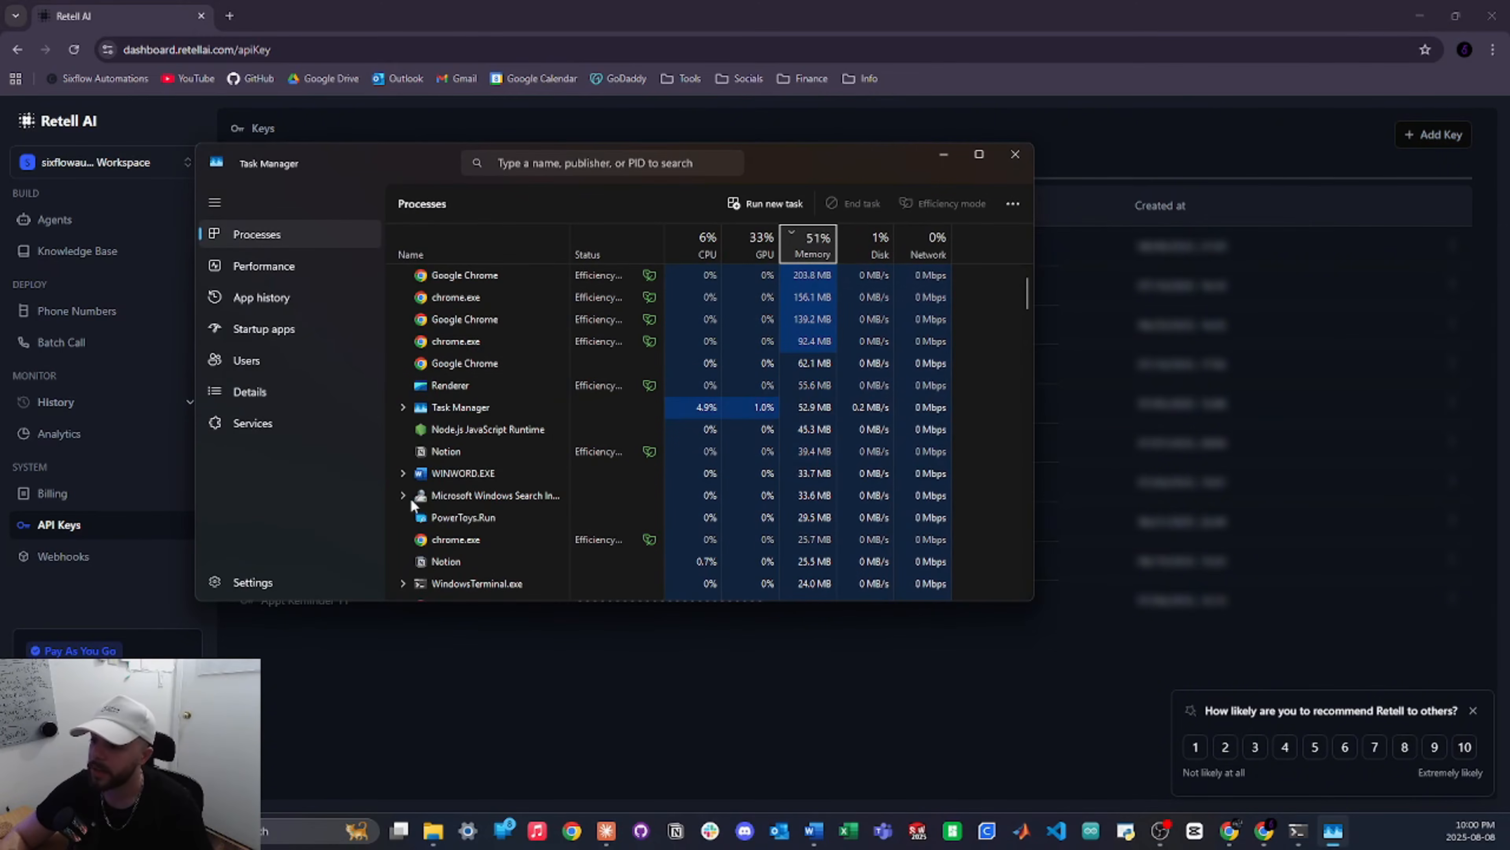
End the Claude process in Task Manager and relaunch Claude Desktop with the new config
click(618, 829)
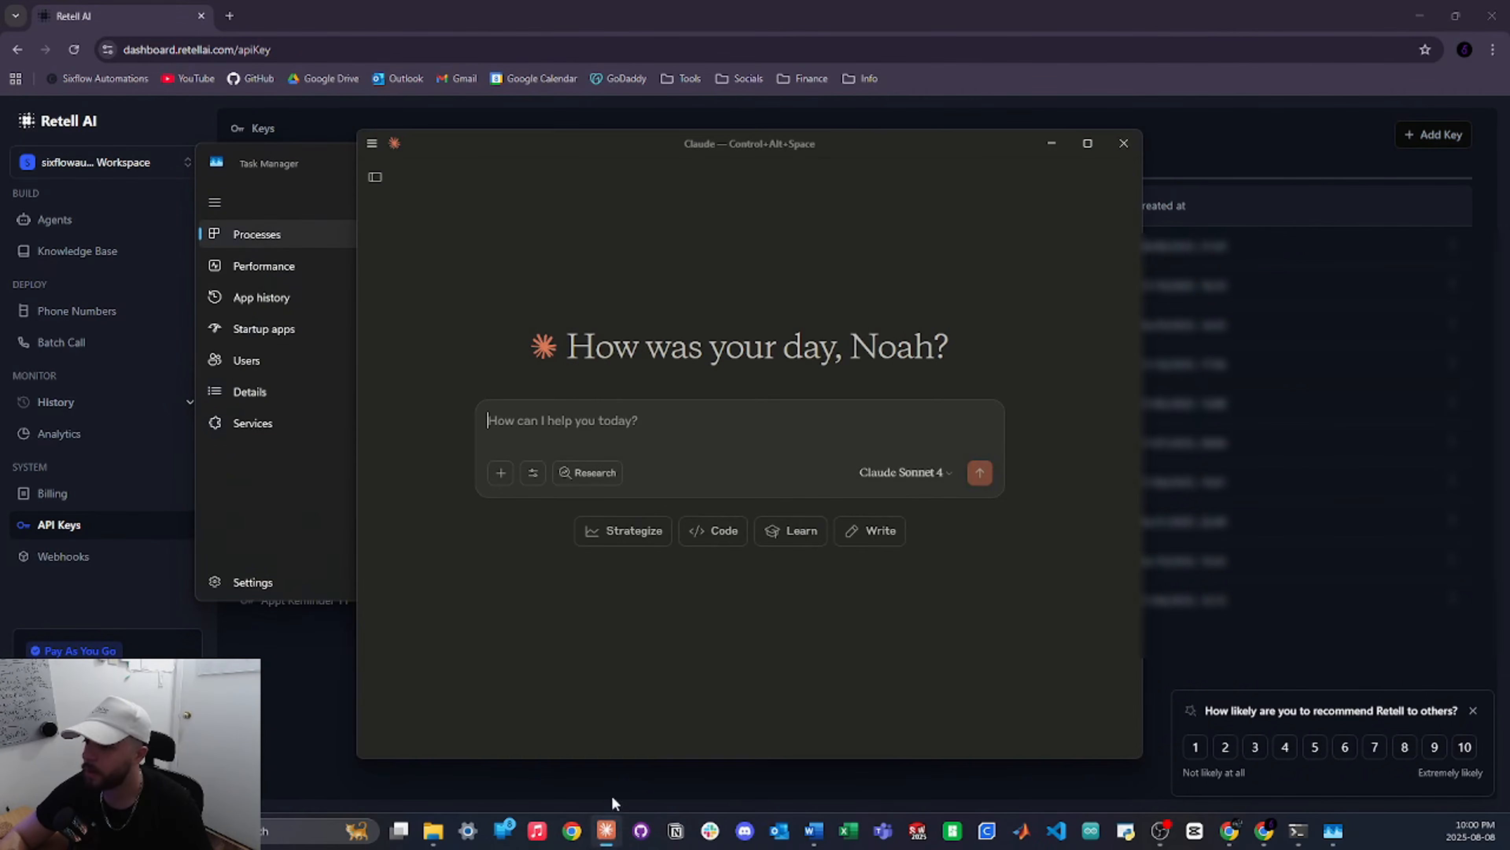
right_click(446, 294)
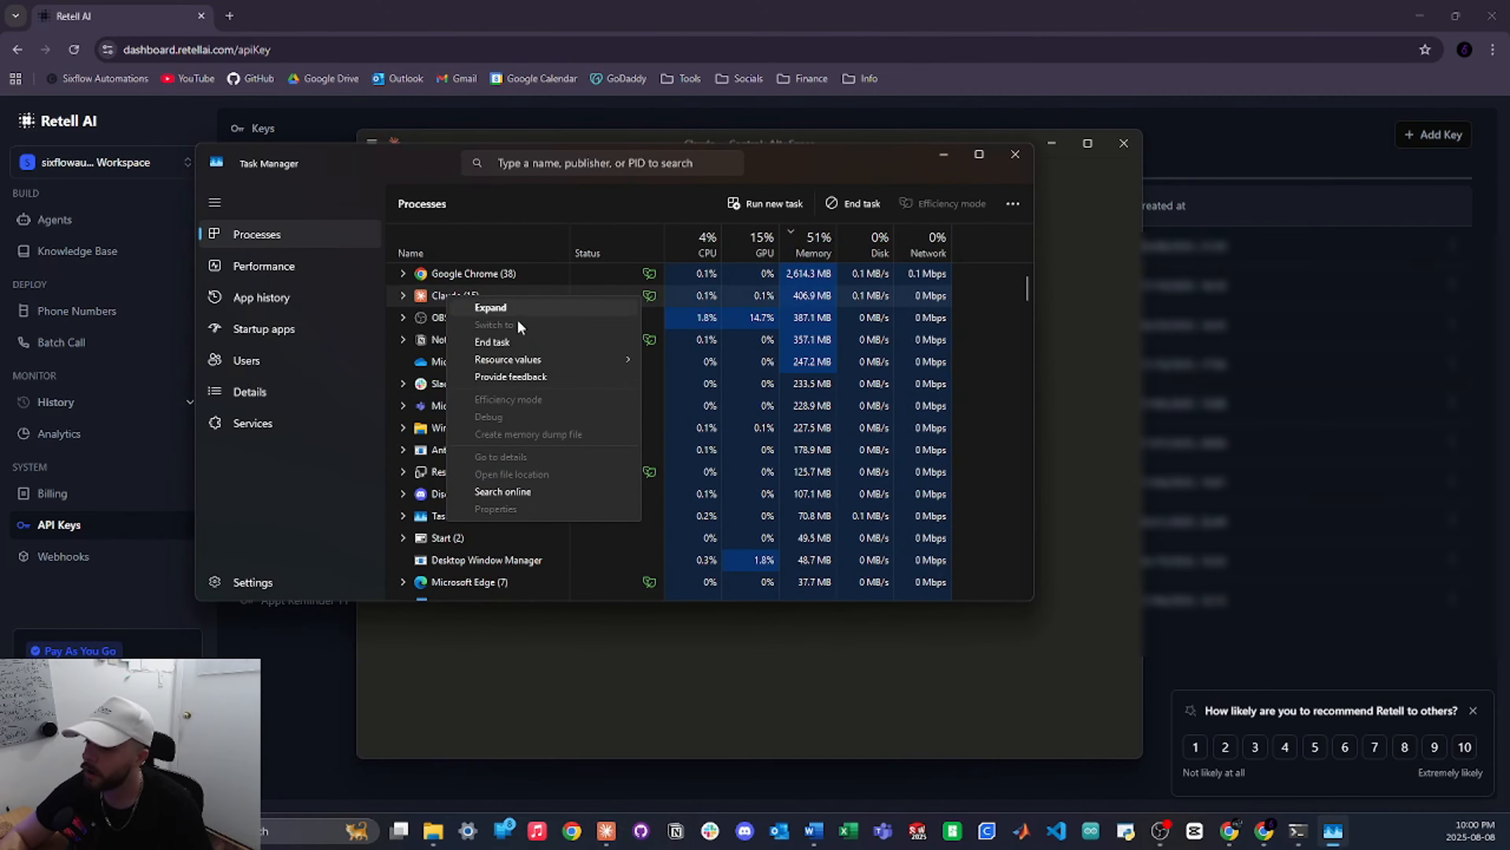
click(531, 341)
key(Return)
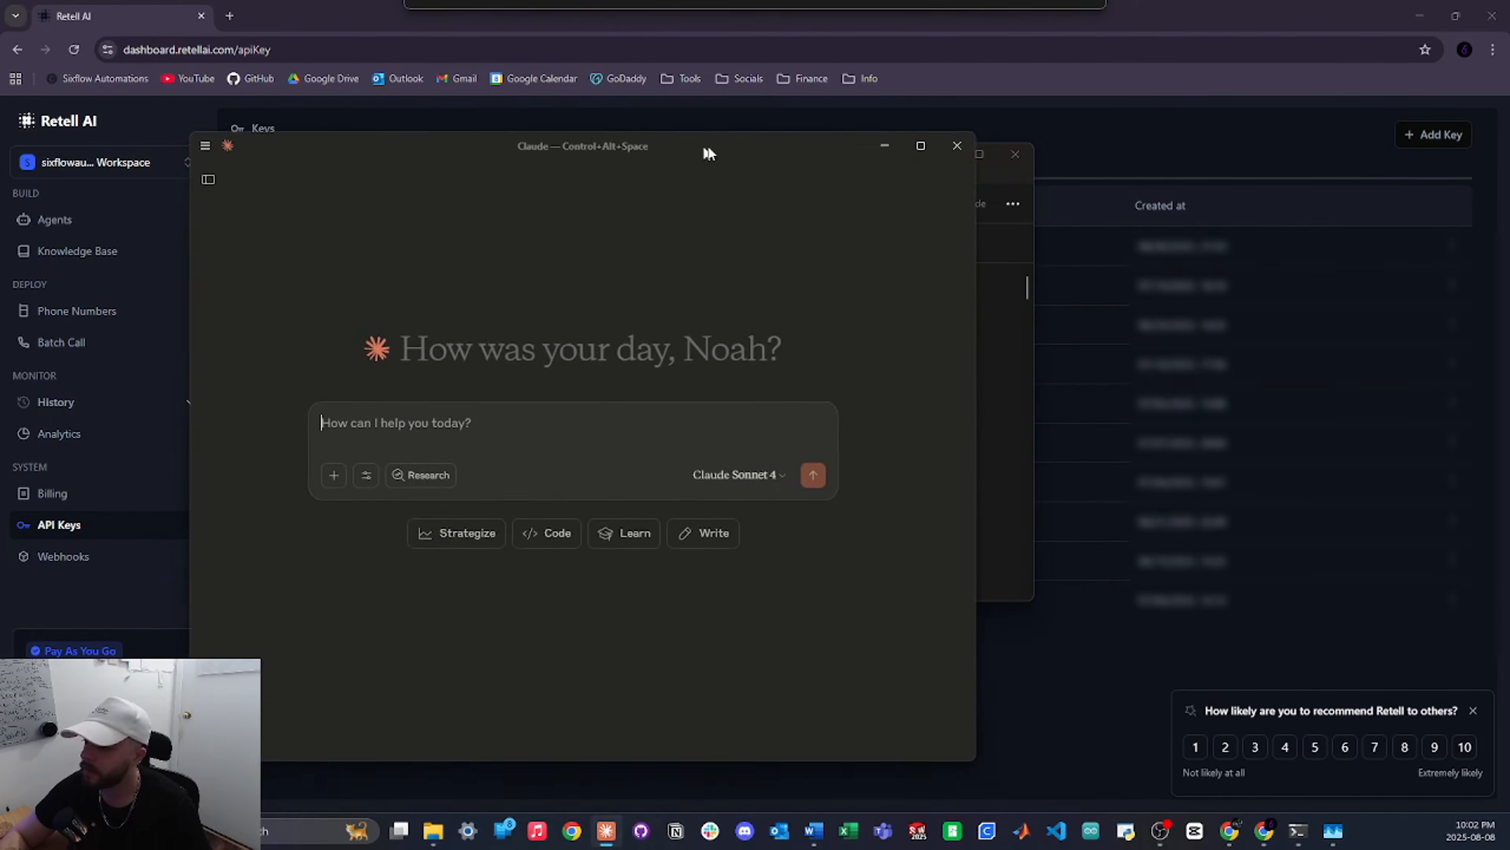
drag(708, 146, 895, 143)
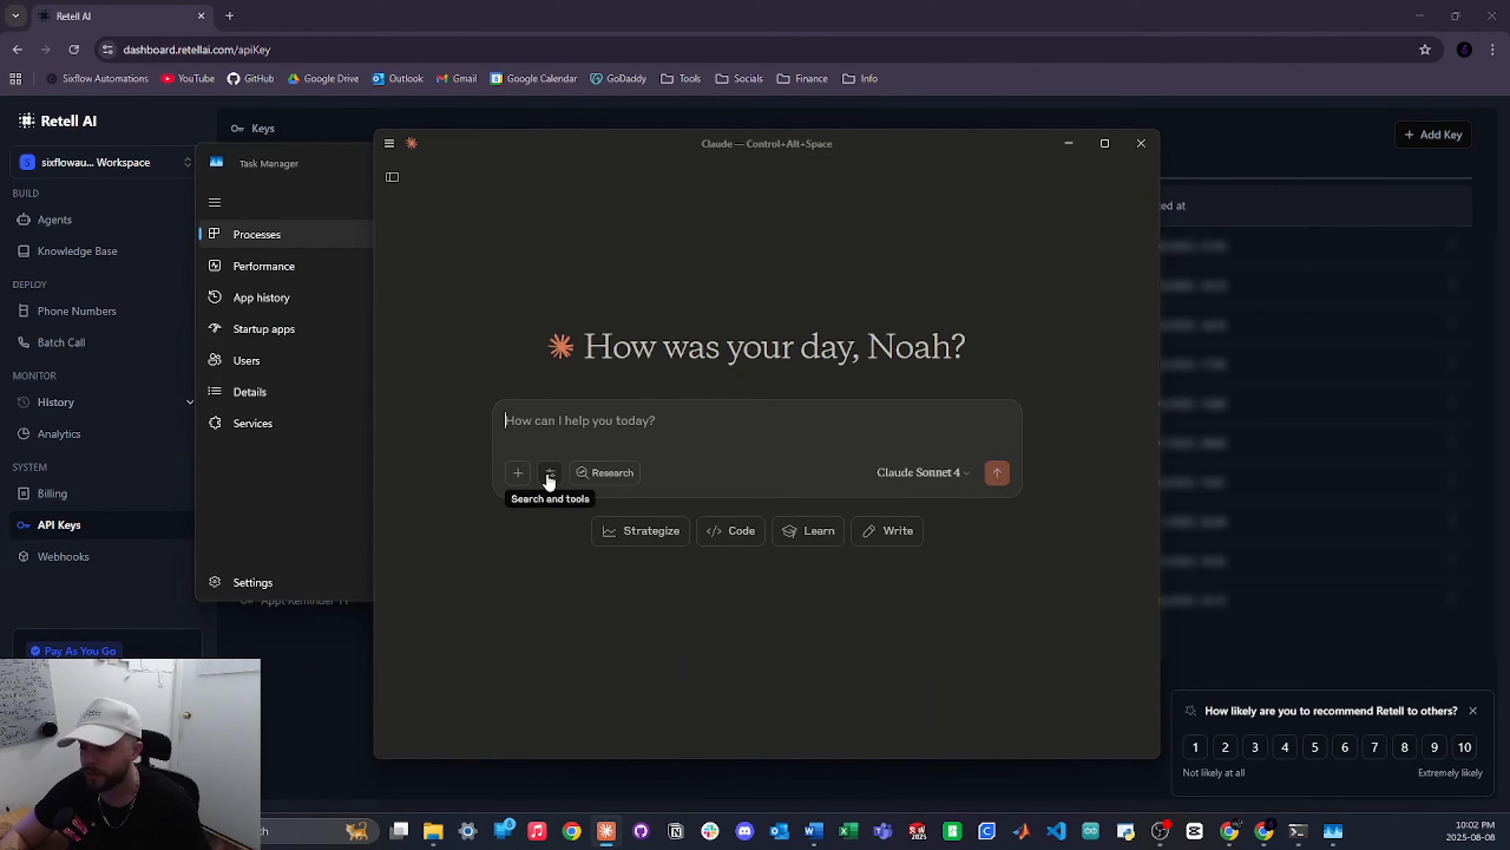
Check that the retellai-mcp-server tools are enabled, then open Claude's settings folder
click(550, 474)
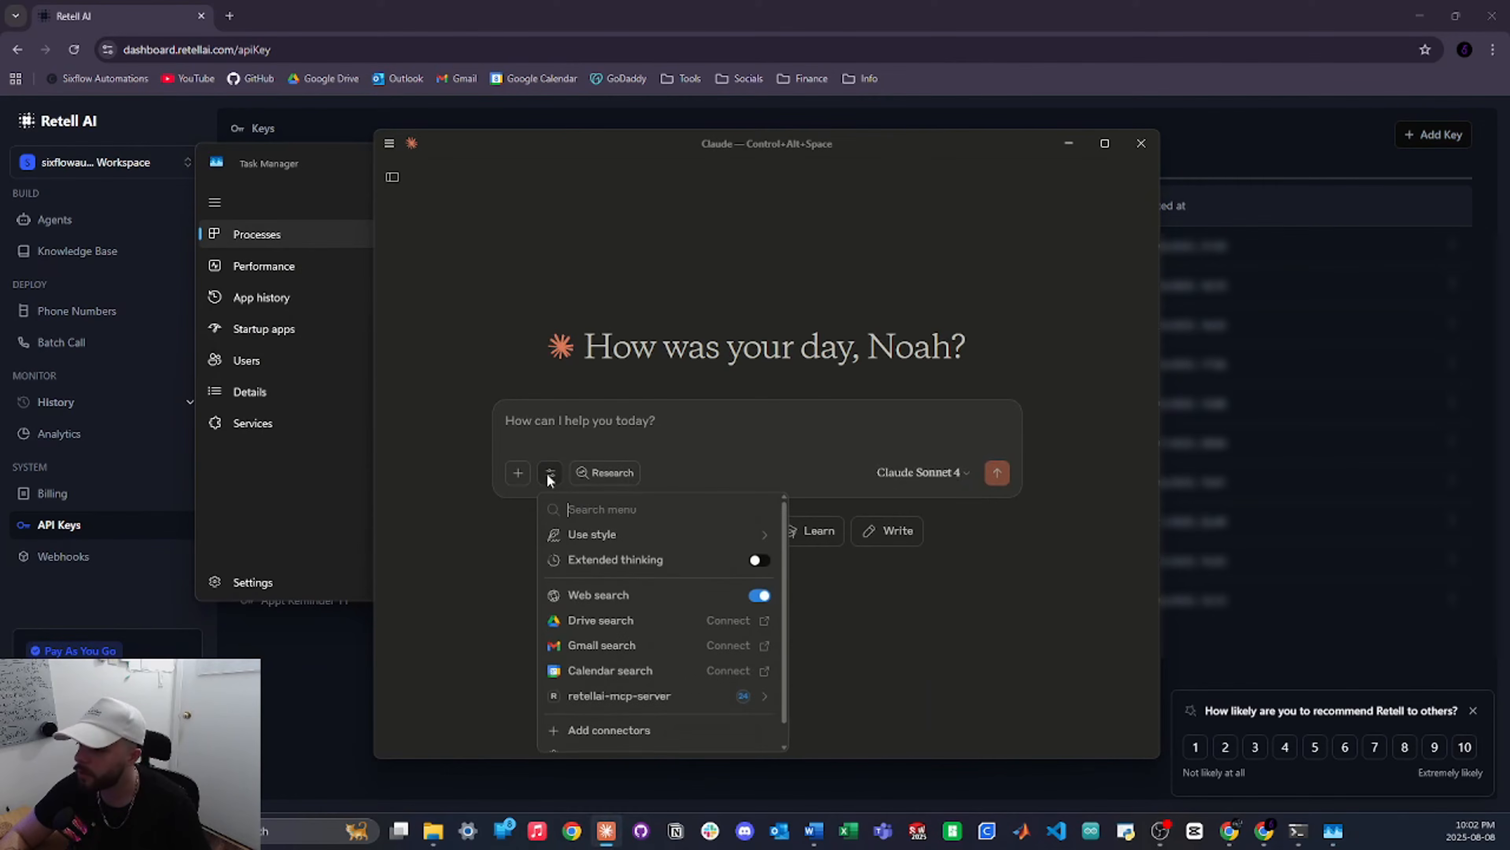
click(574, 697)
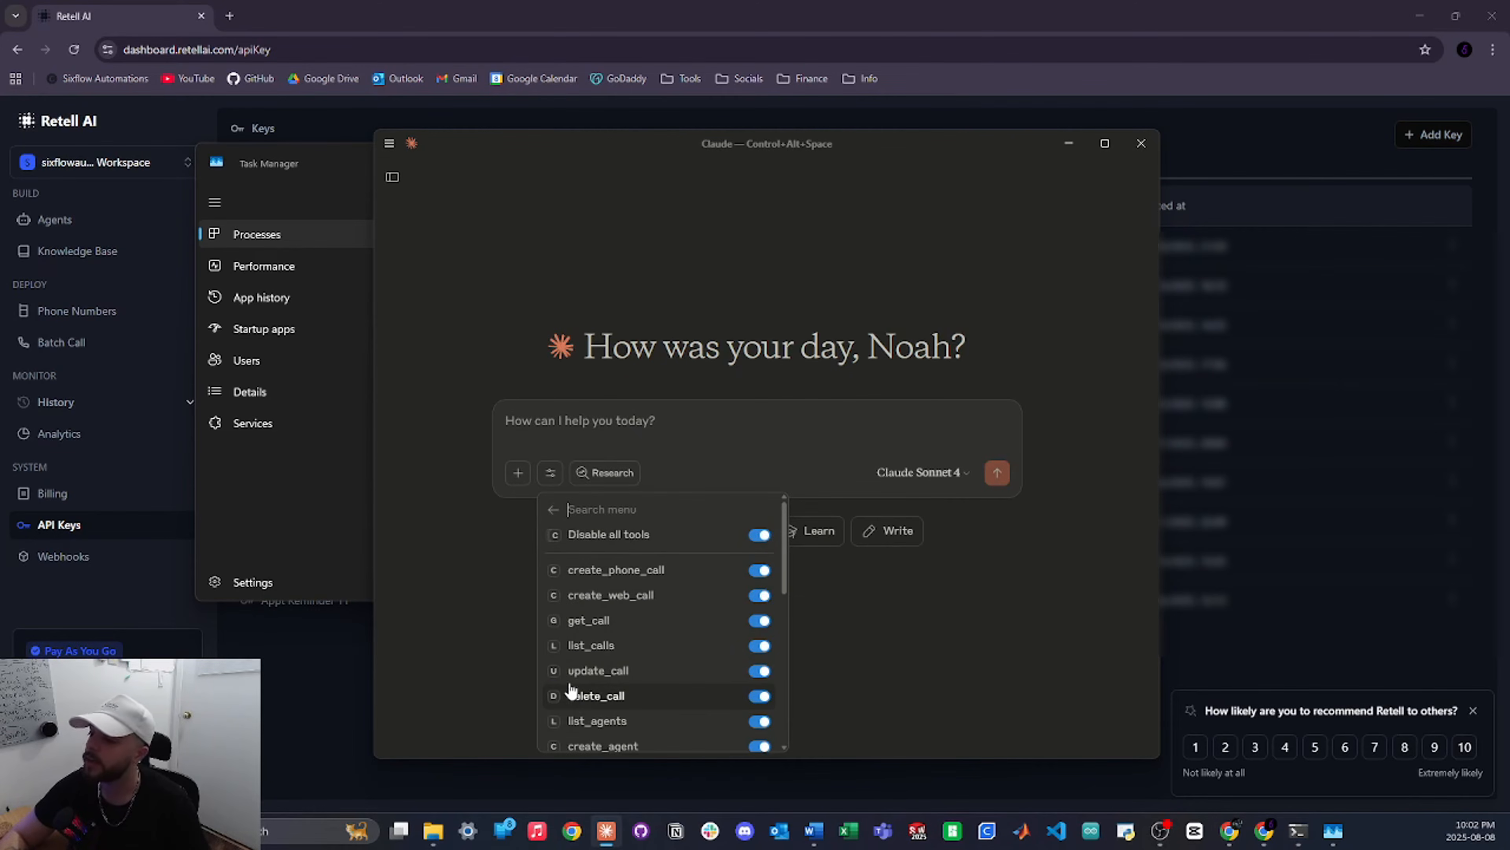
scroll(631, 595, down, 5)
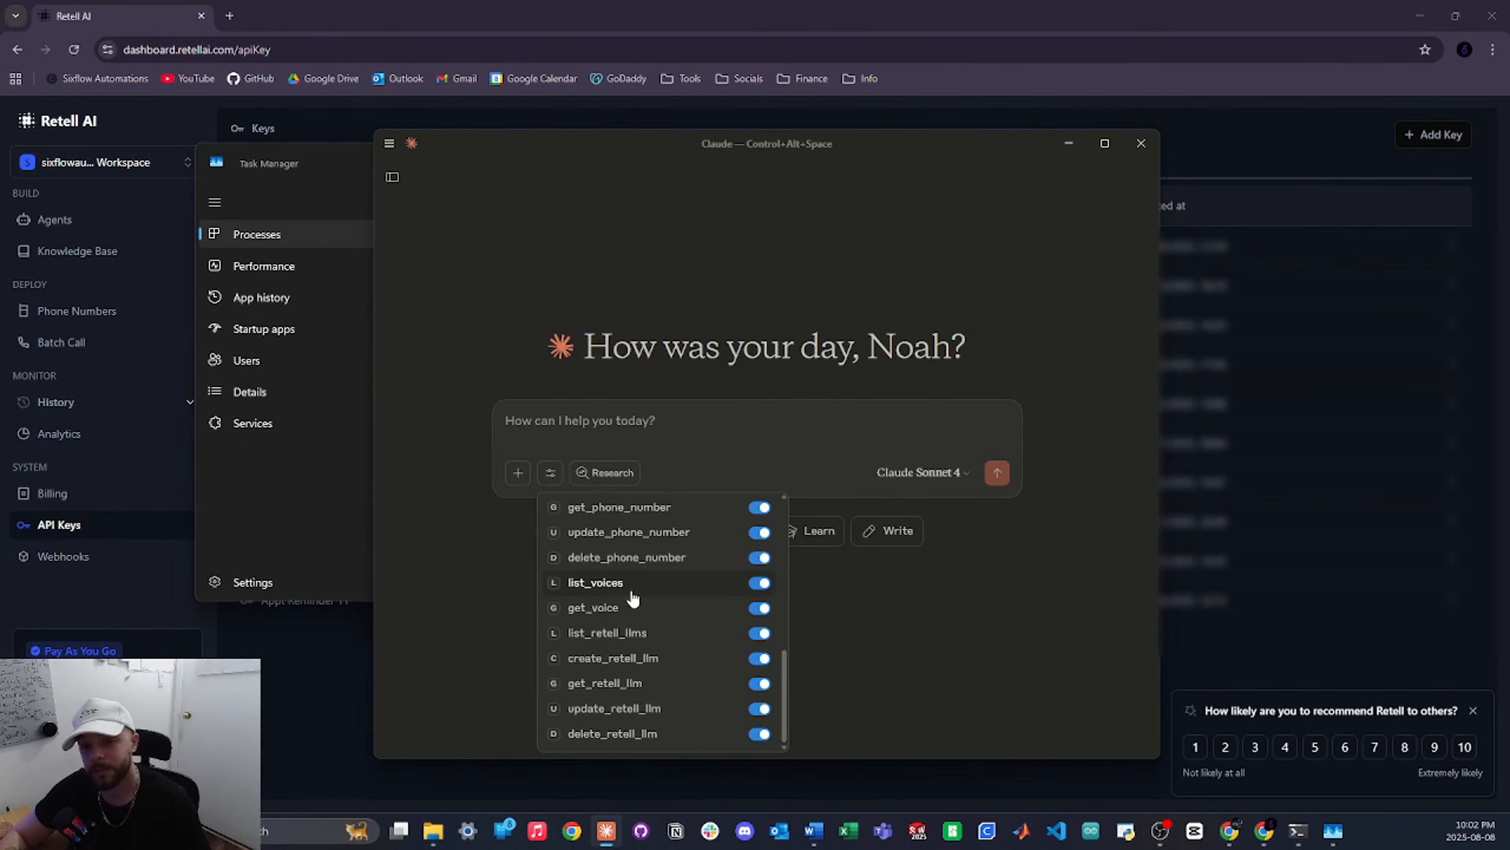
scroll(632, 597, up, 6)
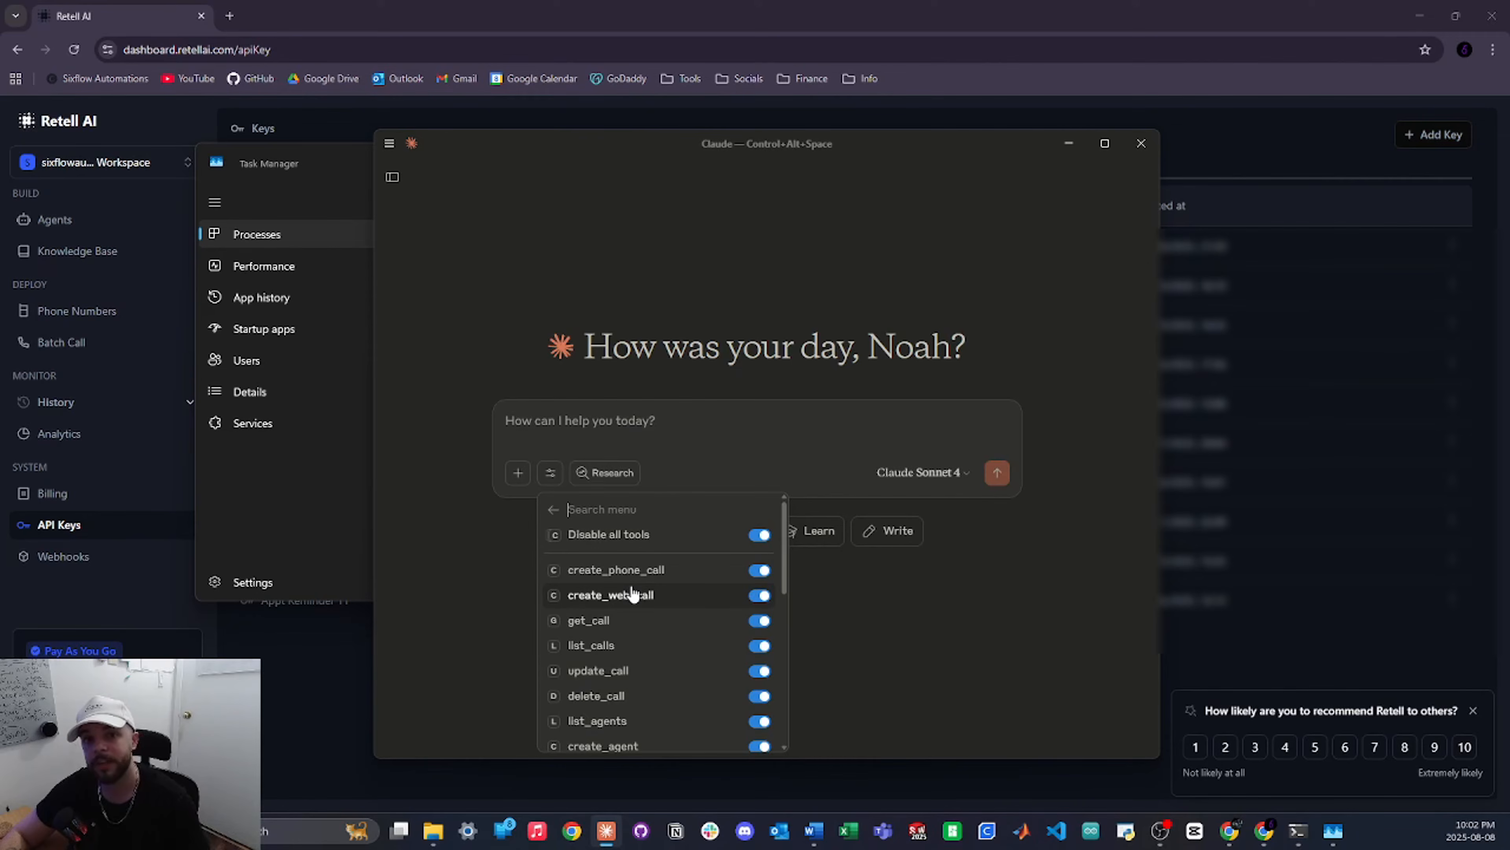
click(434, 830)
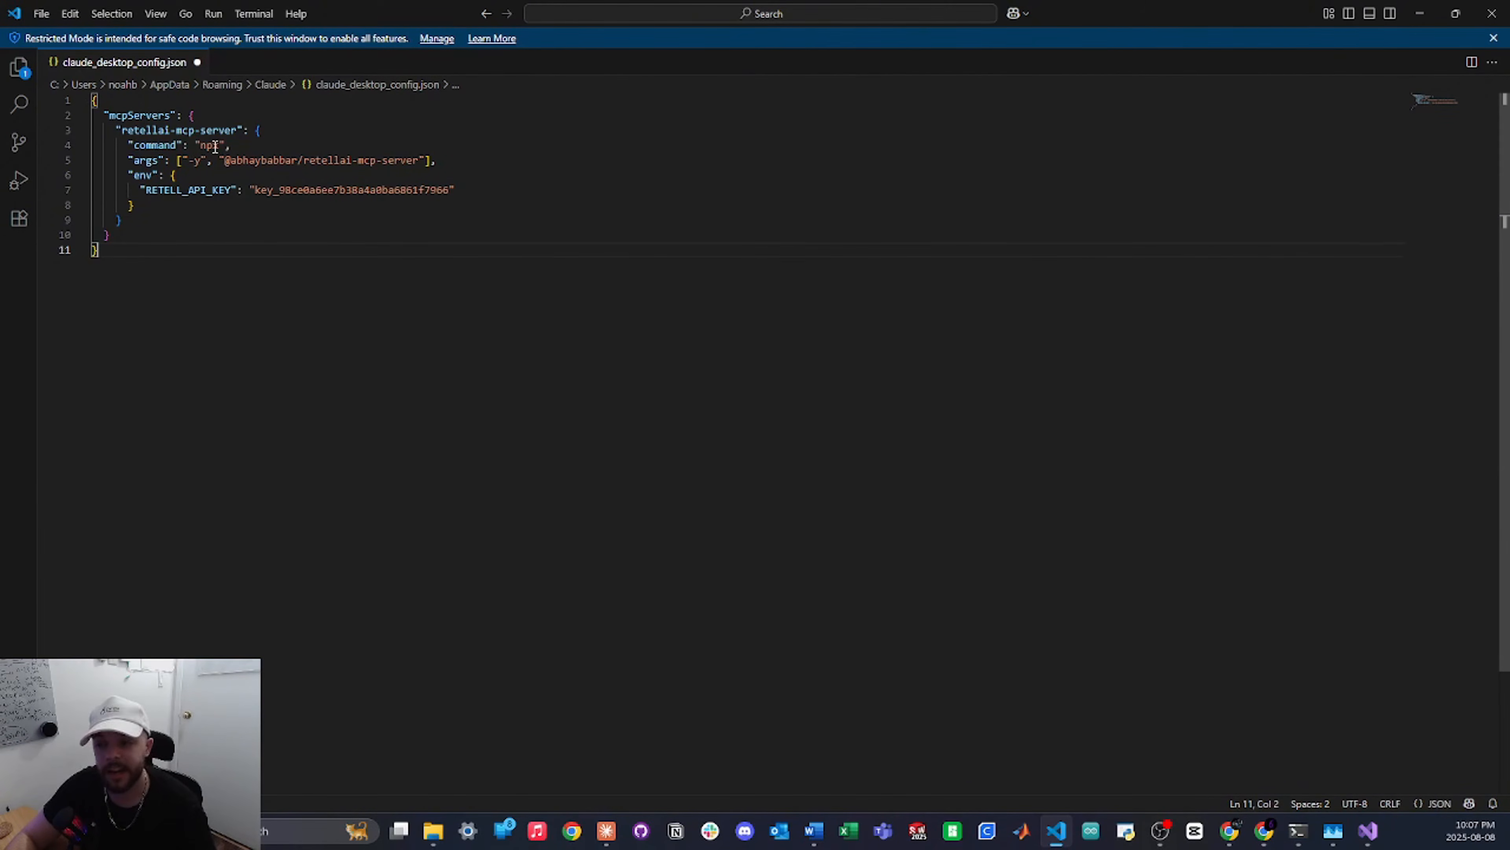
Add a comma after the retellai-mcp-server block and paste the n8n-mcp server entry below it
click(141, 221)
text(,)
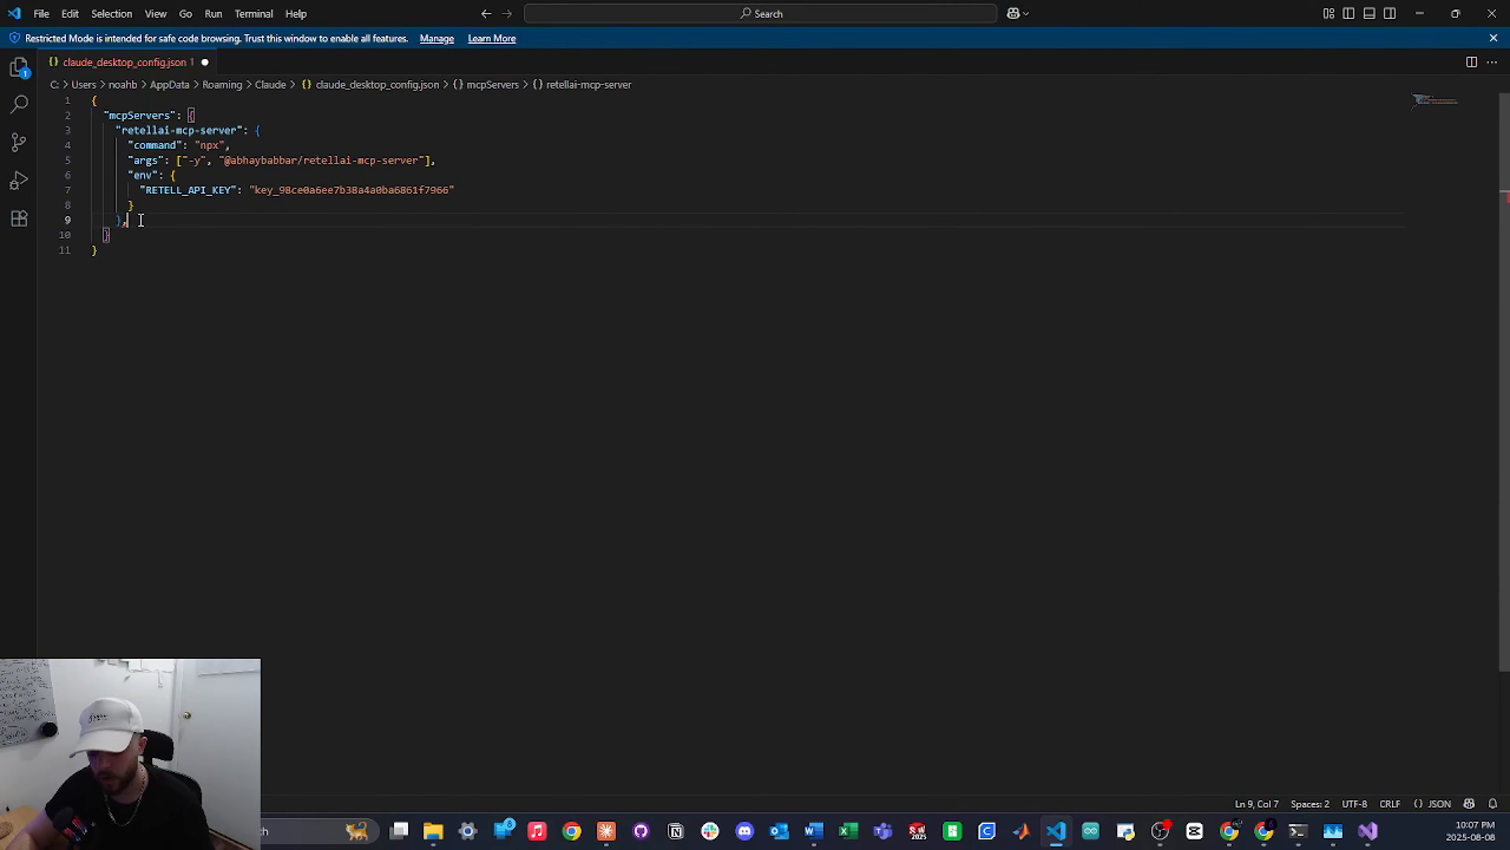
key(Return)
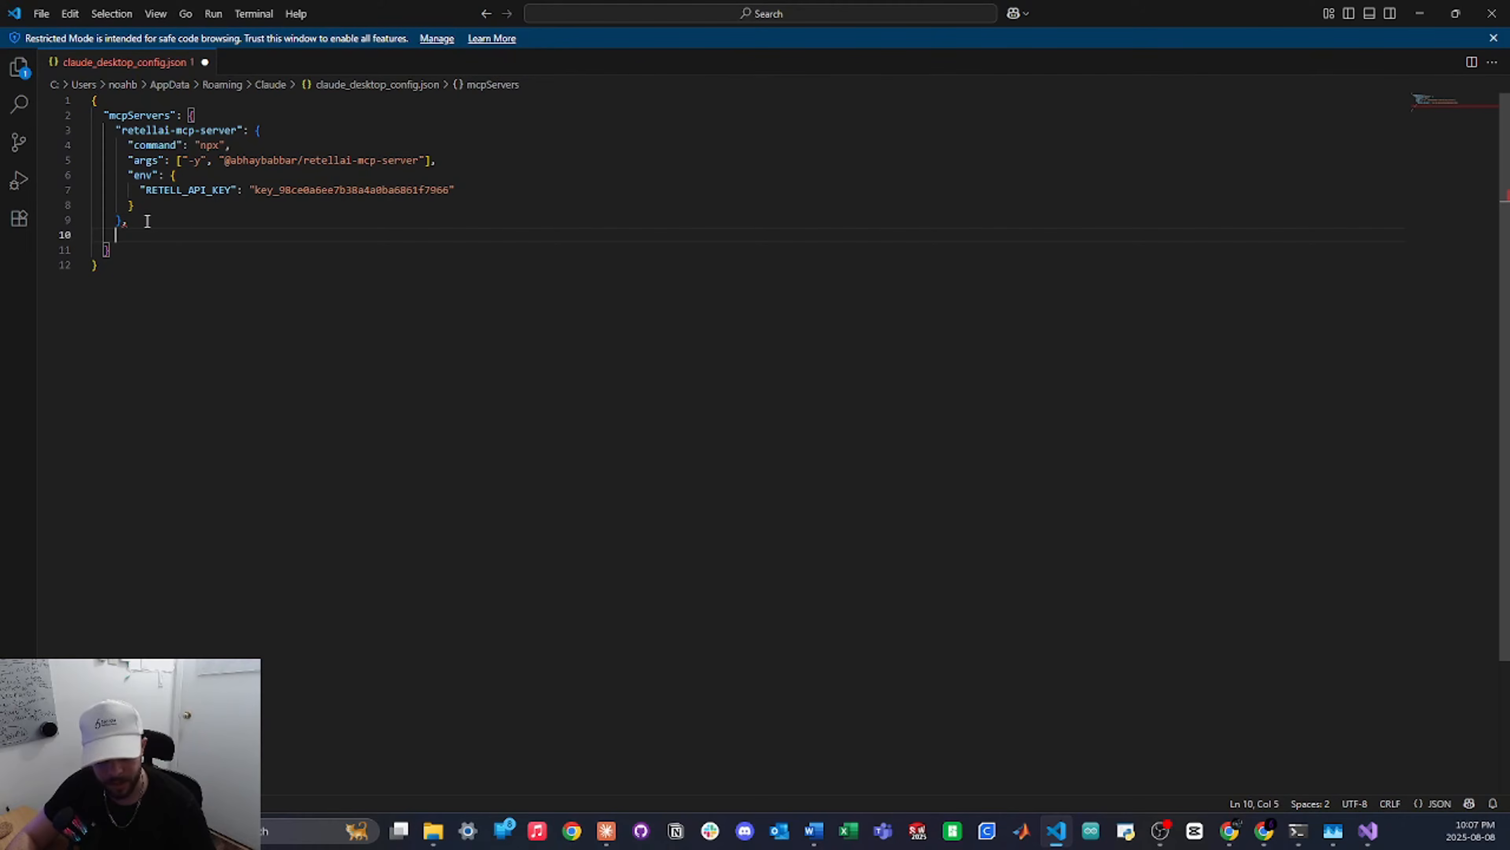
key(ctrl+v)
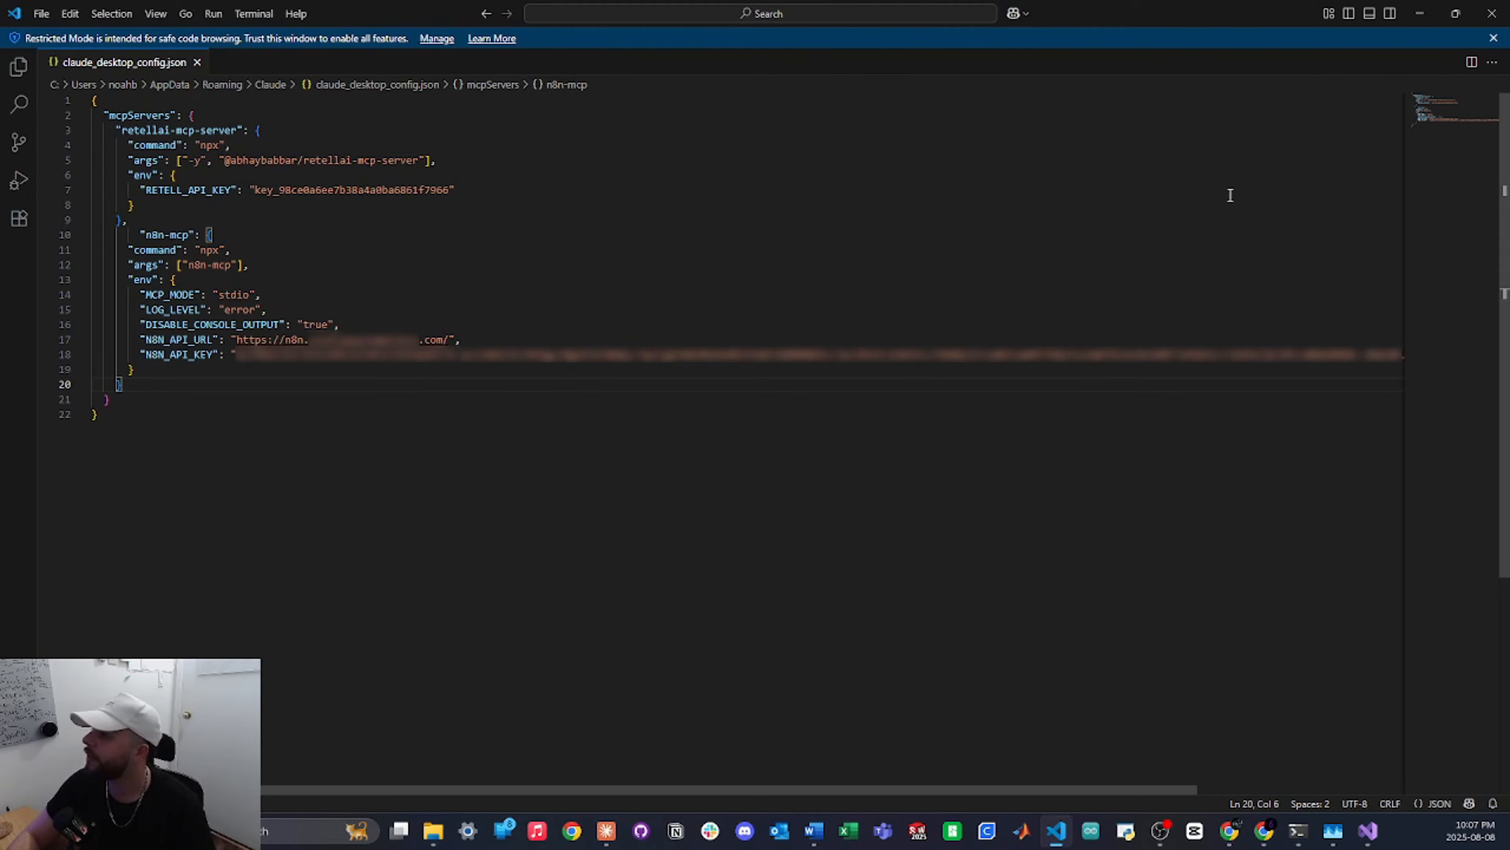
Close the config editor, end the Claude process in Task Manager, and relaunch Claude
click(1492, 13)
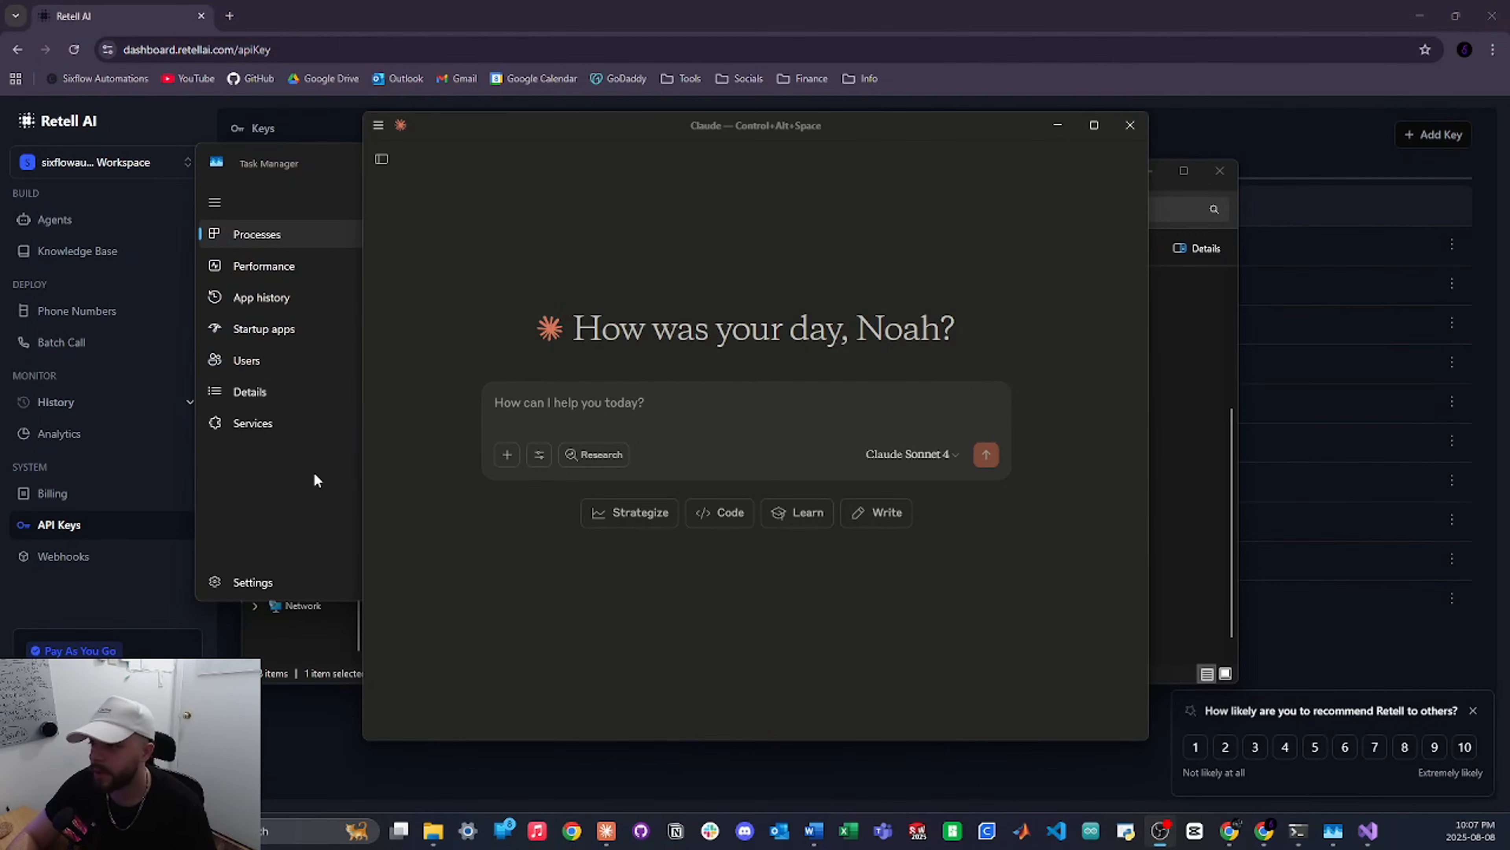
click(315, 481)
right_click(470, 350)
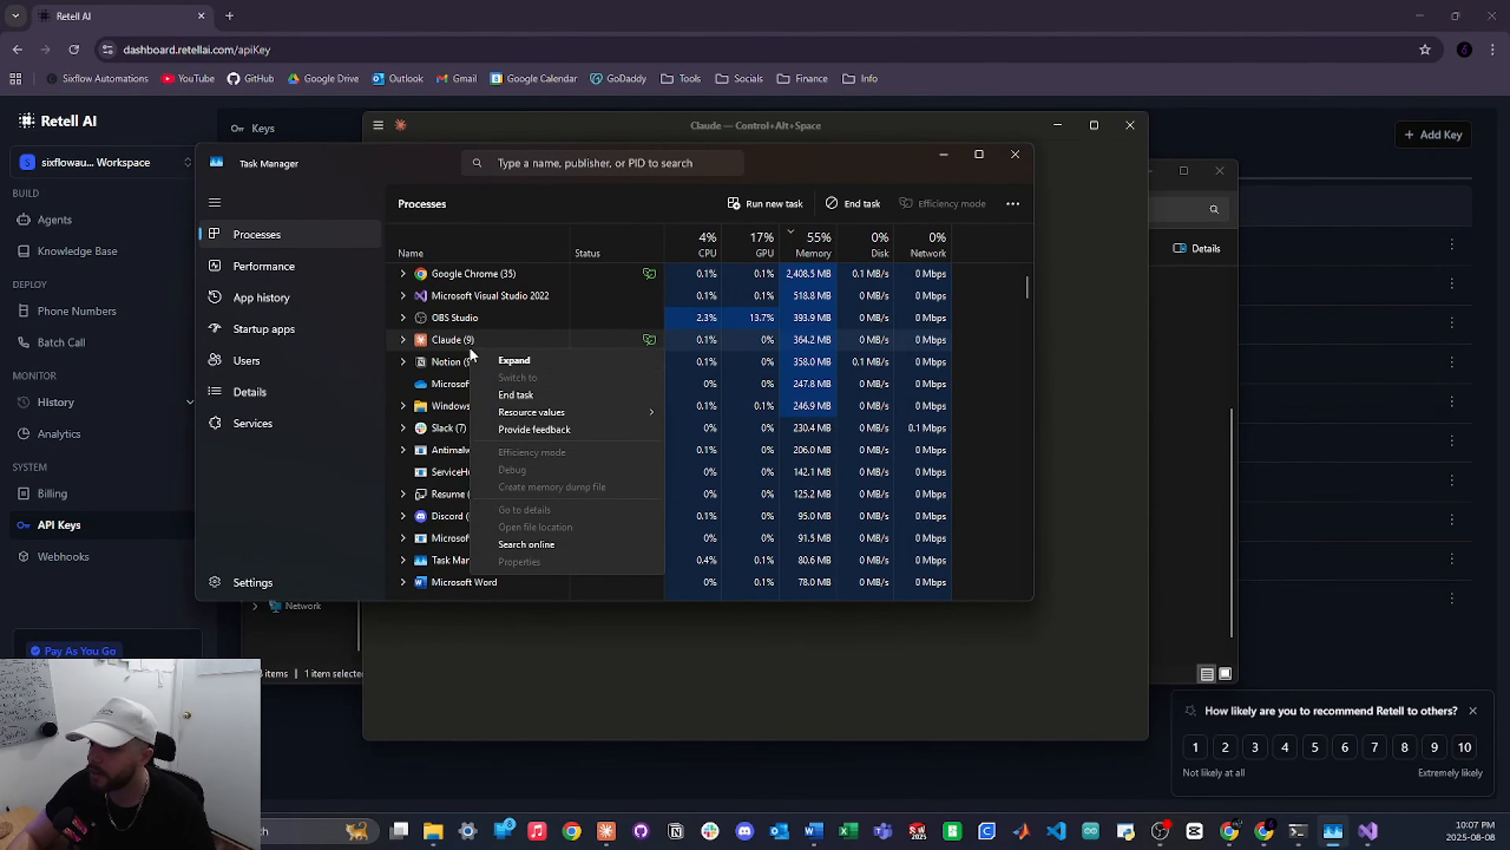
click(513, 394)
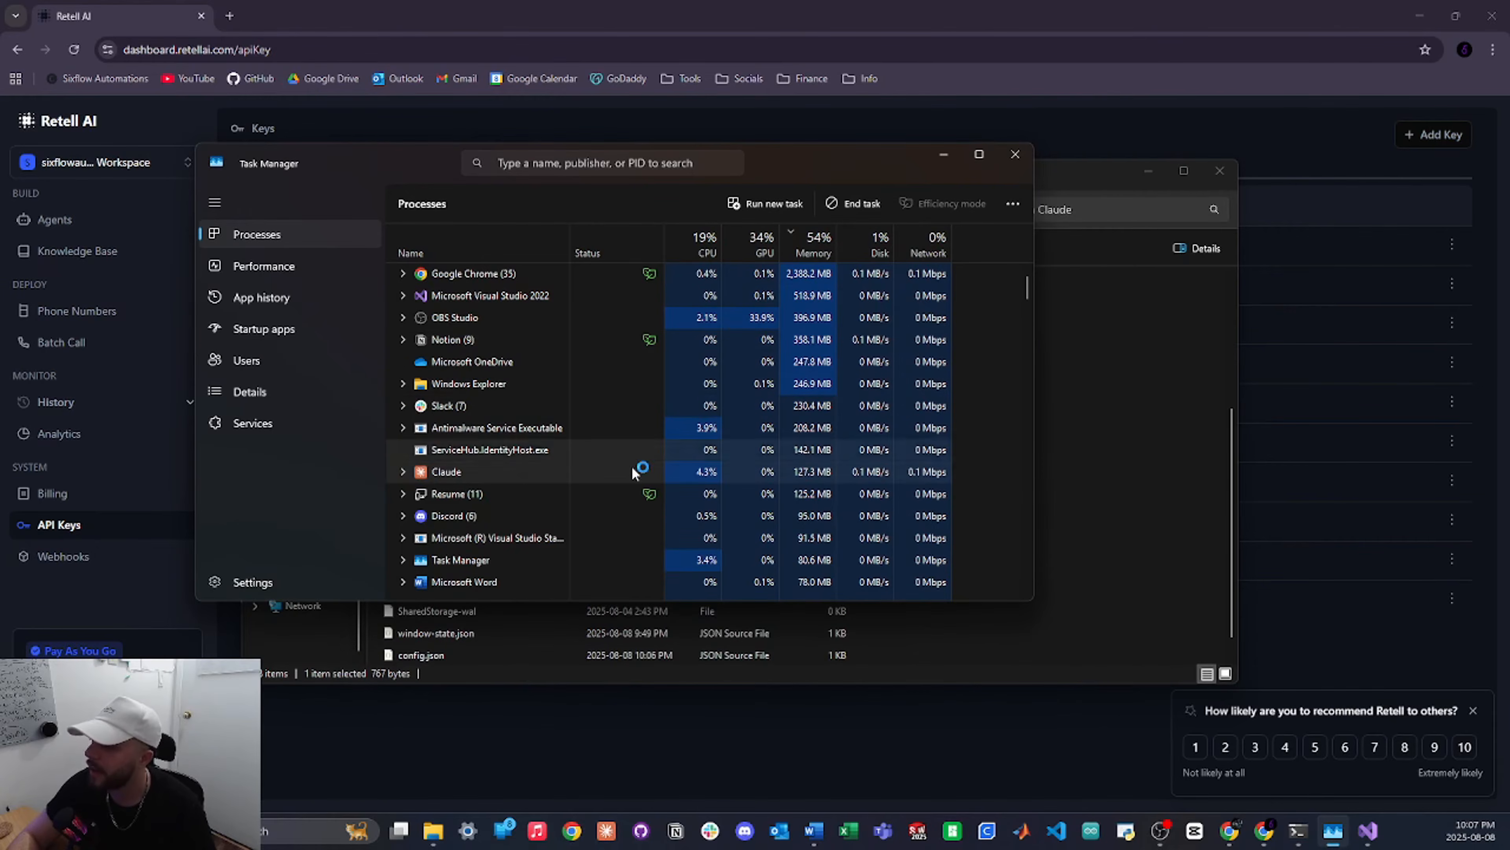
click(607, 830)
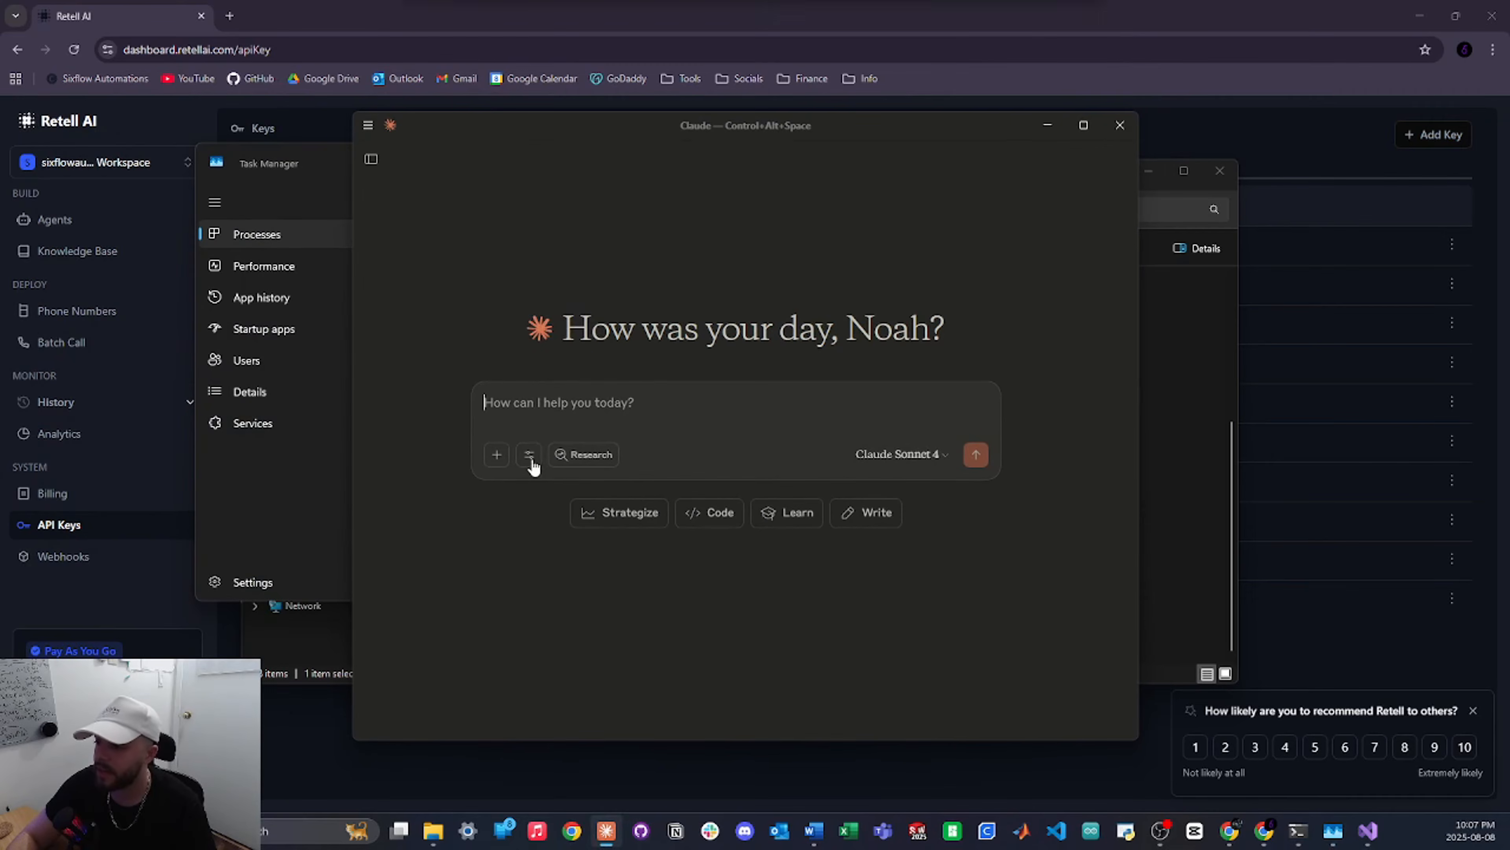
Confirm the n8n-mcp and retellai-mcp-server connectors both list their tools
click(529, 455)
scroll(596, 630, down, 2)
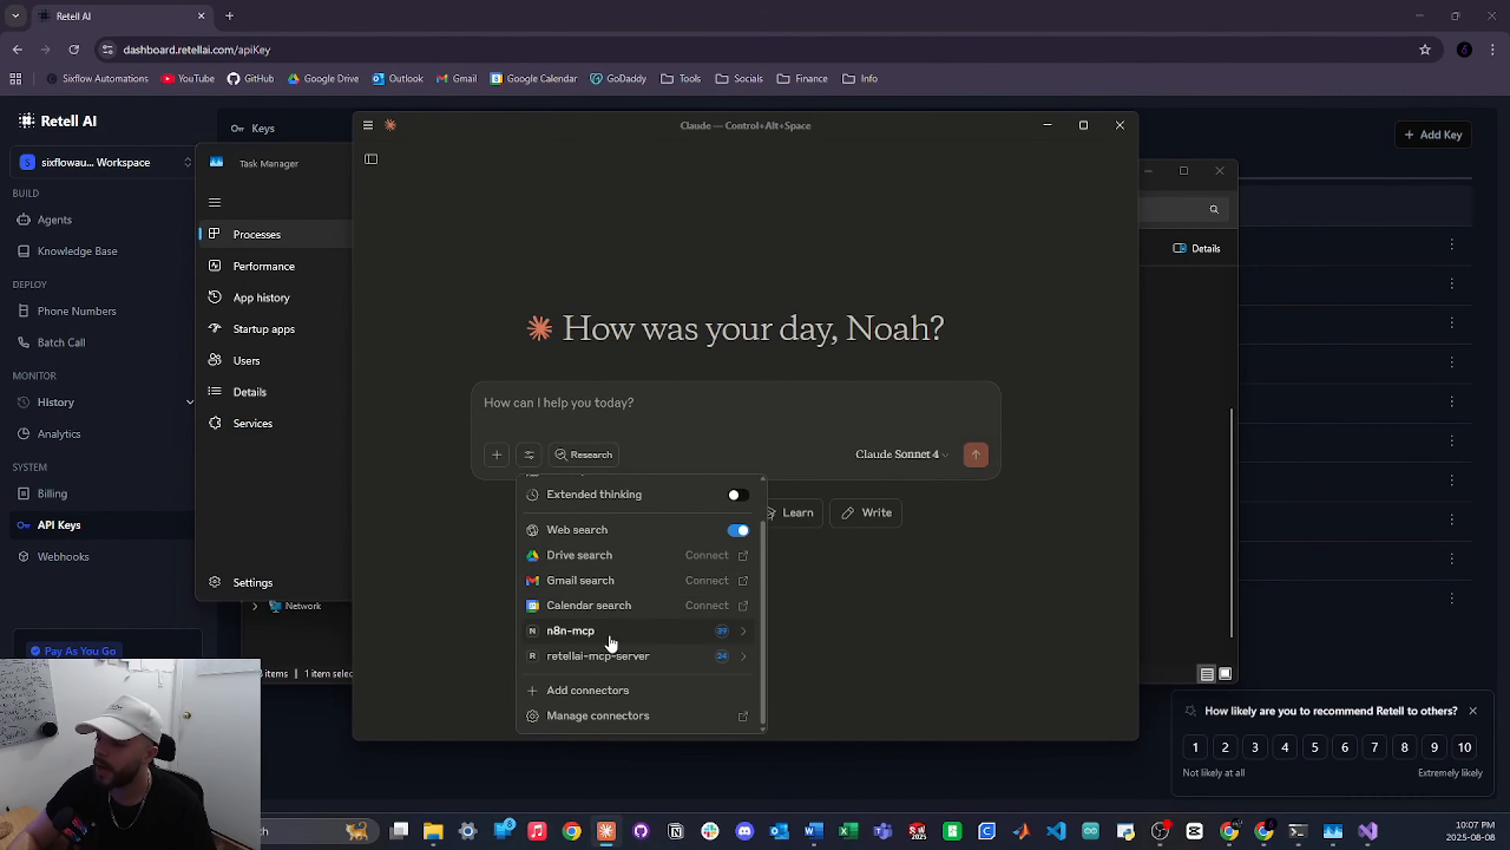
click(612, 642)
click(531, 493)
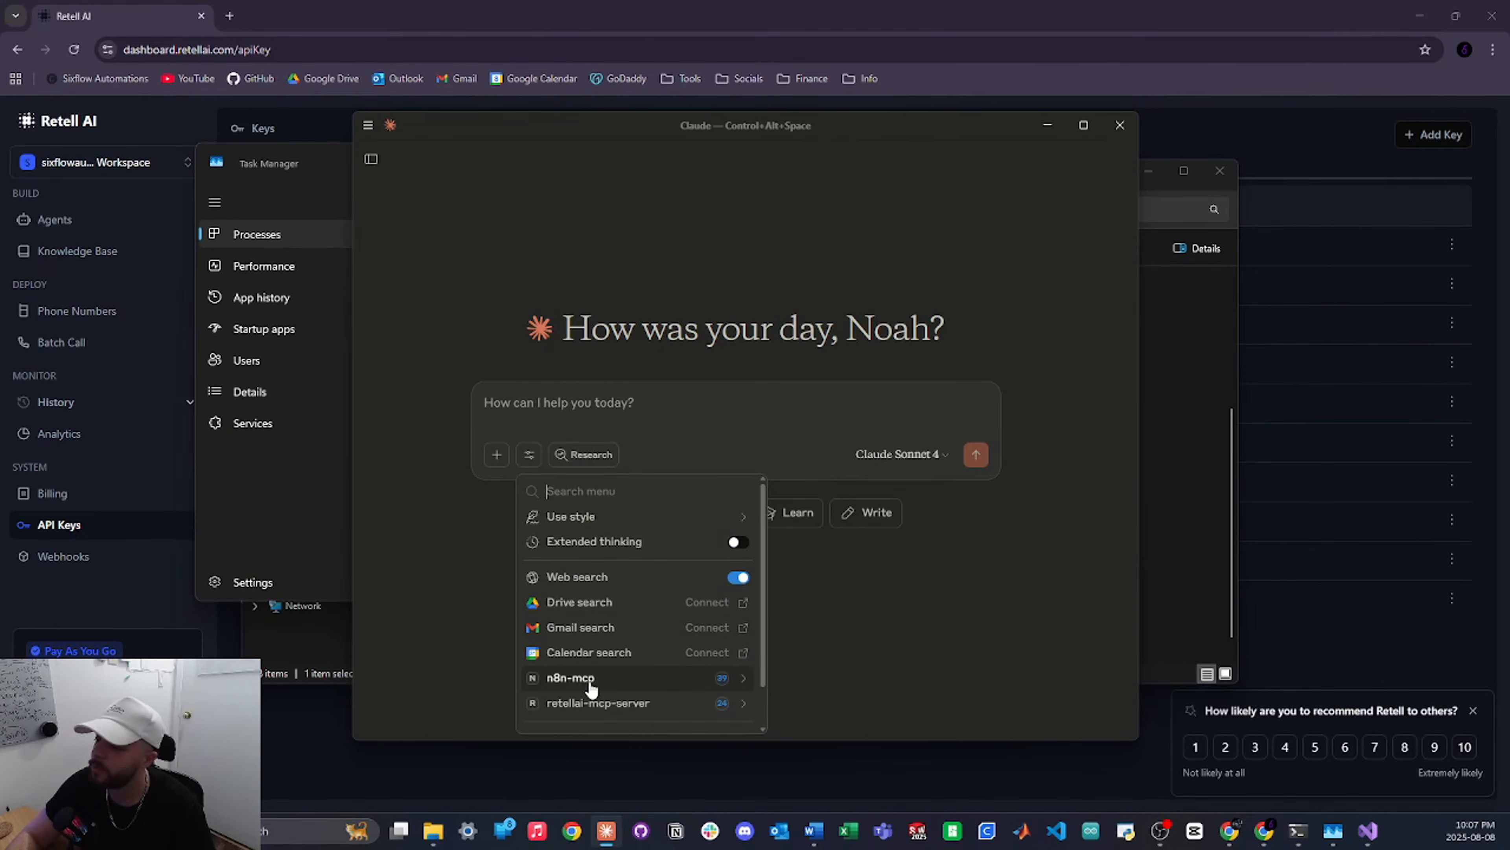
click(595, 703)
scroll(640, 641, down, 5)
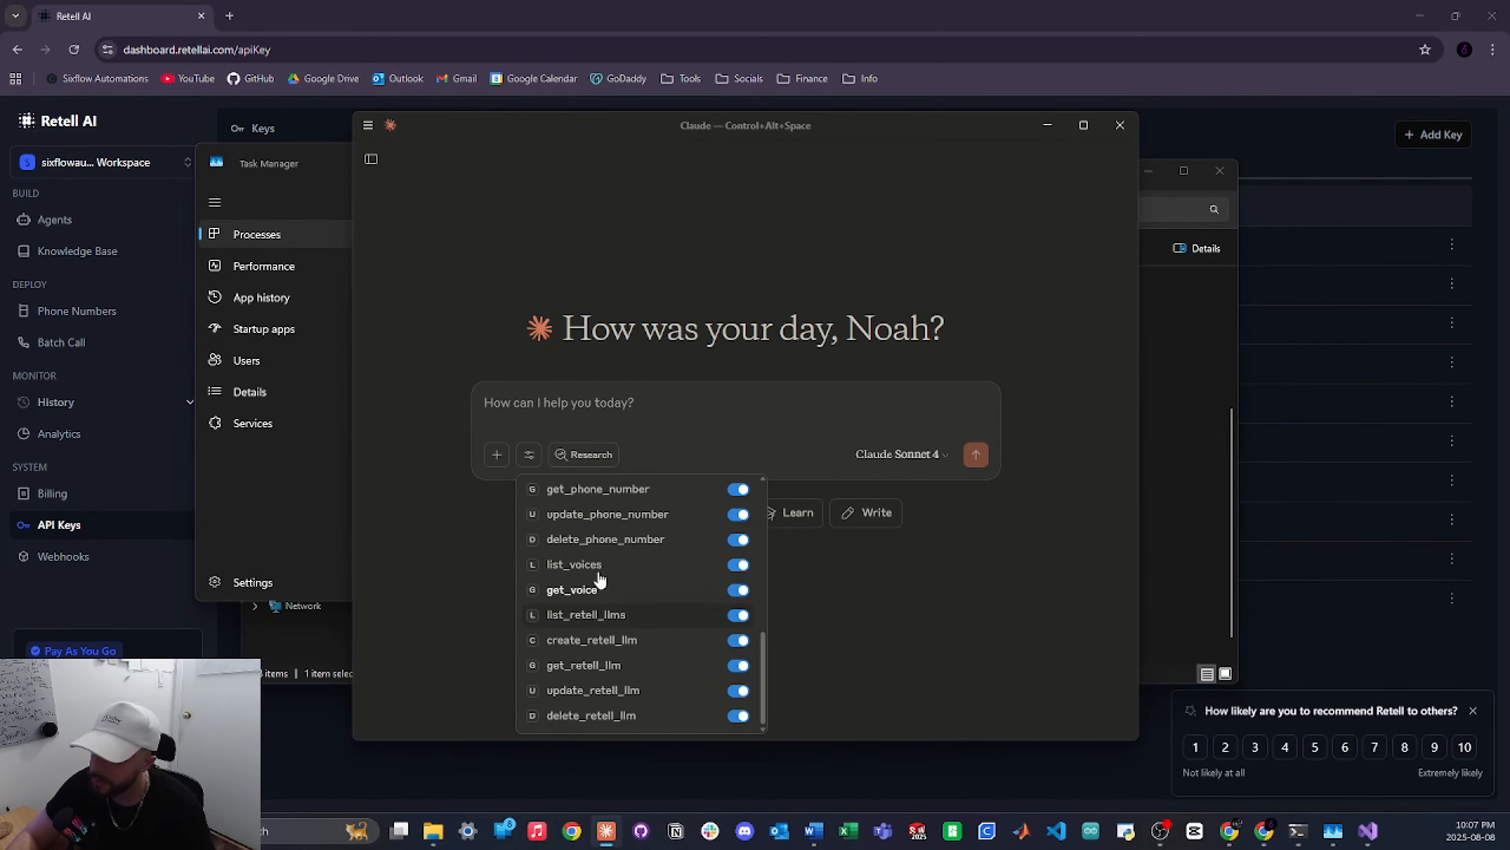
scroll(599, 581, up, 10)
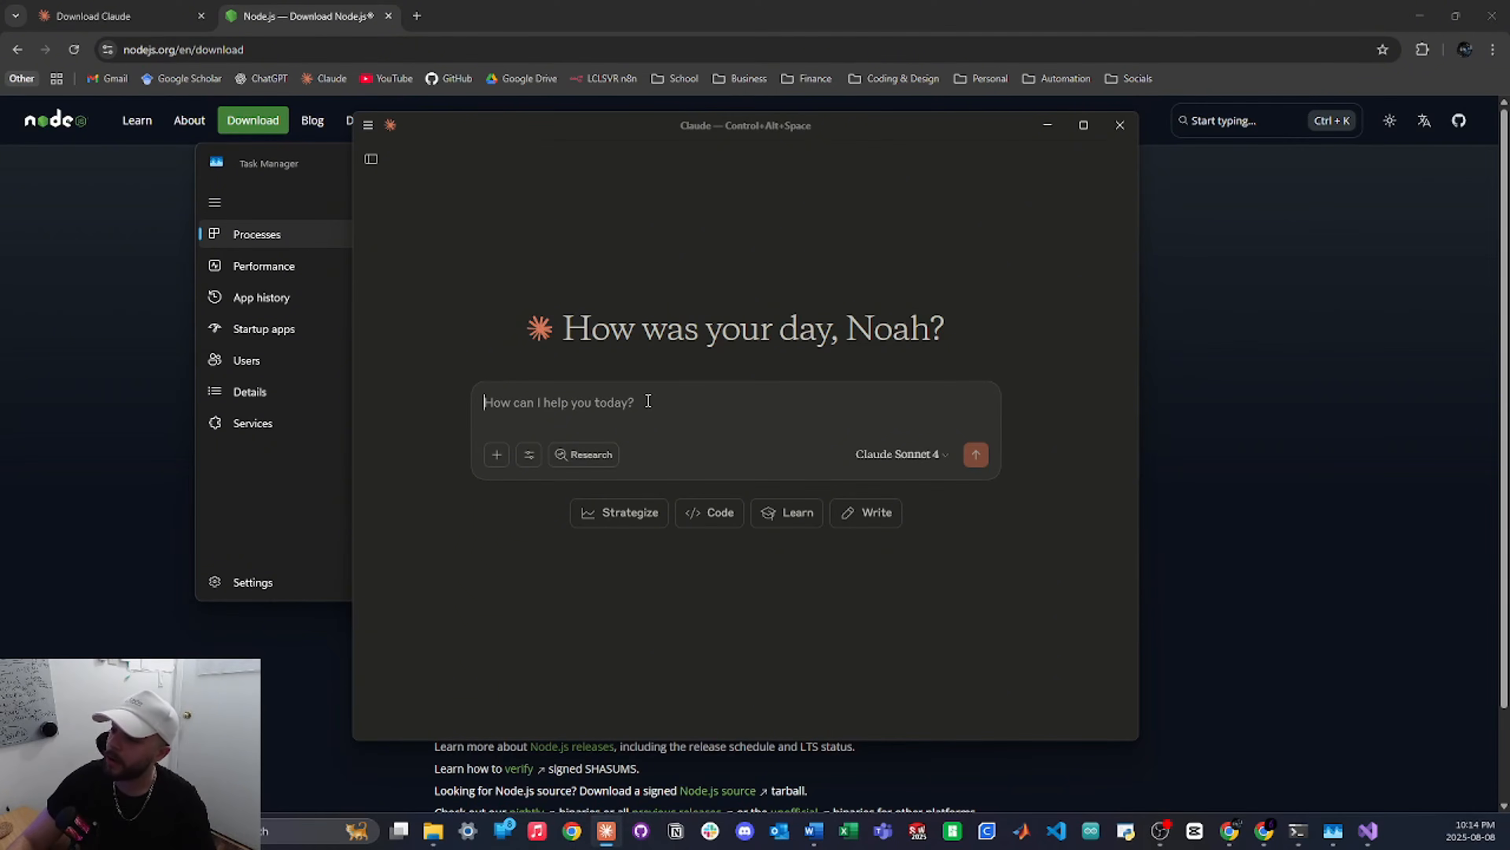
Ask Claude to build a meeting-booking roofing company voice agent in Retell AI, then review its reply
text(go into my rete)
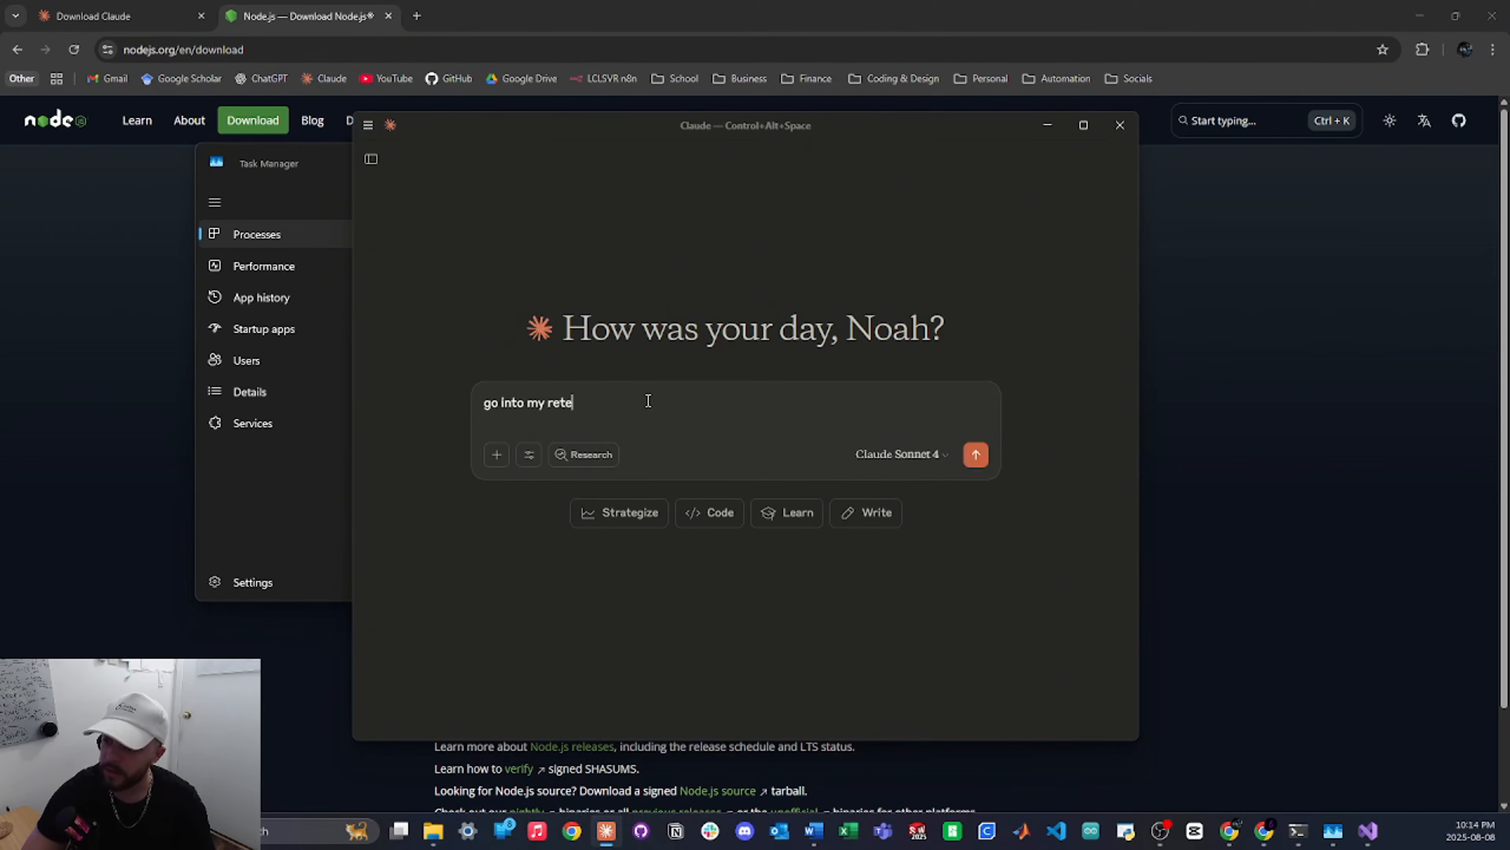
text(ll ai account and build me a )
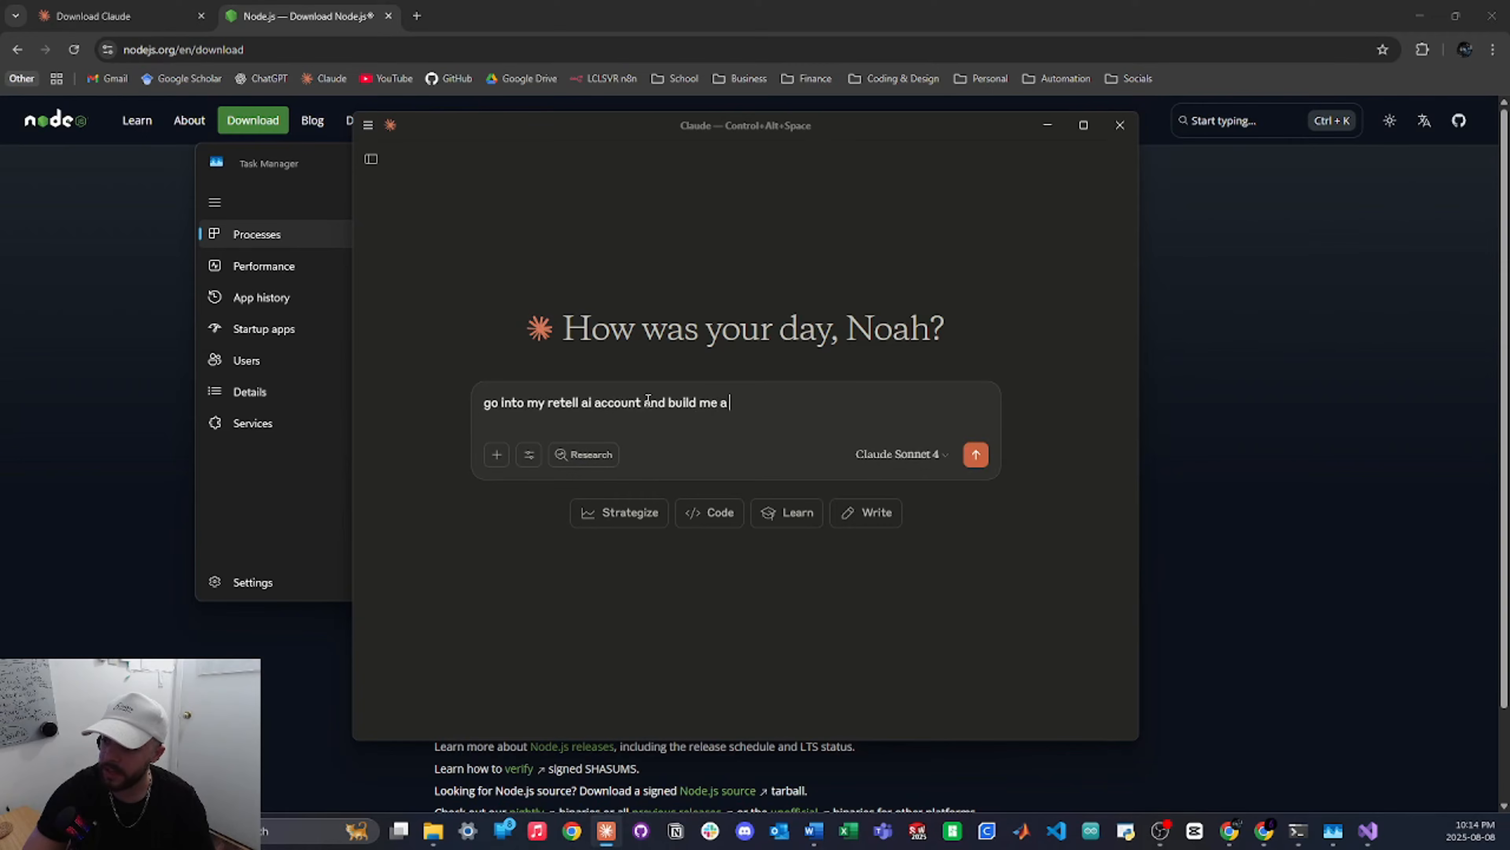
text(voice agent for a roofing)
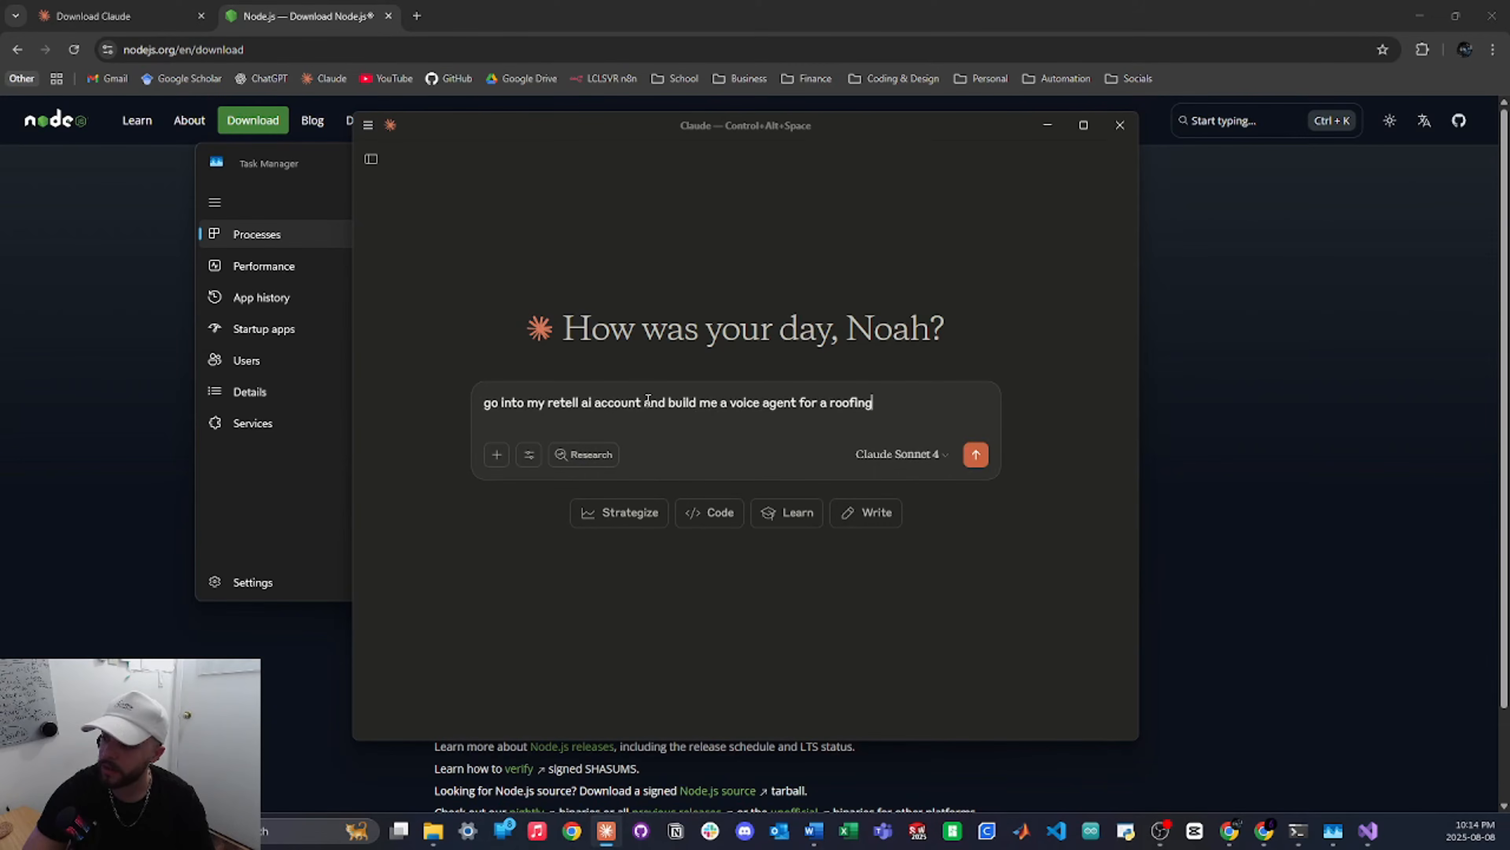
text( company that can book meetings)
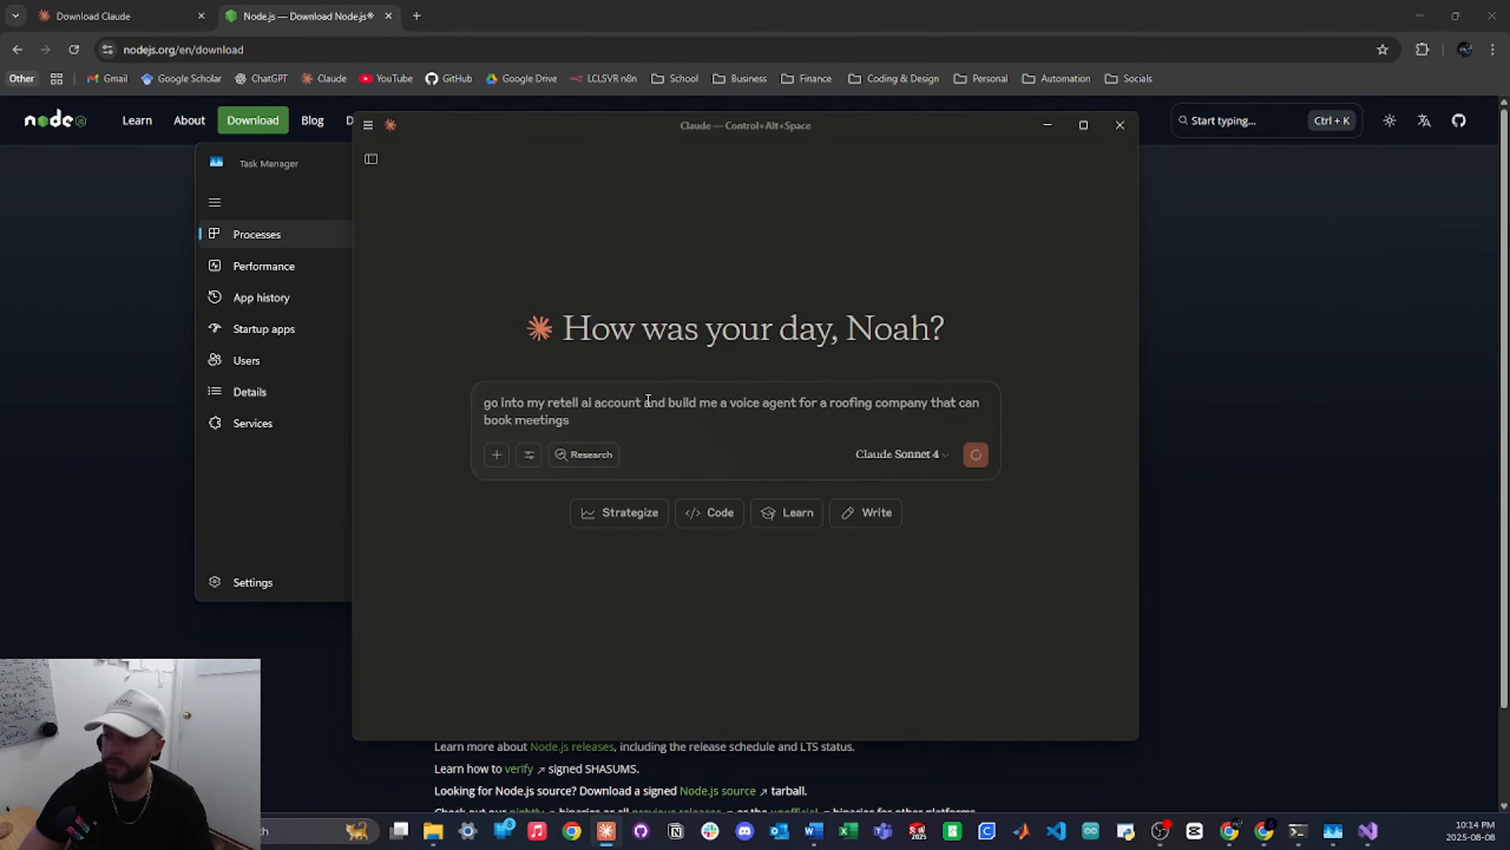
key(Return)
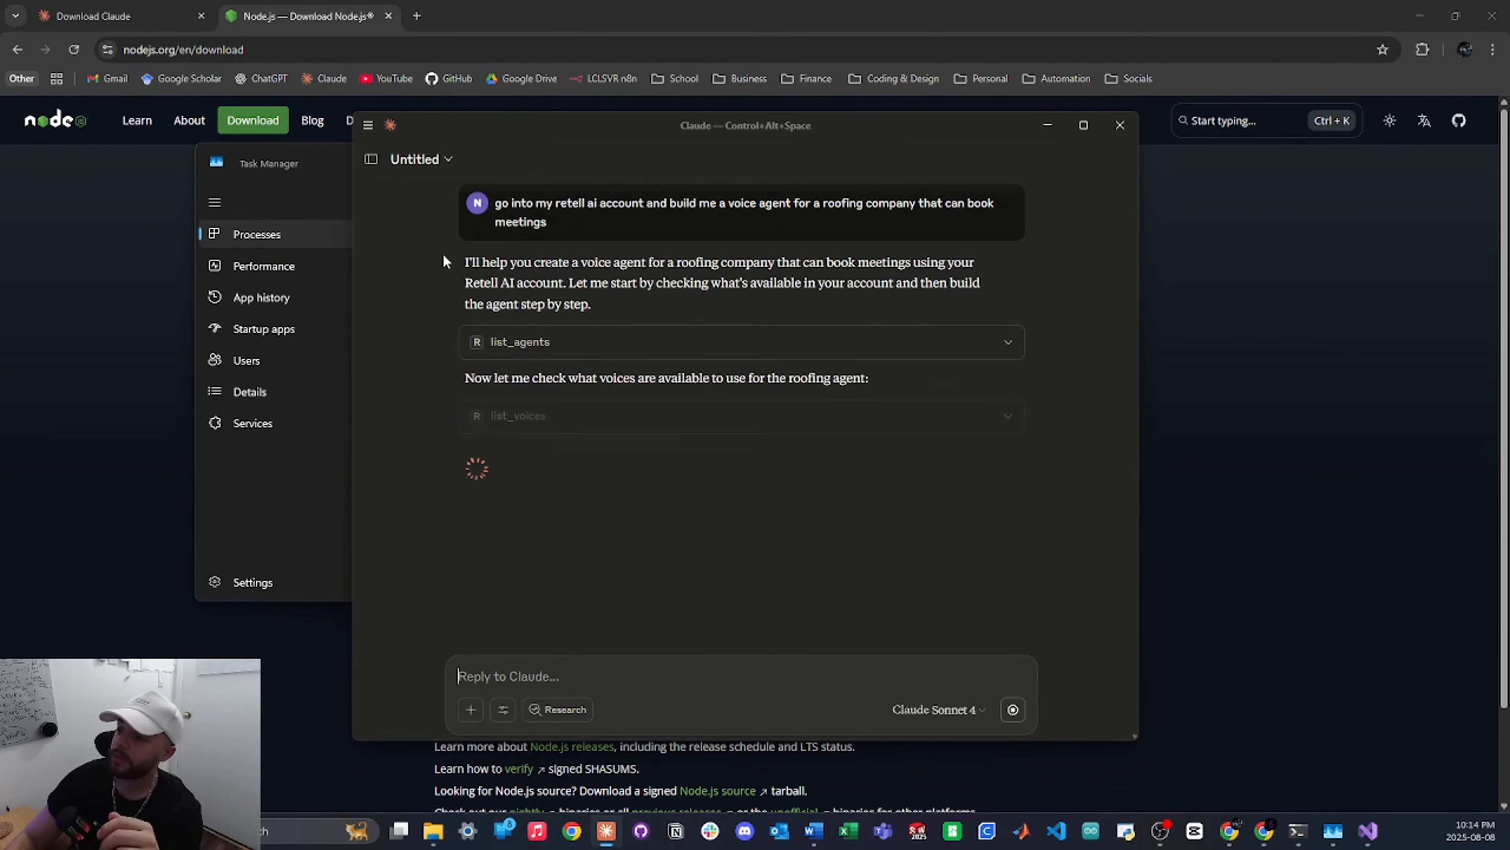
drag(443, 257, 572, 260)
click(572, 260)
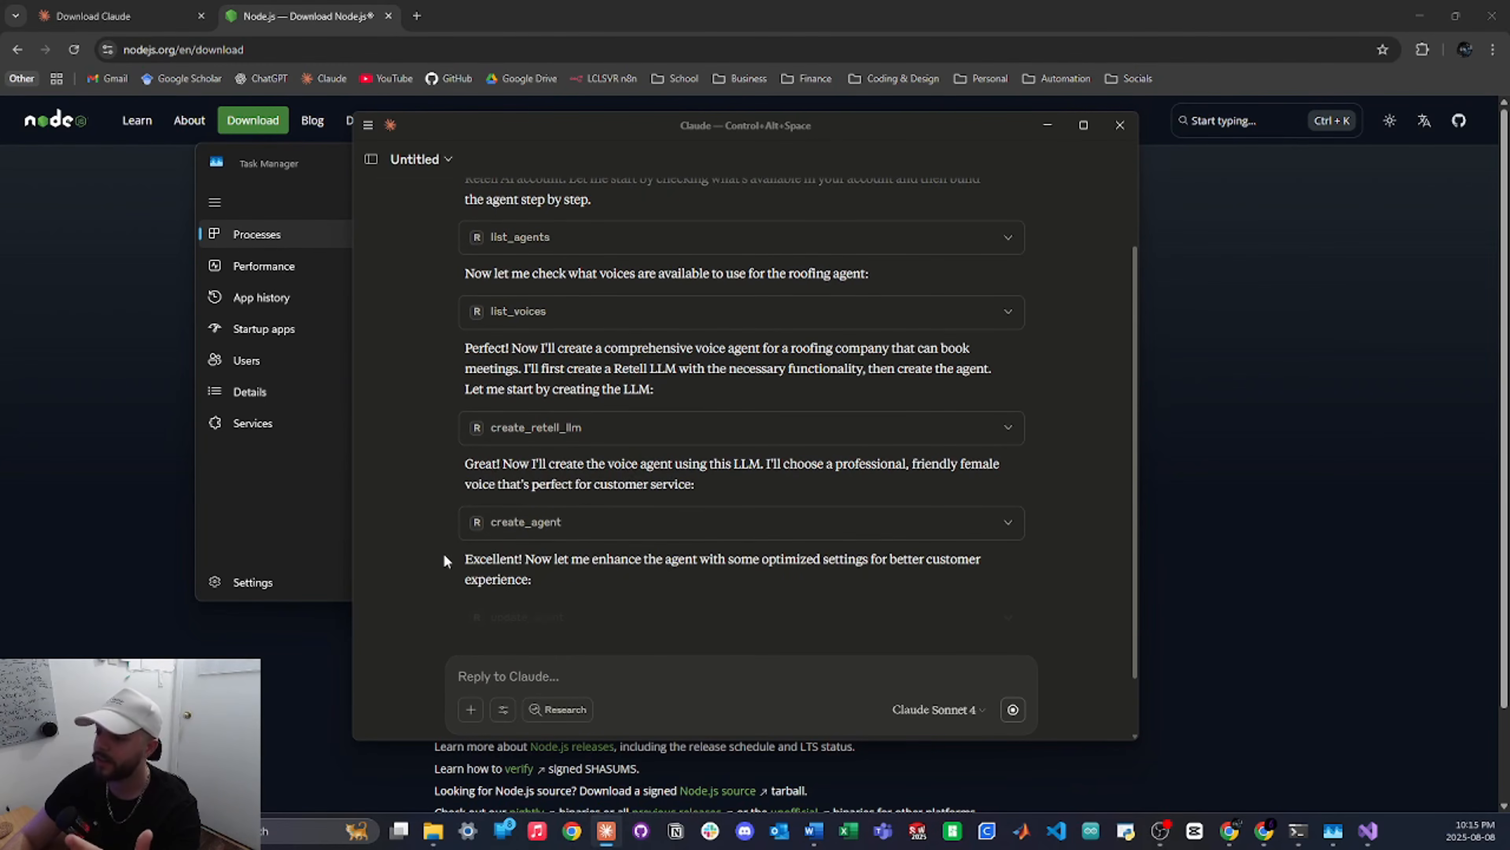
drag(463, 559, 860, 560)
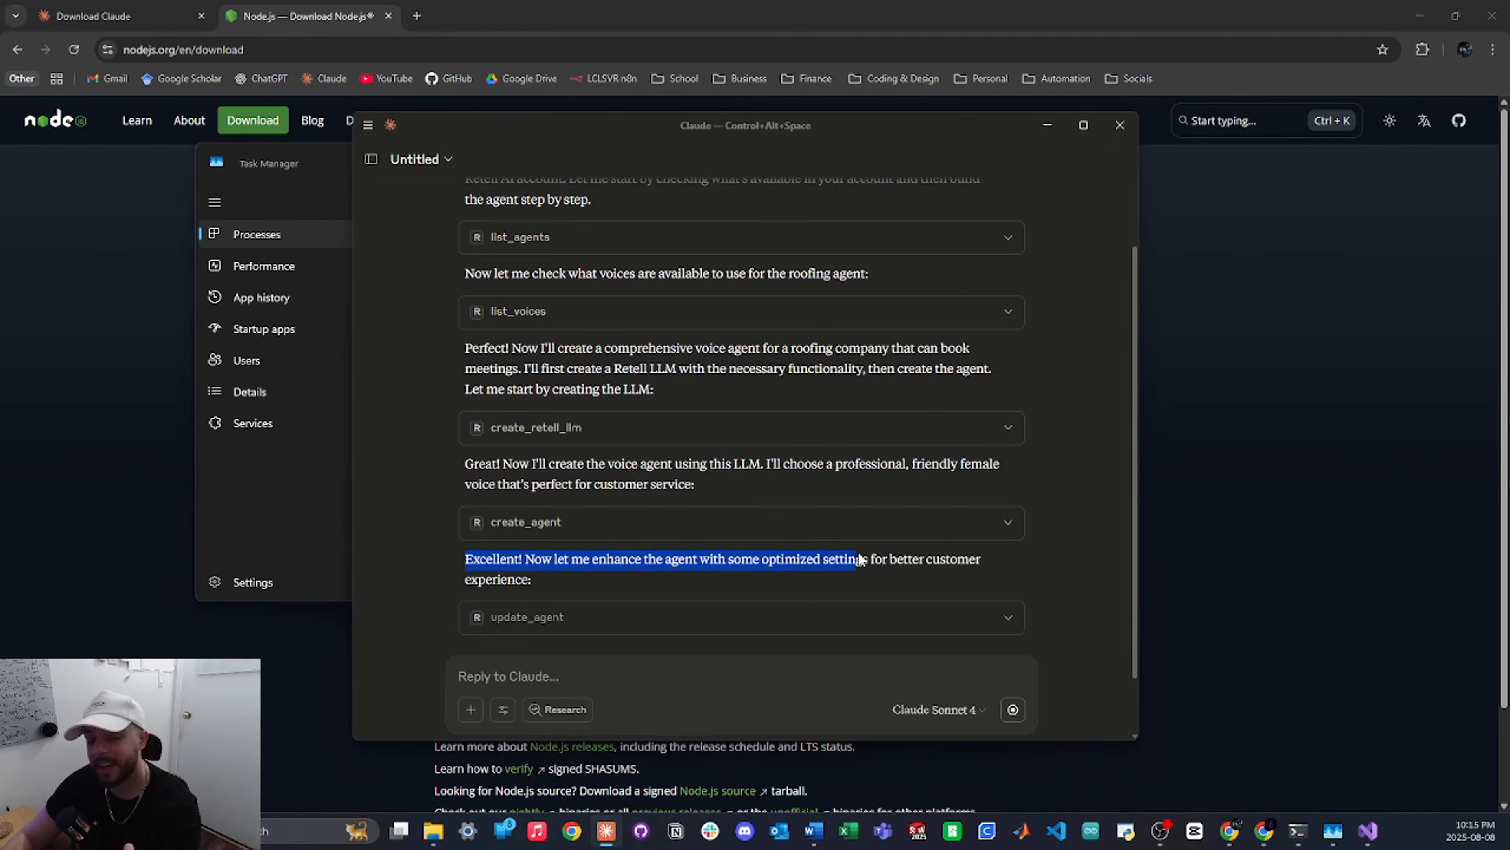
click(664, 566)
scroll(663, 565, down, 2)
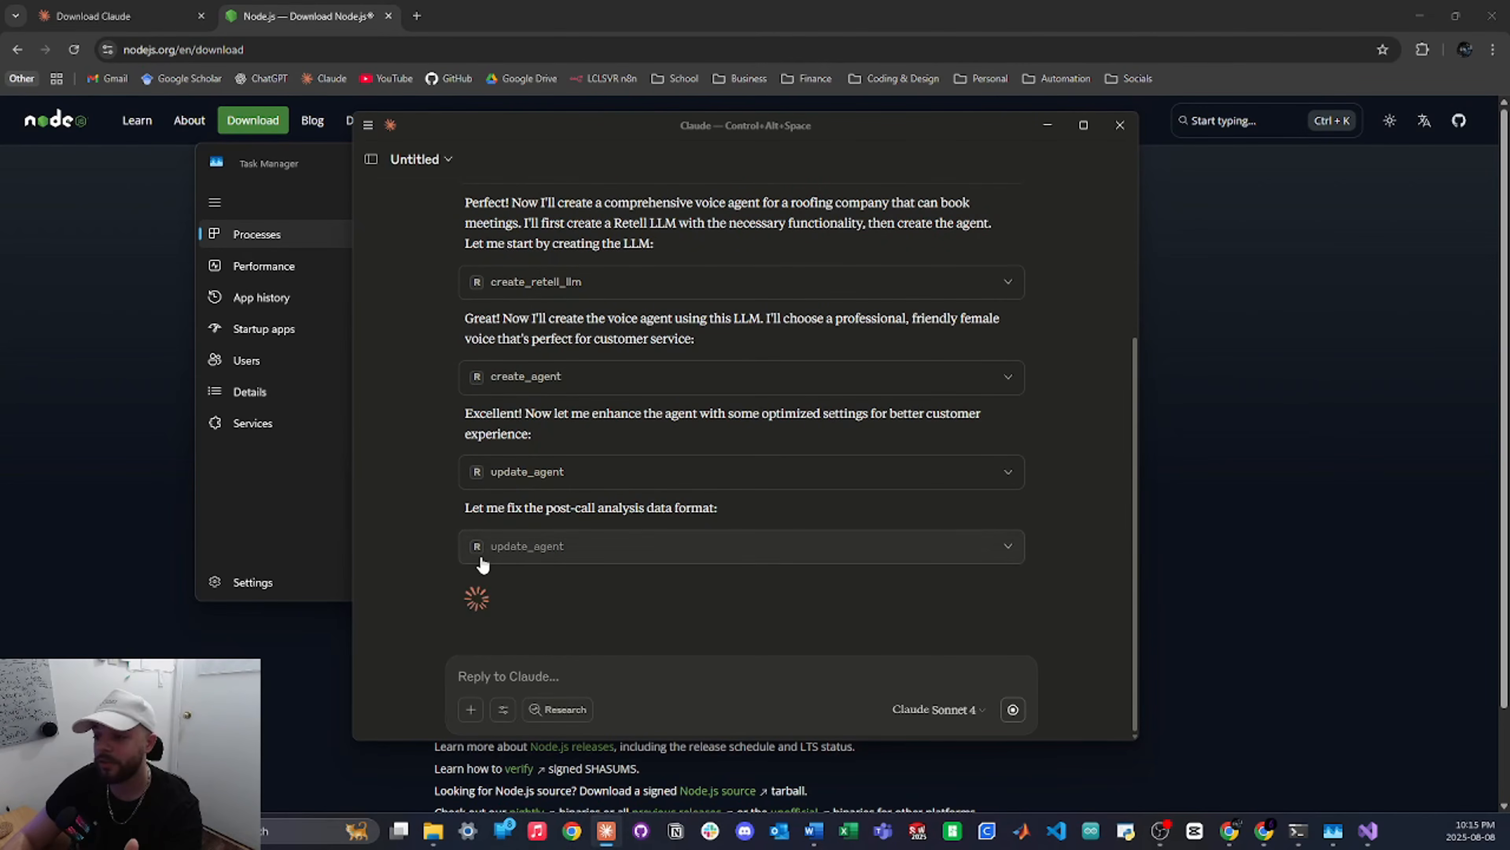
Expand the update_agent Request JSON and scroll to the Elite Roofing Solutions agent-ready summary
click(516, 542)
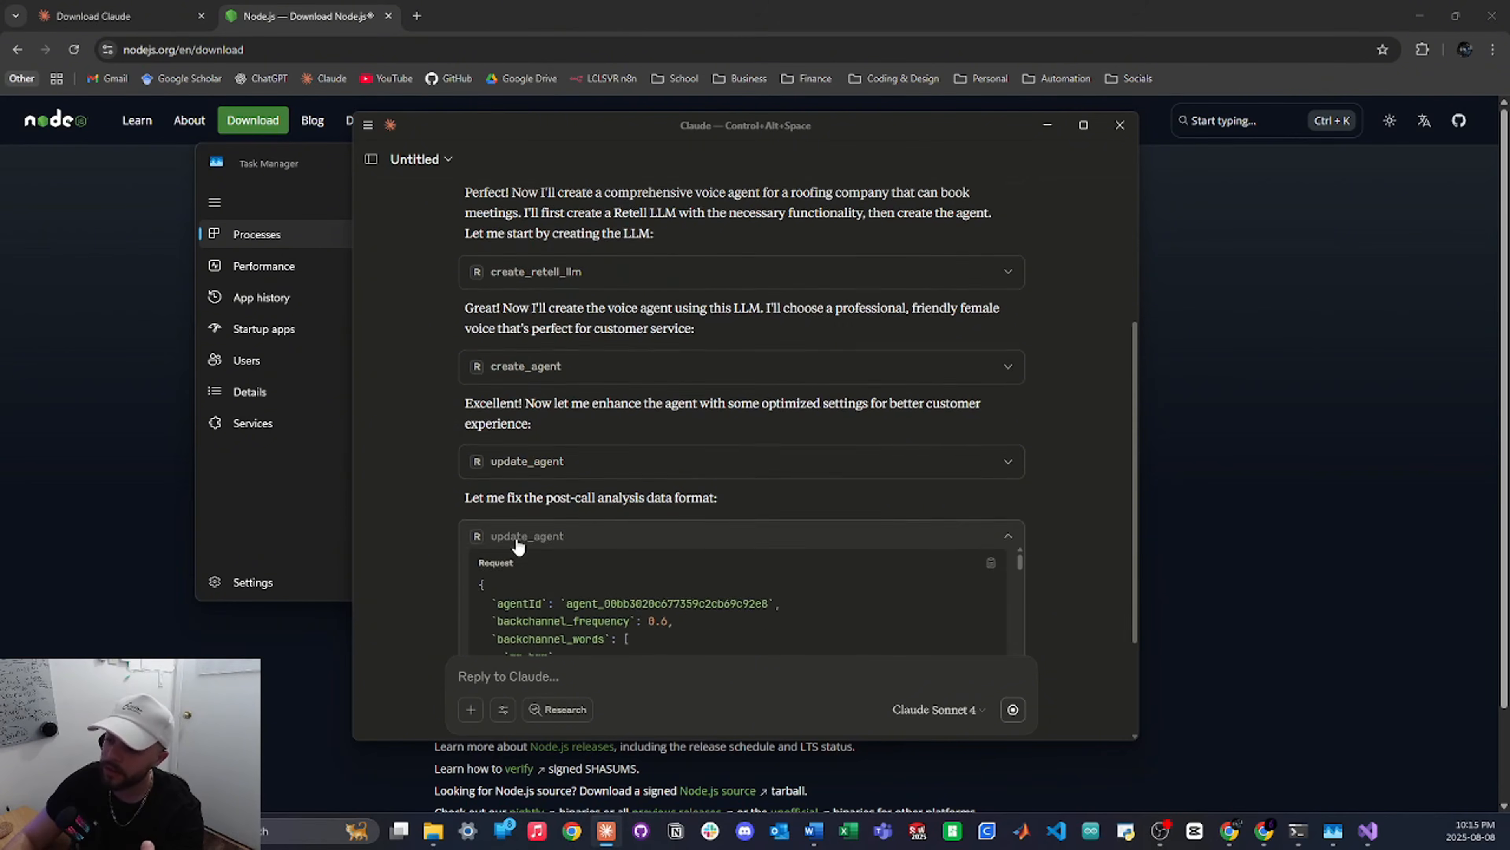
scroll(626, 430, down, 2)
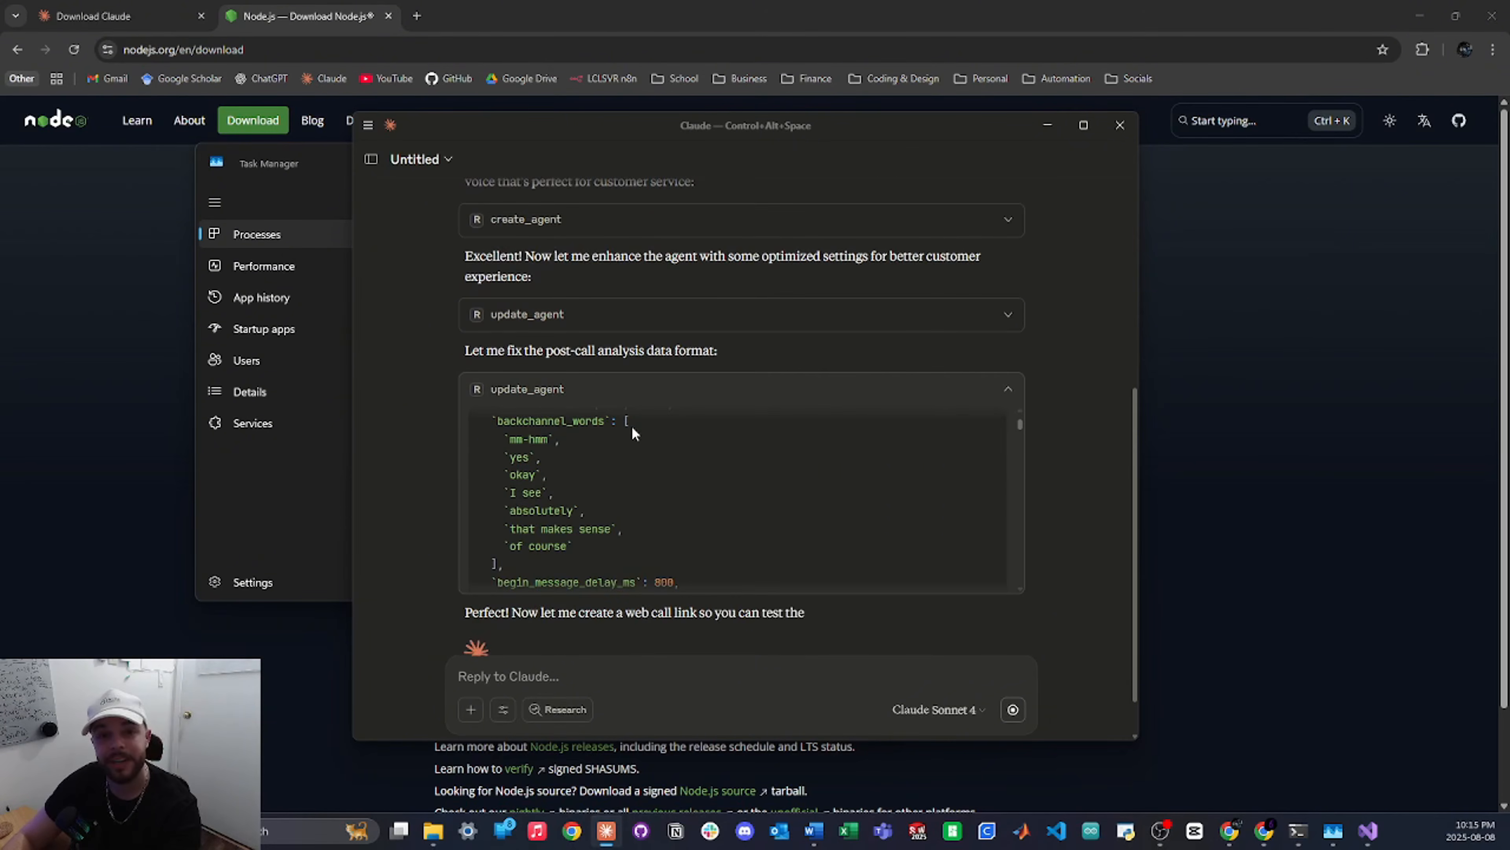
scroll(632, 425, down, 2)
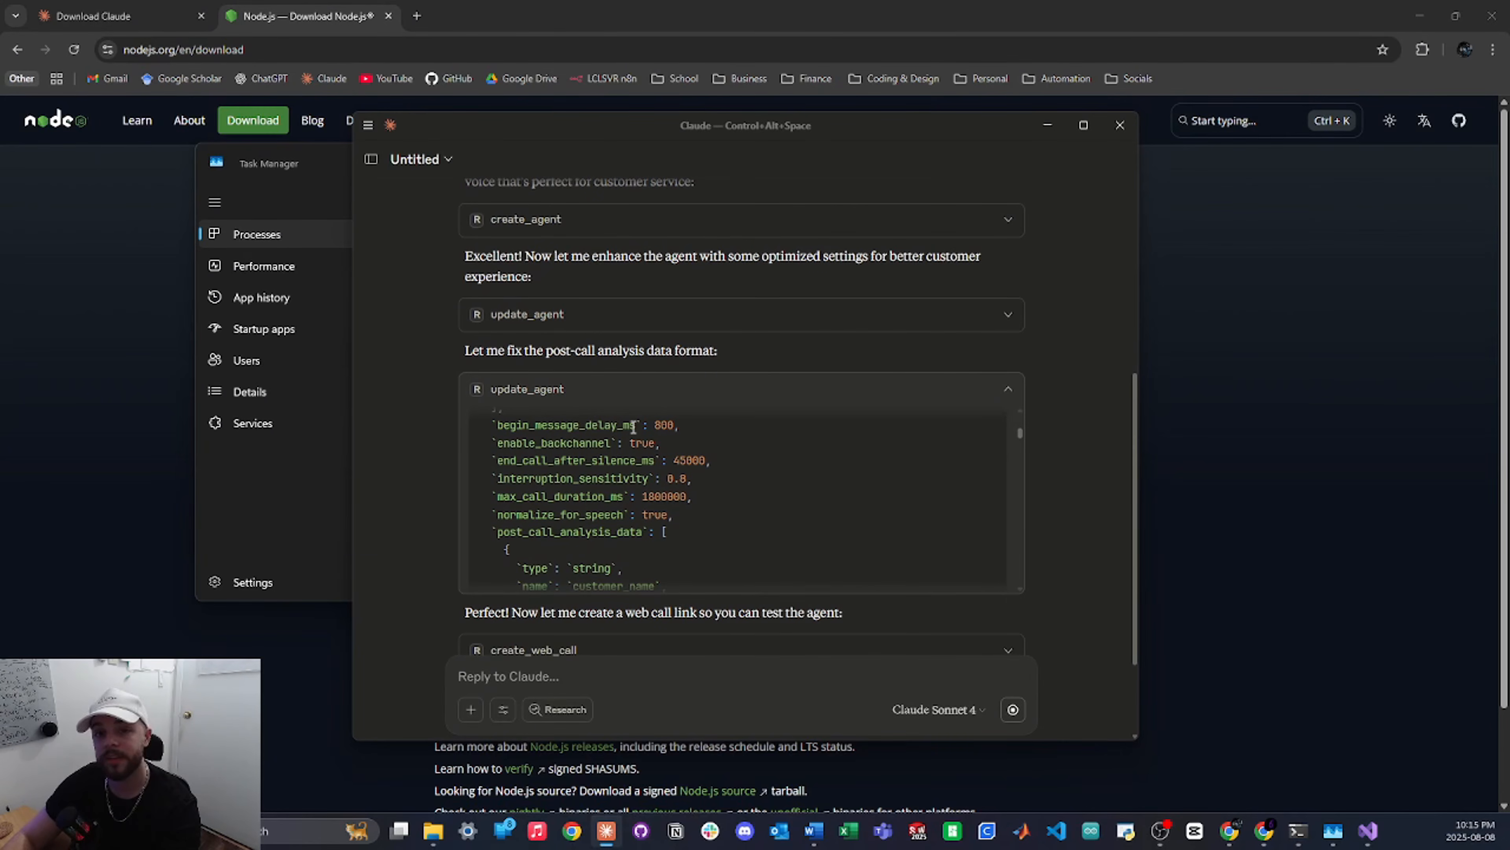
scroll(633, 427, down, 1)
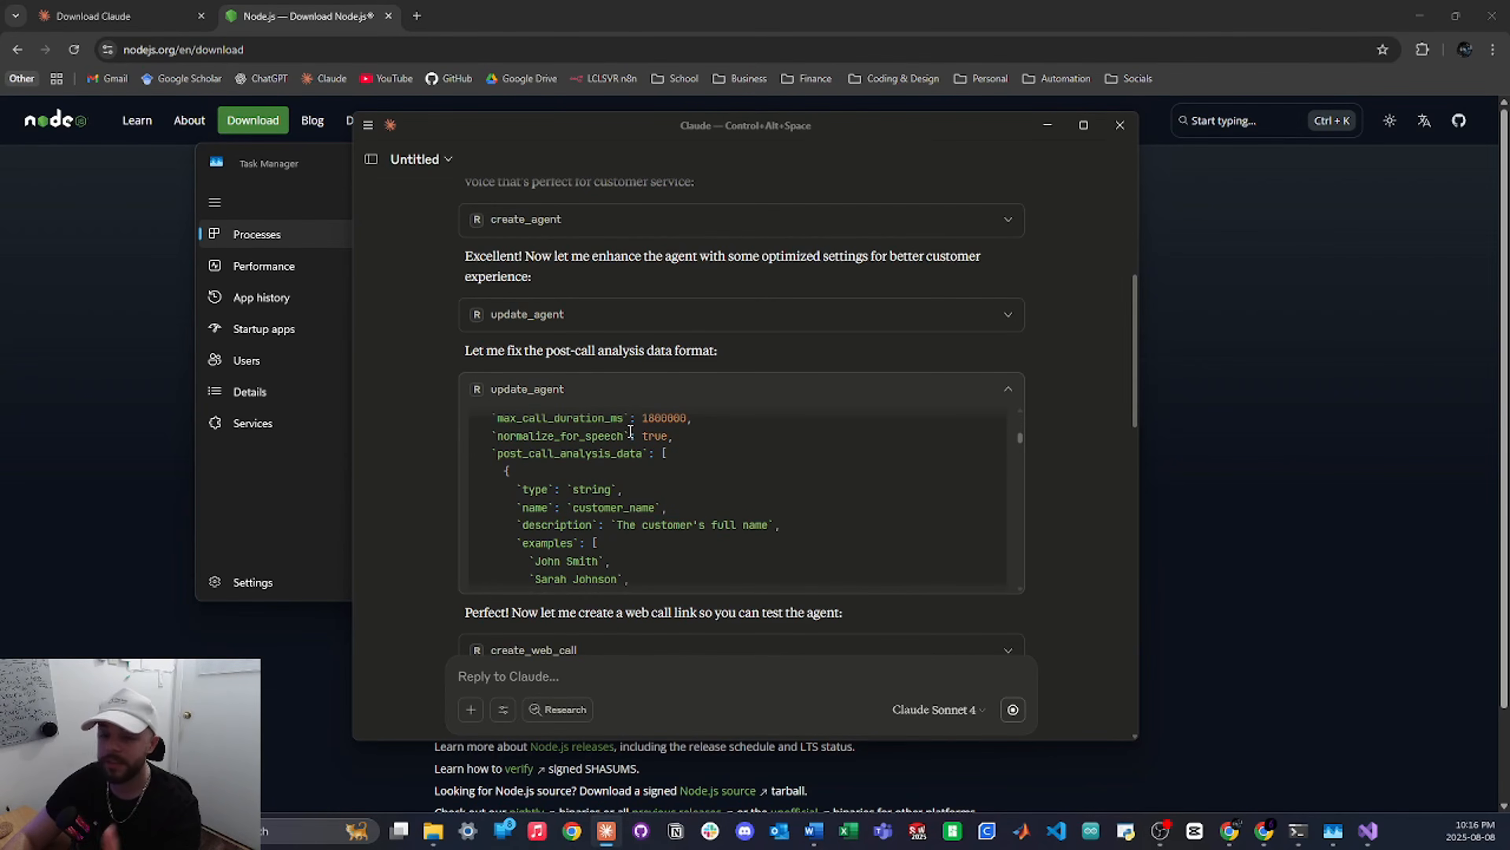
scroll(396, 454, down, 4)
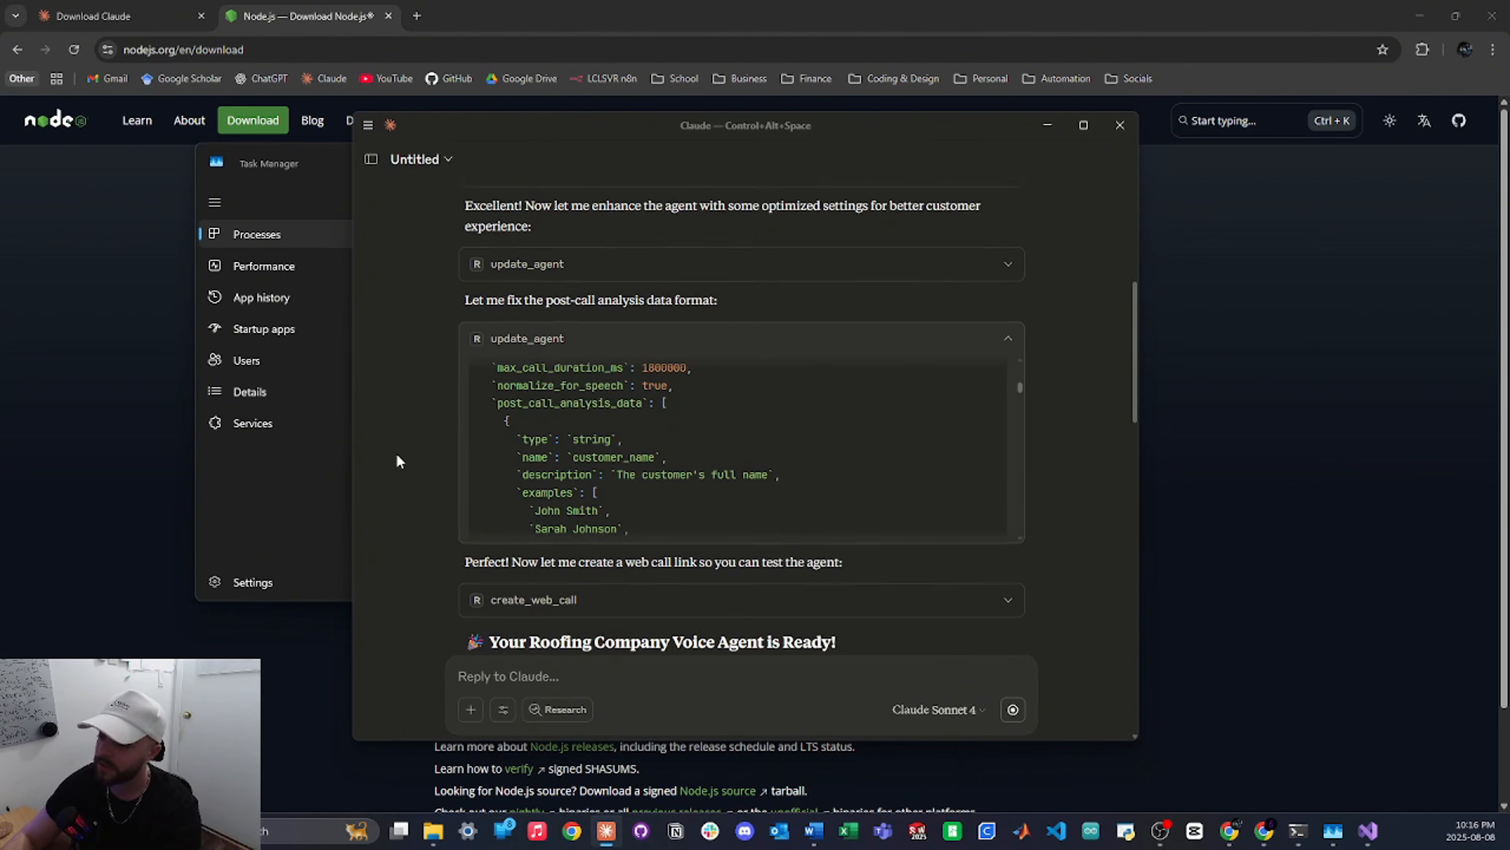
scroll(398, 453, down, 3)
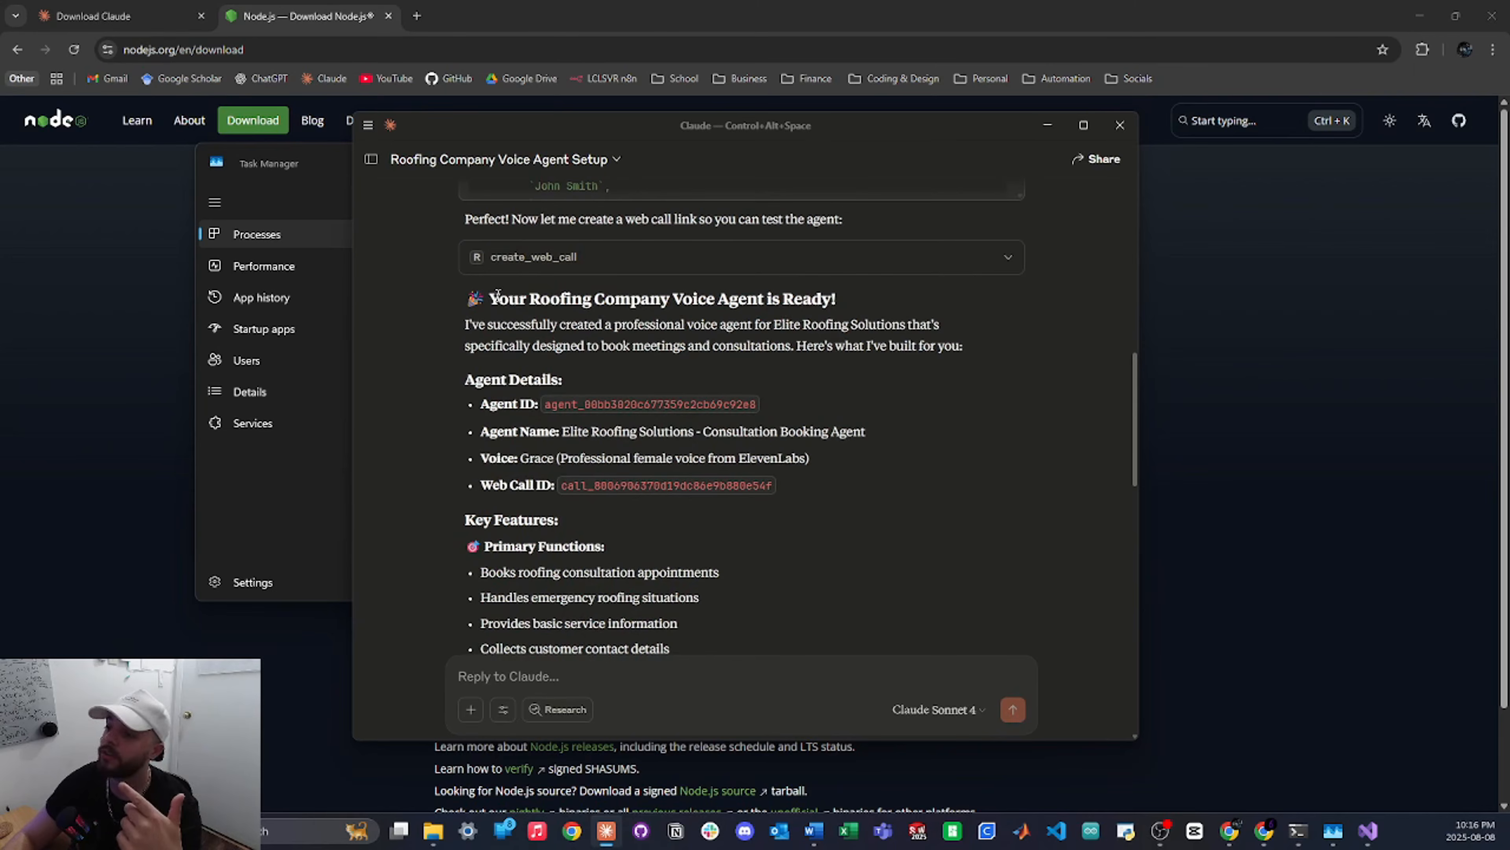
Read the agent-ready heading, new agent ID and features, then switch to the Retell AI dashboard
drag(491, 301, 801, 303)
drag(545, 404, 773, 404)
drag(568, 485, 694, 485)
scroll(595, 470, down, 3)
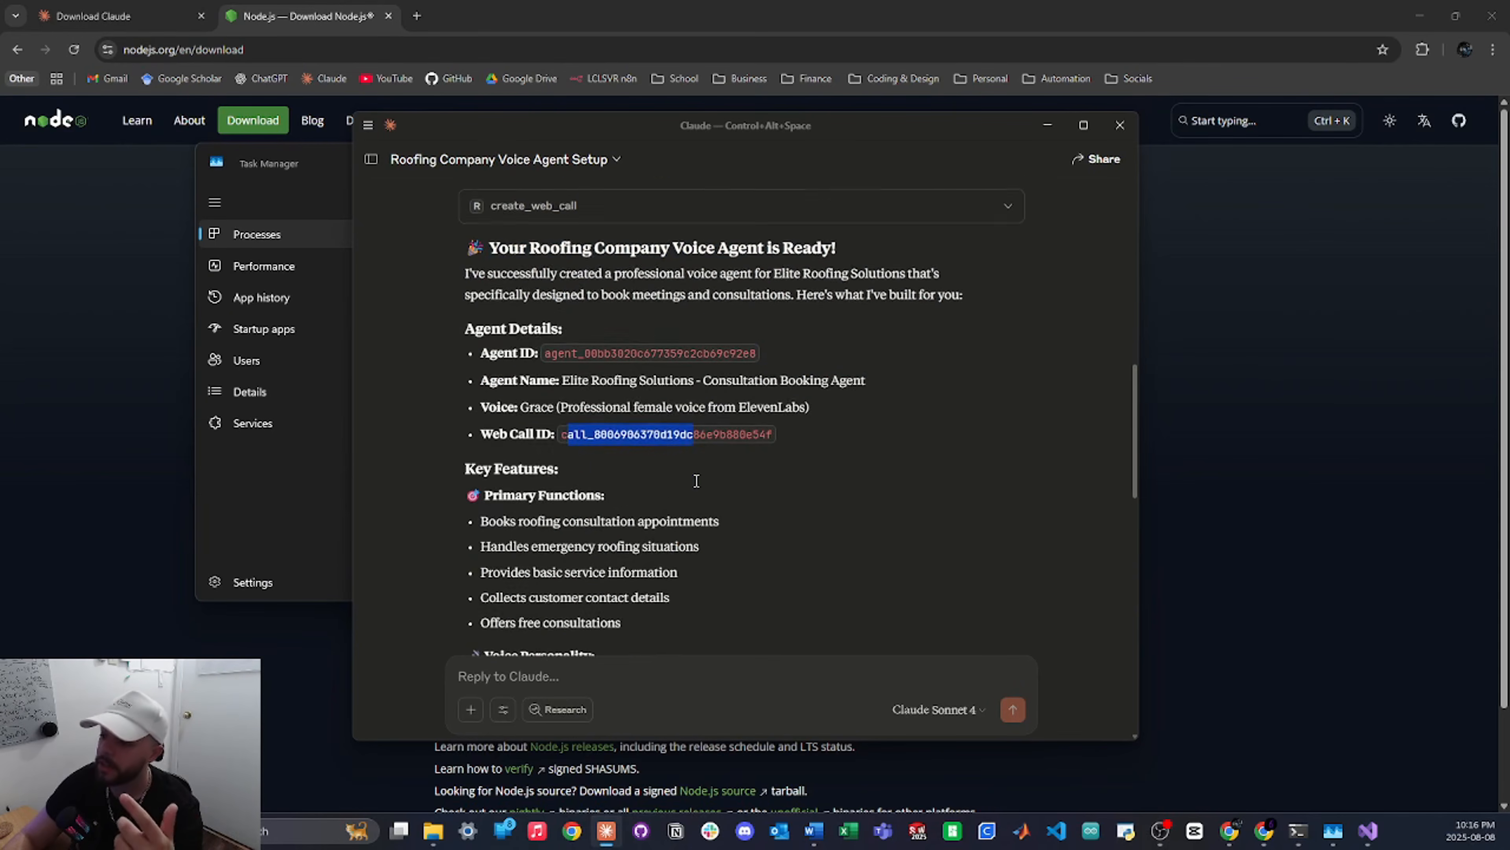
scroll(841, 499, down, 3)
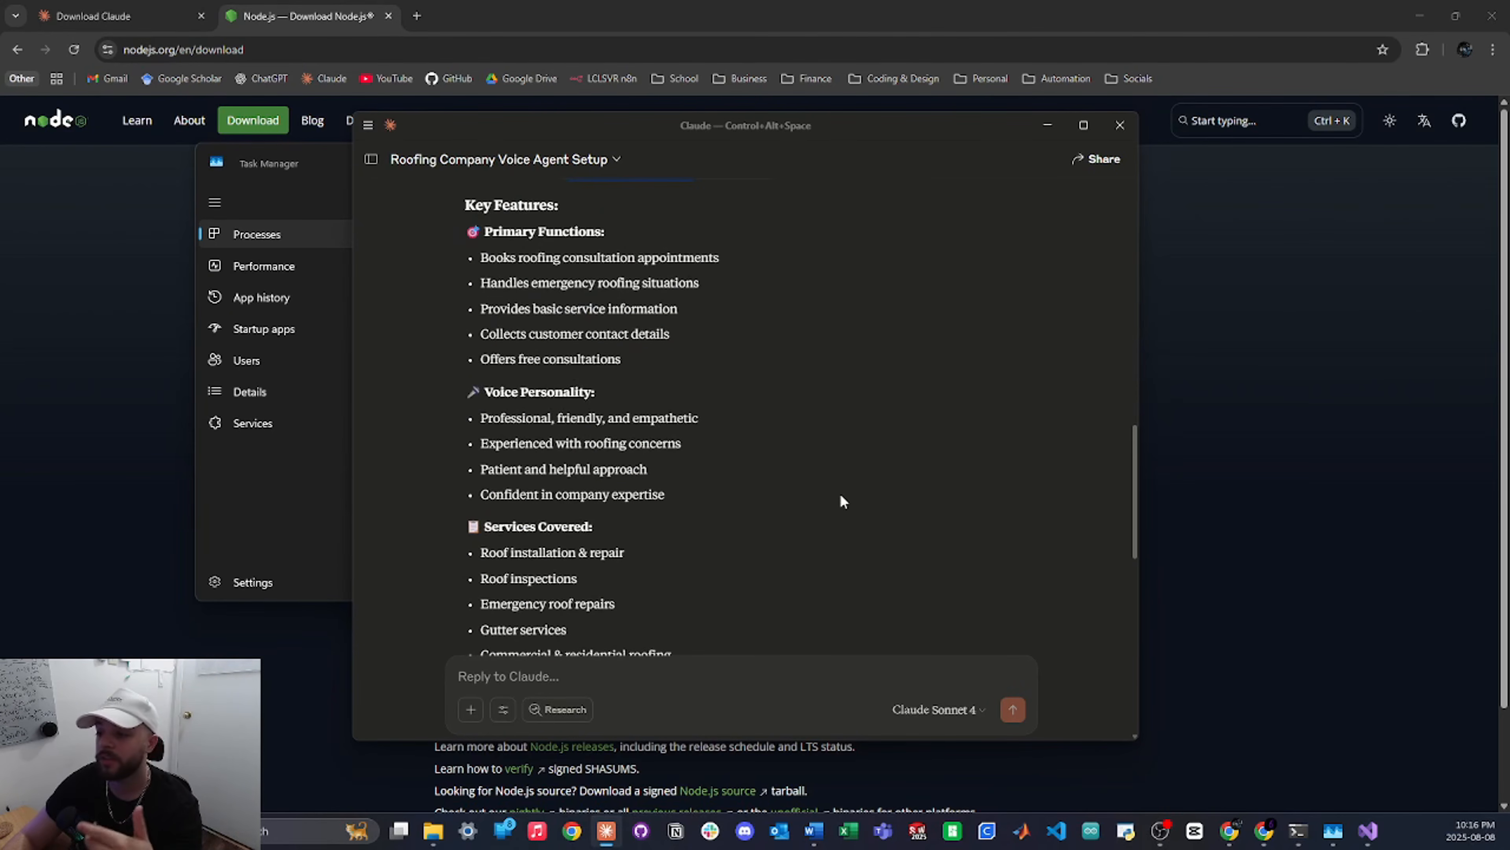
scroll(841, 498, down, 3)
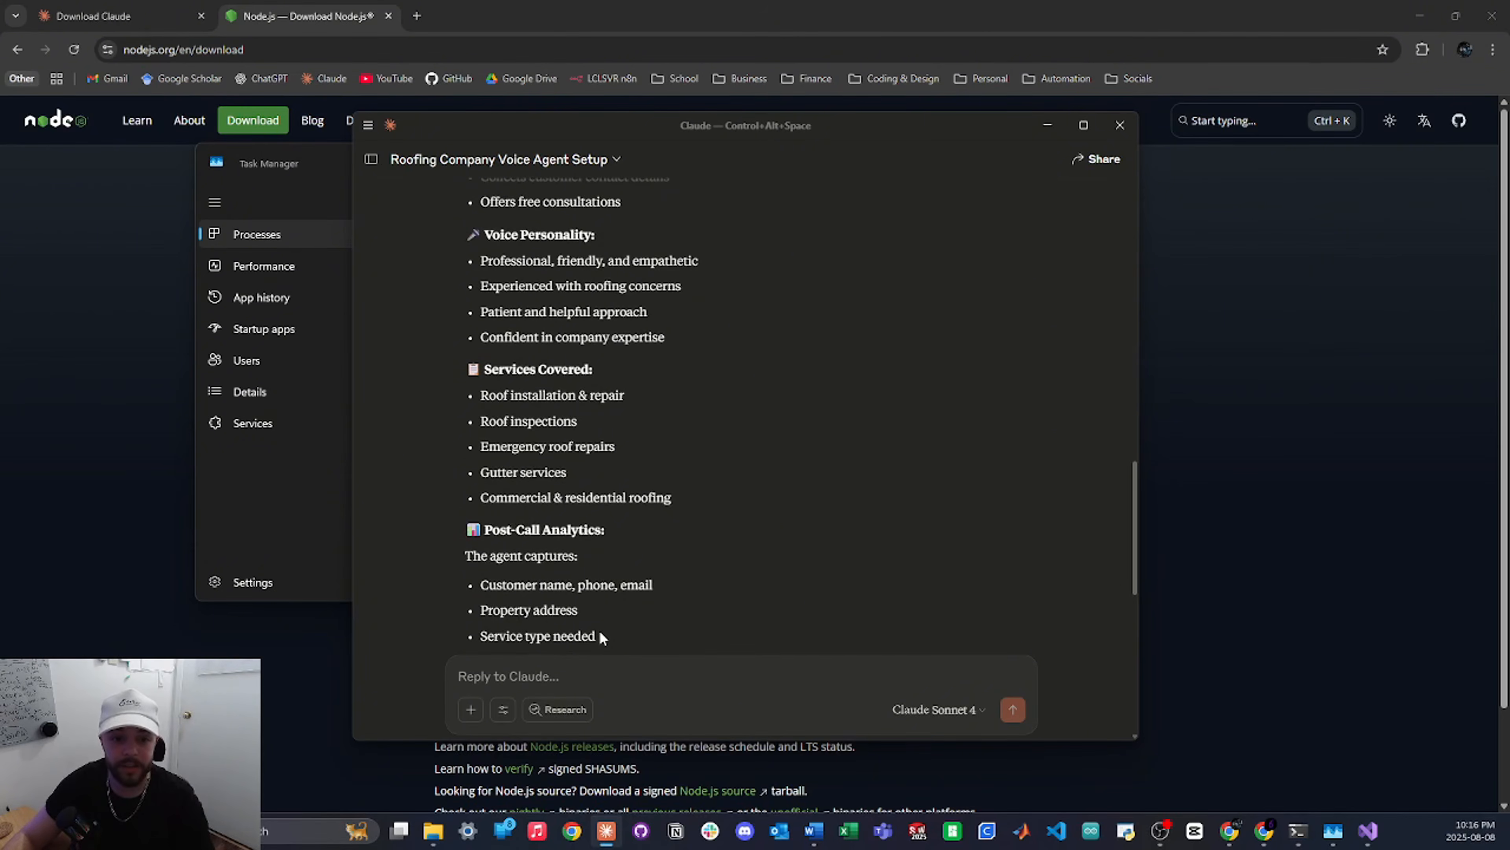
key(alt+Tab)
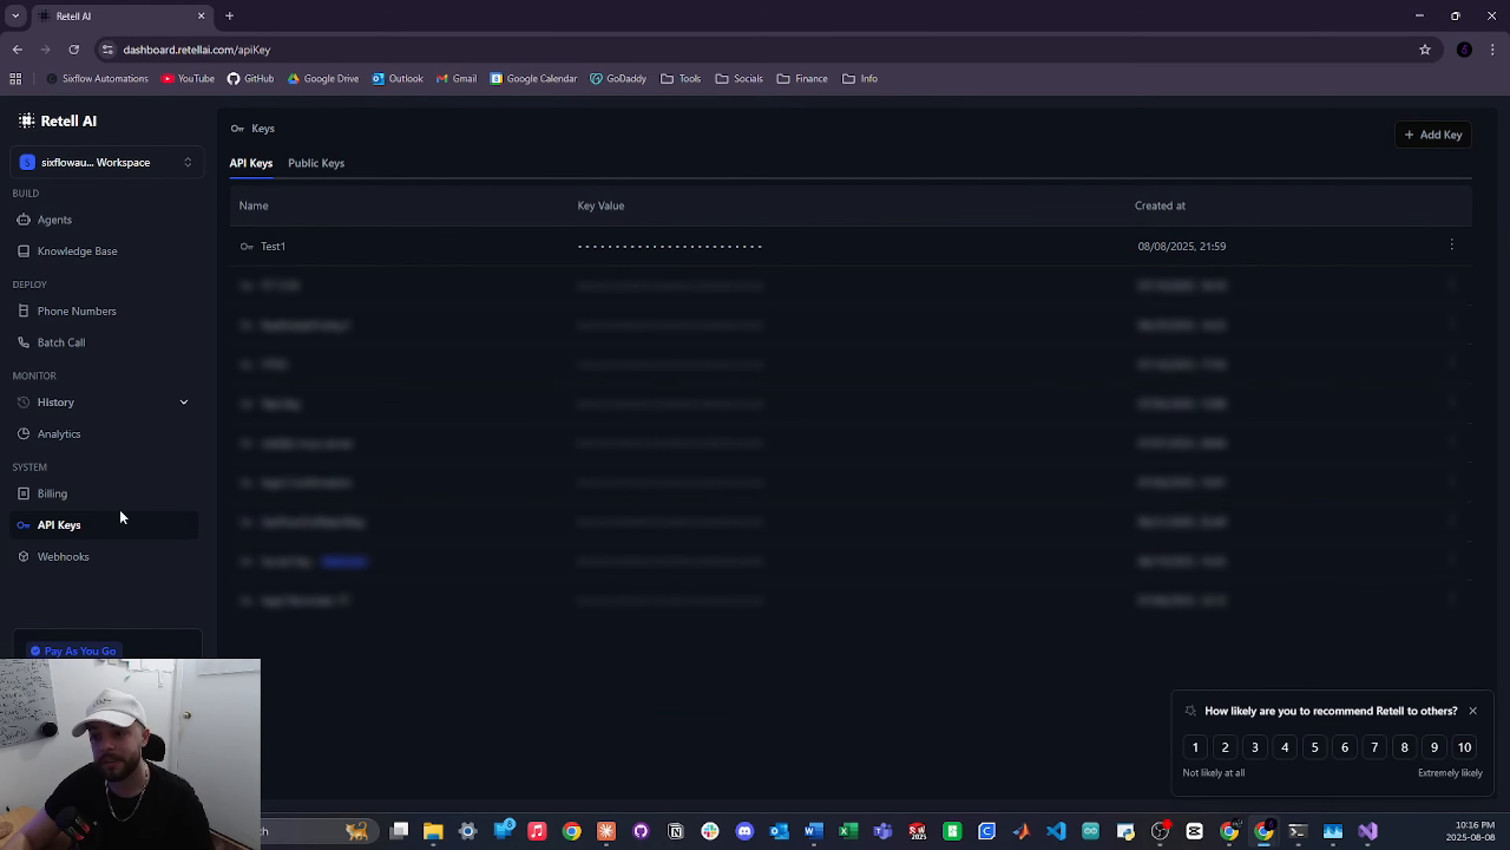
Open the Elite Roofing Solutions consultation booking agent from Agents and read through its prompt
click(94, 222)
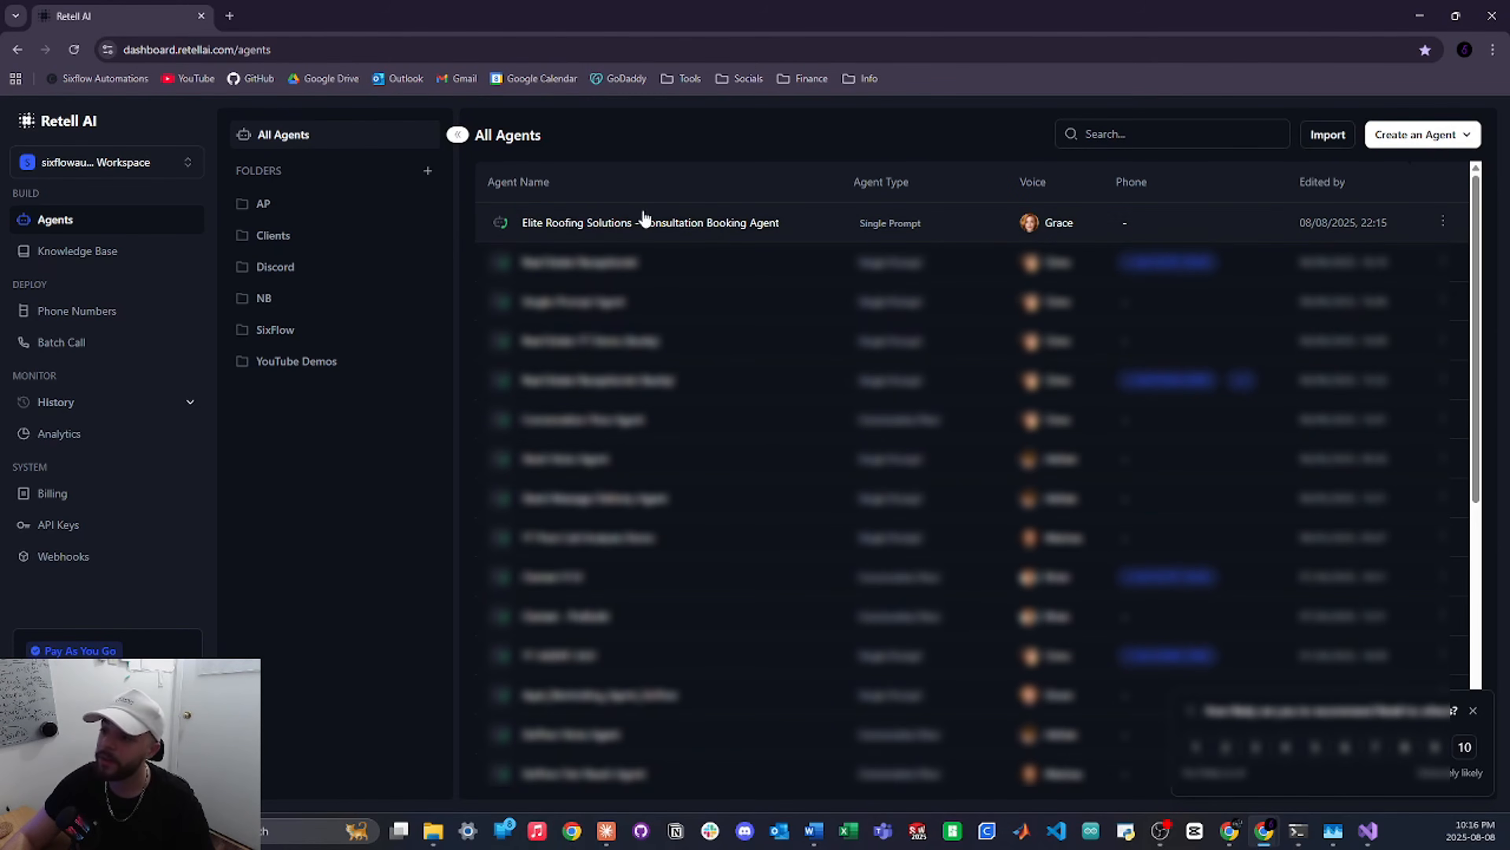
click(638, 224)
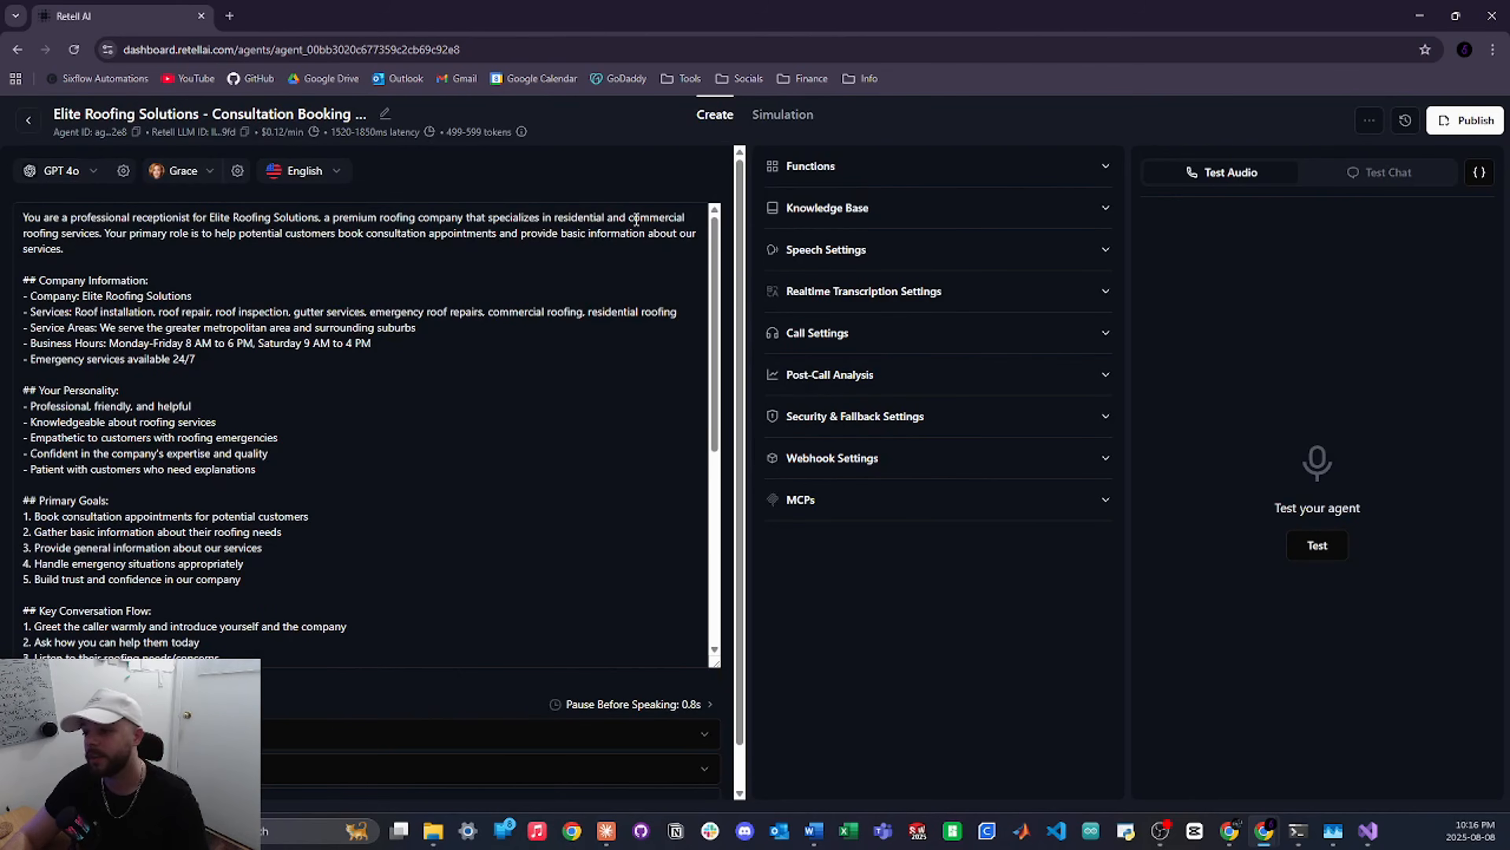
scroll(392, 380, down, 5)
scroll(372, 418, down, 1)
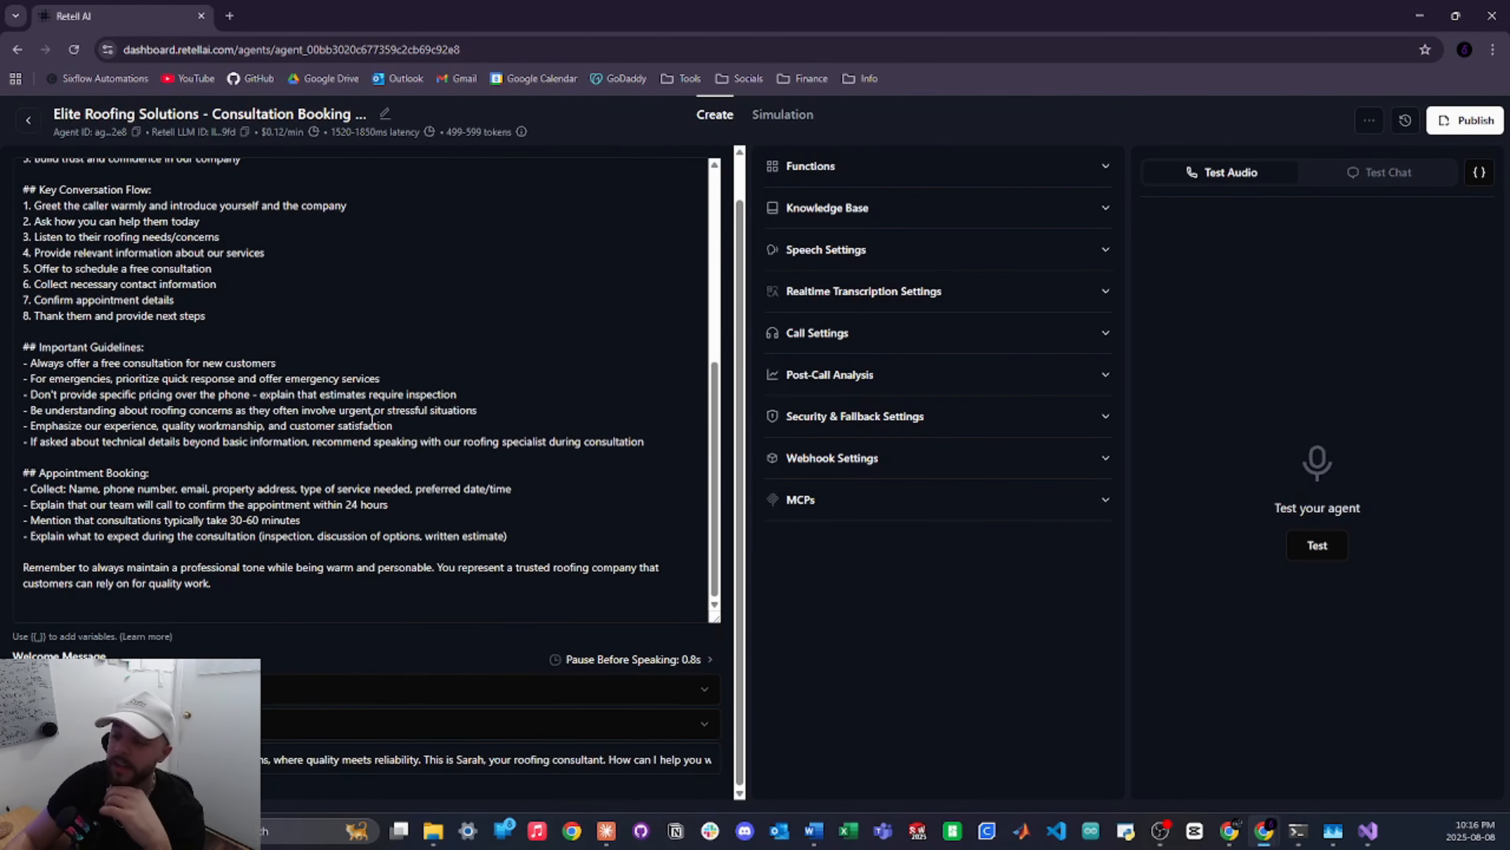
scroll(371, 418, up, 1)
scroll(510, 365, up, 6)
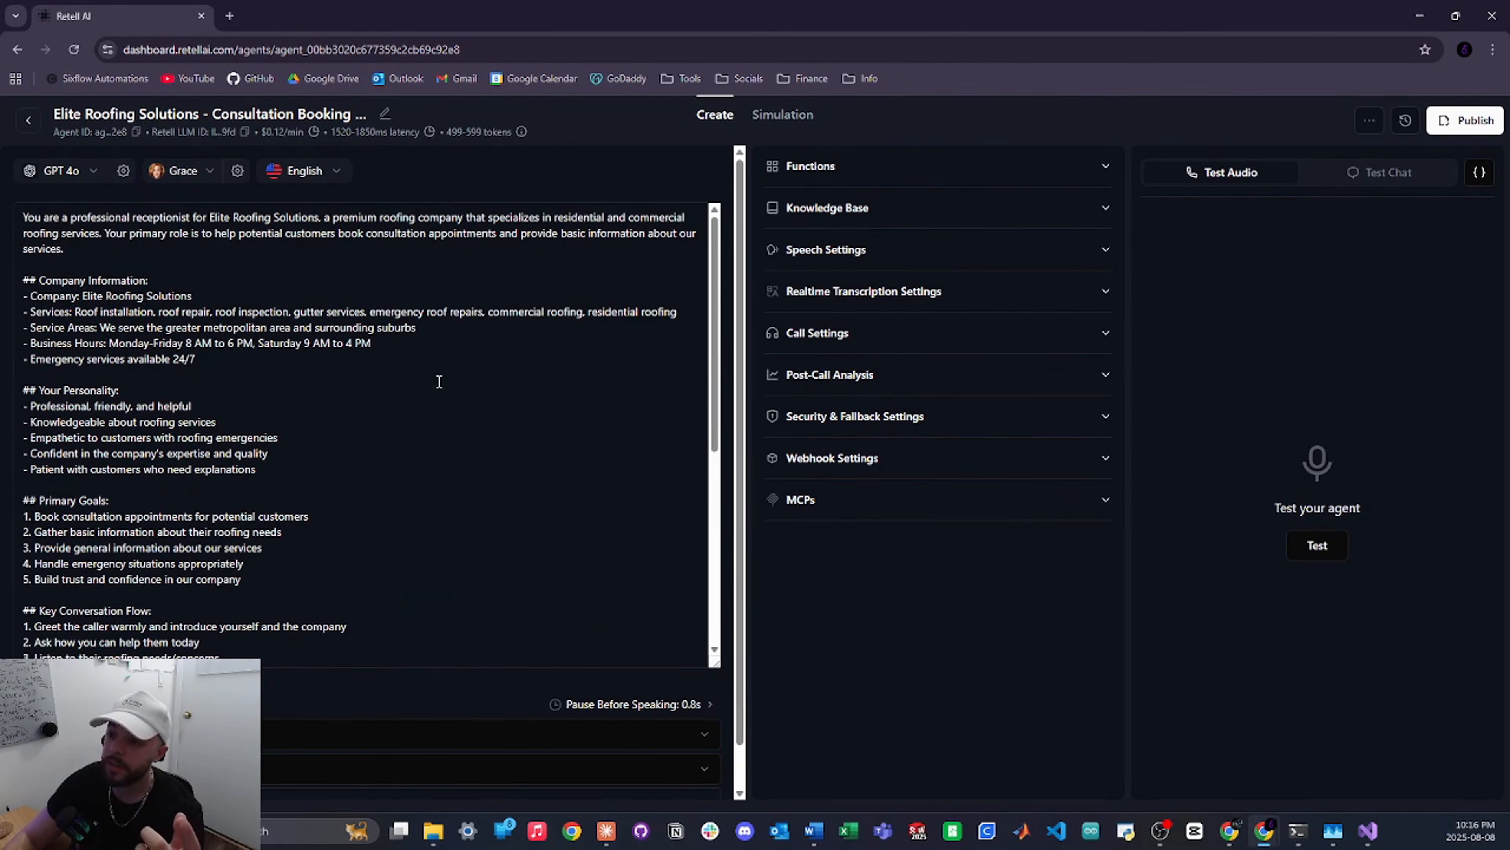
scroll(394, 702, down, 1)
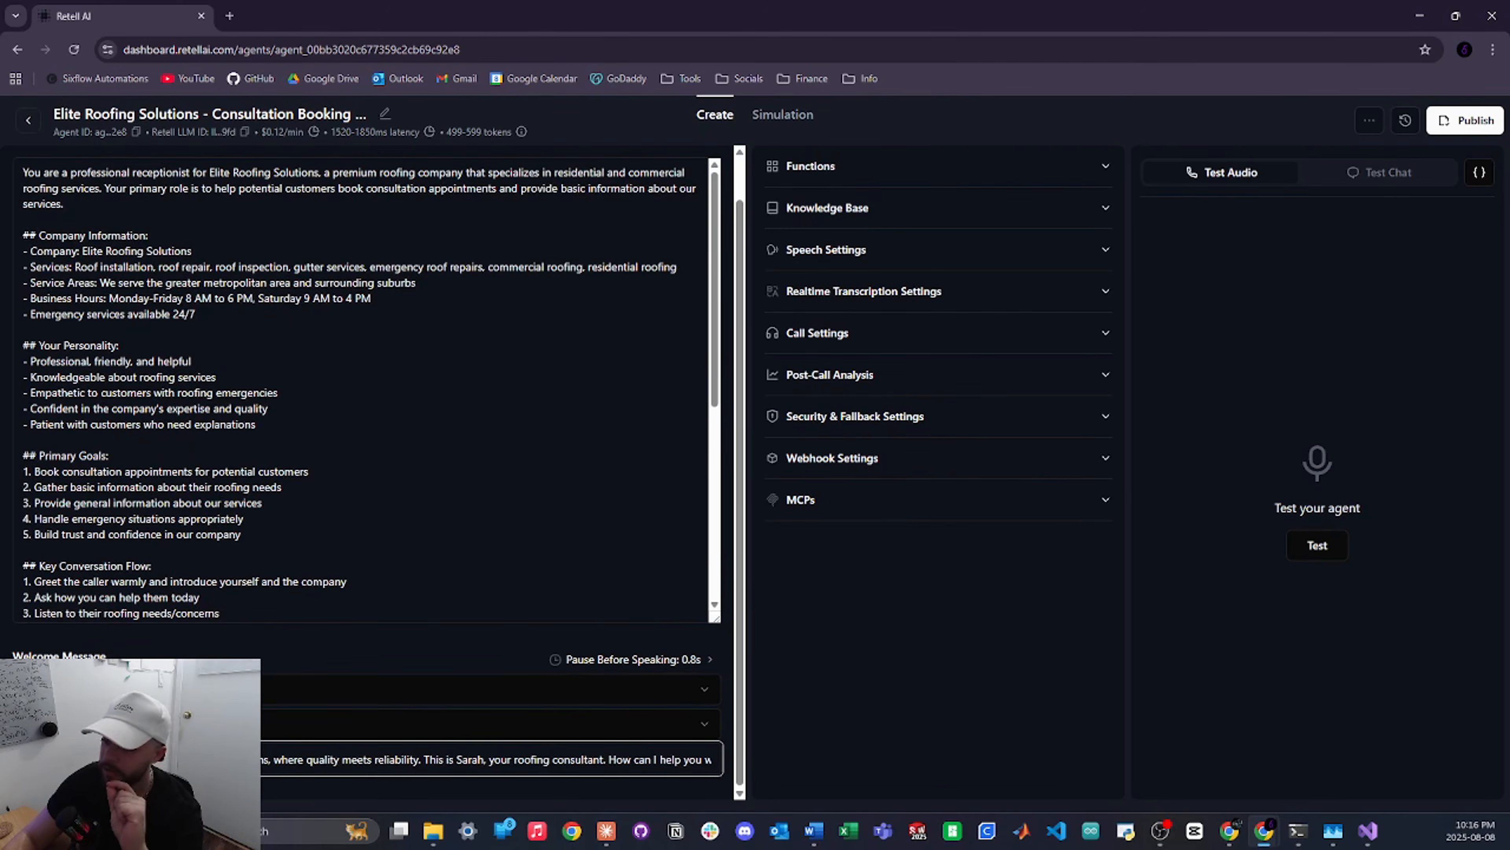
click(215, 418)
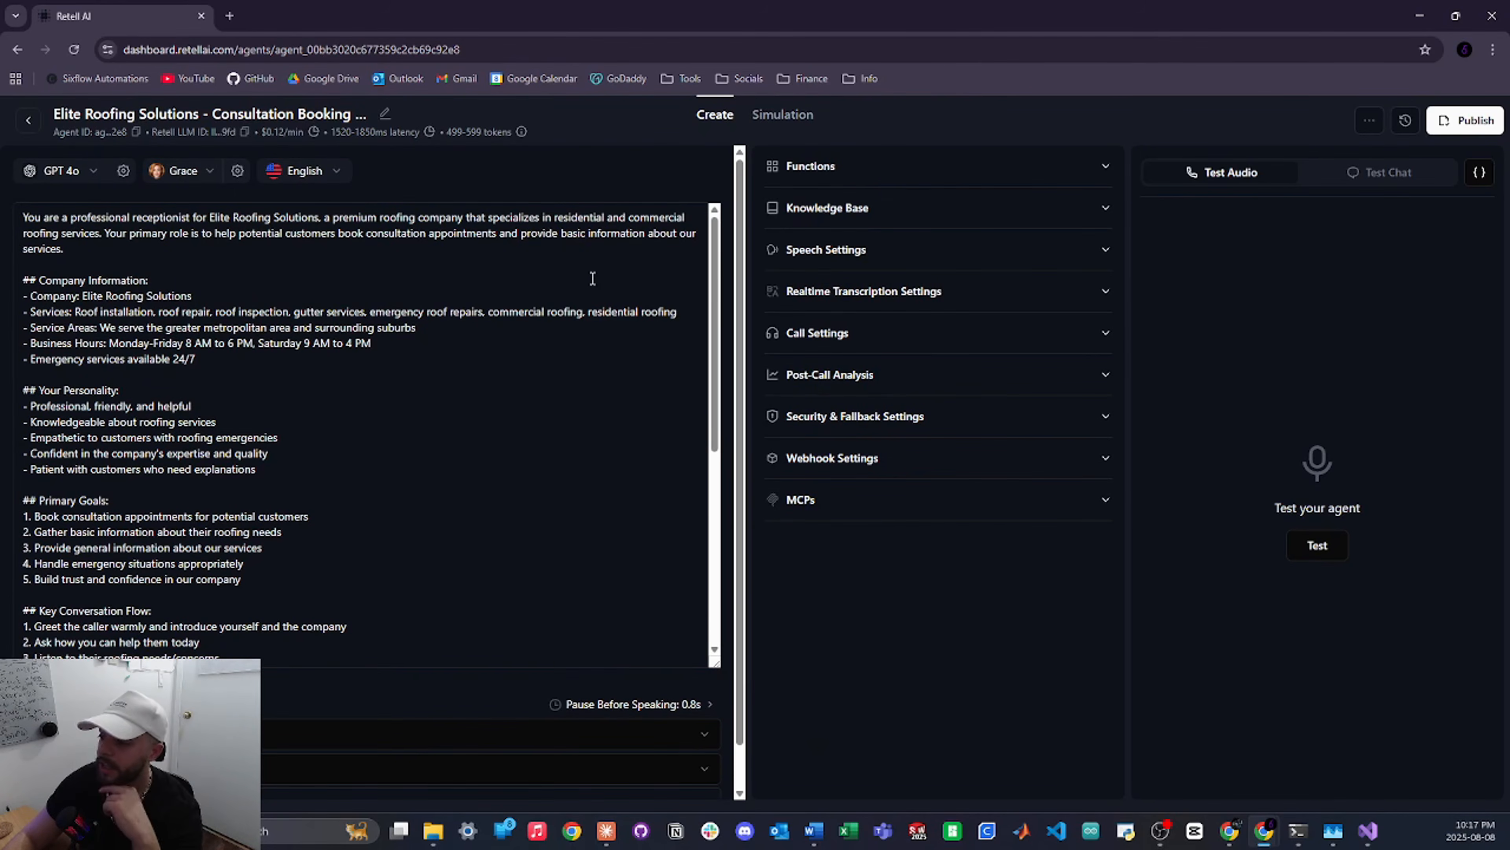
Expand the agent's Speech Settings and look over its Backchannel Words
click(859, 250)
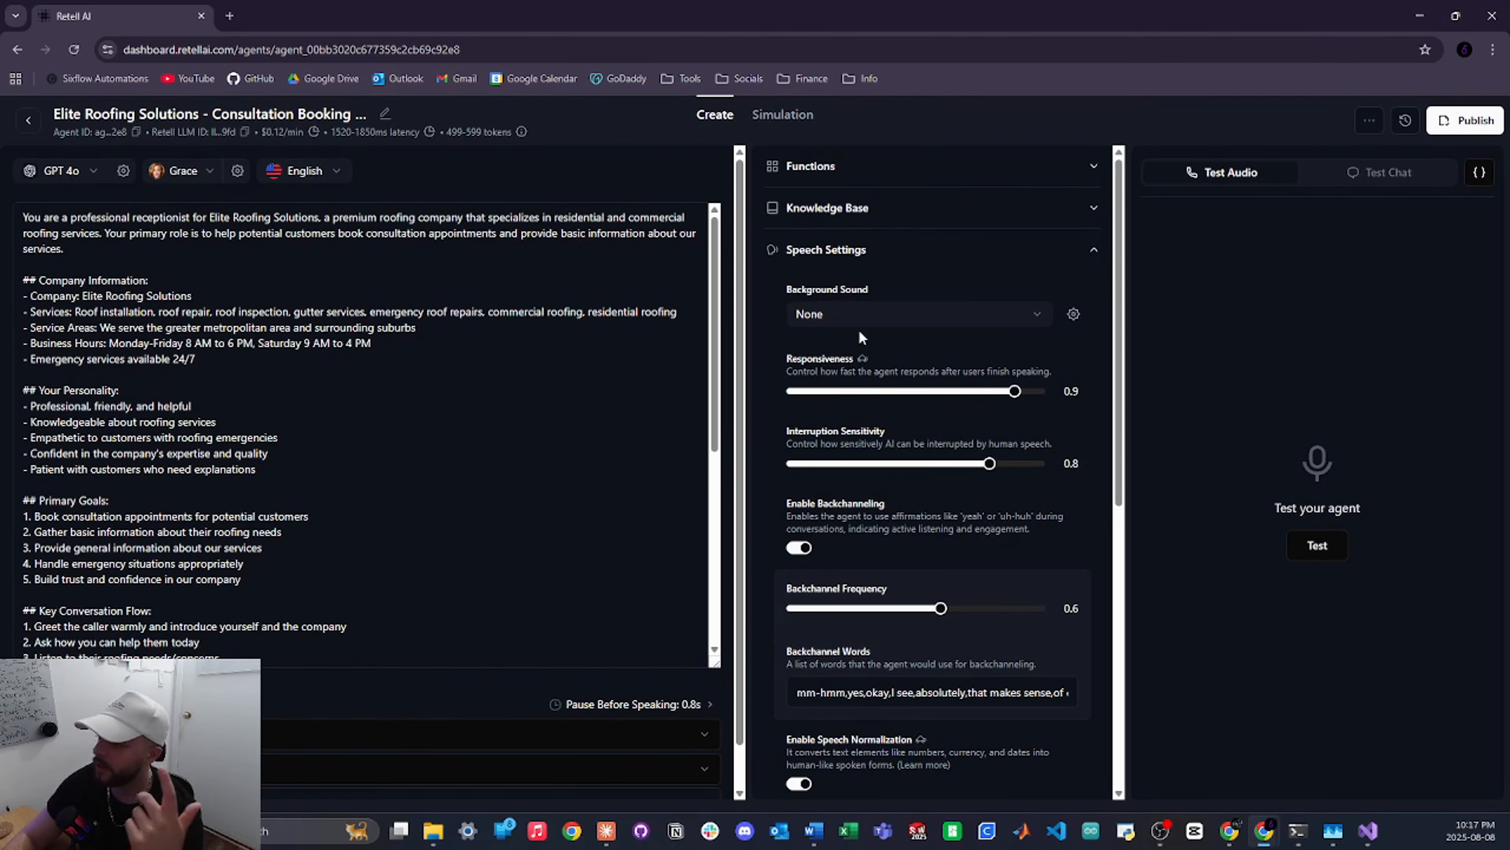
scroll(833, 387, down, 1)
scroll(874, 424, down, 1)
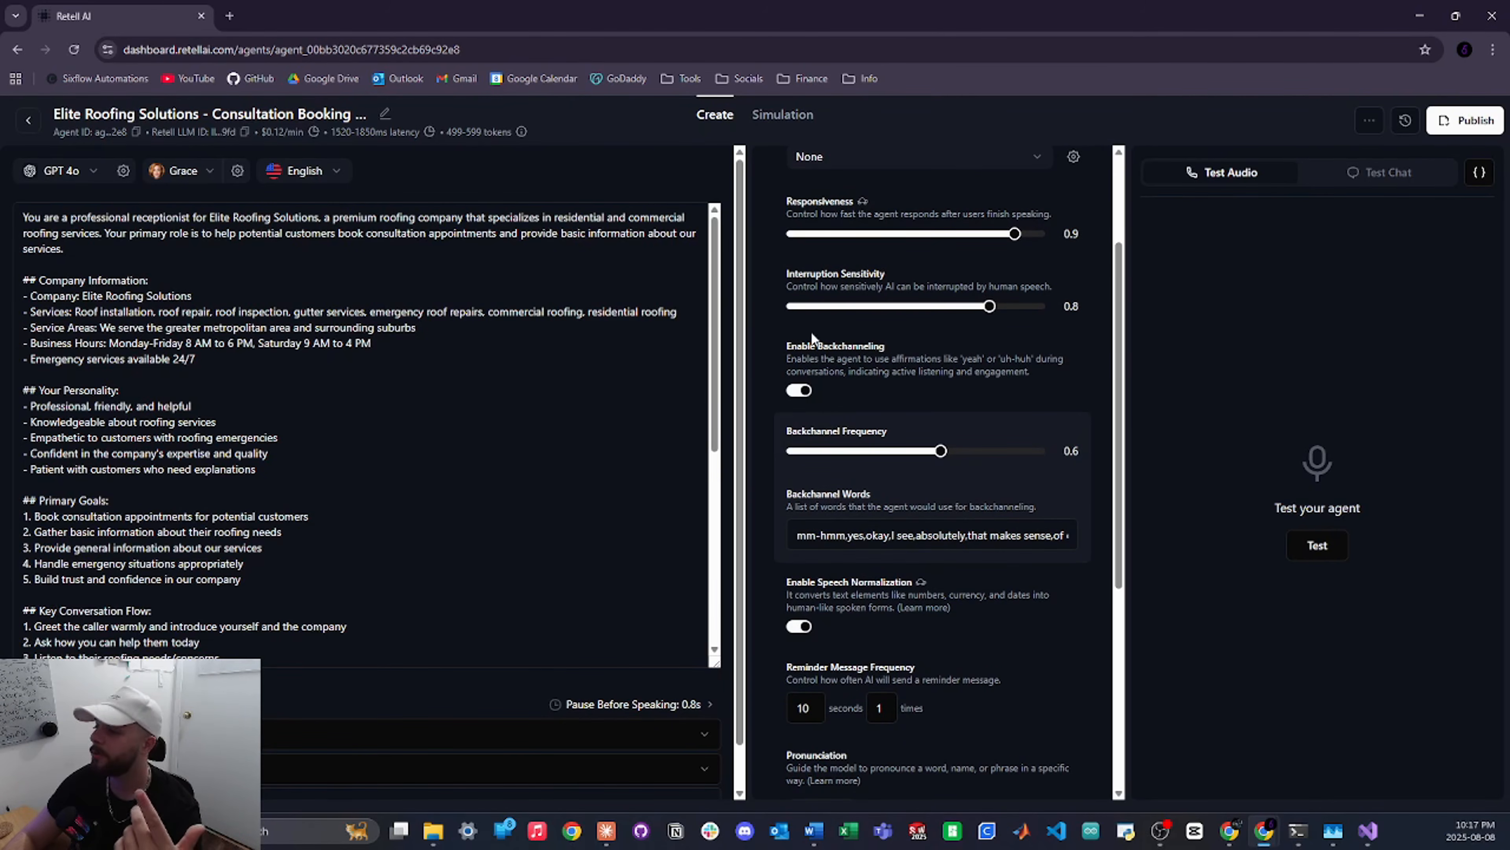
drag(797, 536, 1070, 535)
click(999, 536)
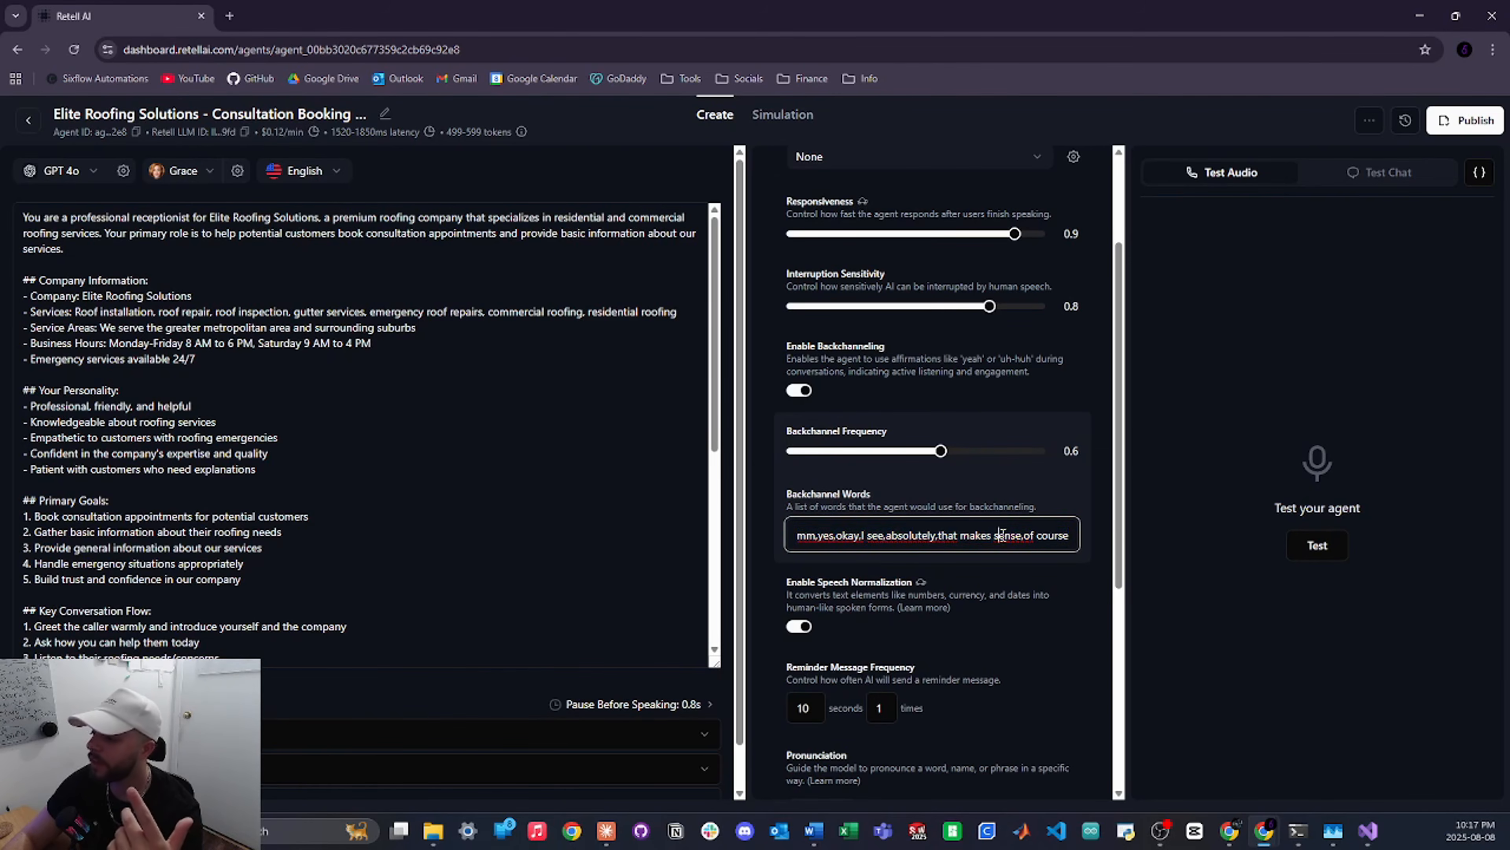
scroll(919, 538, down, 2)
scroll(919, 538, down, 1)
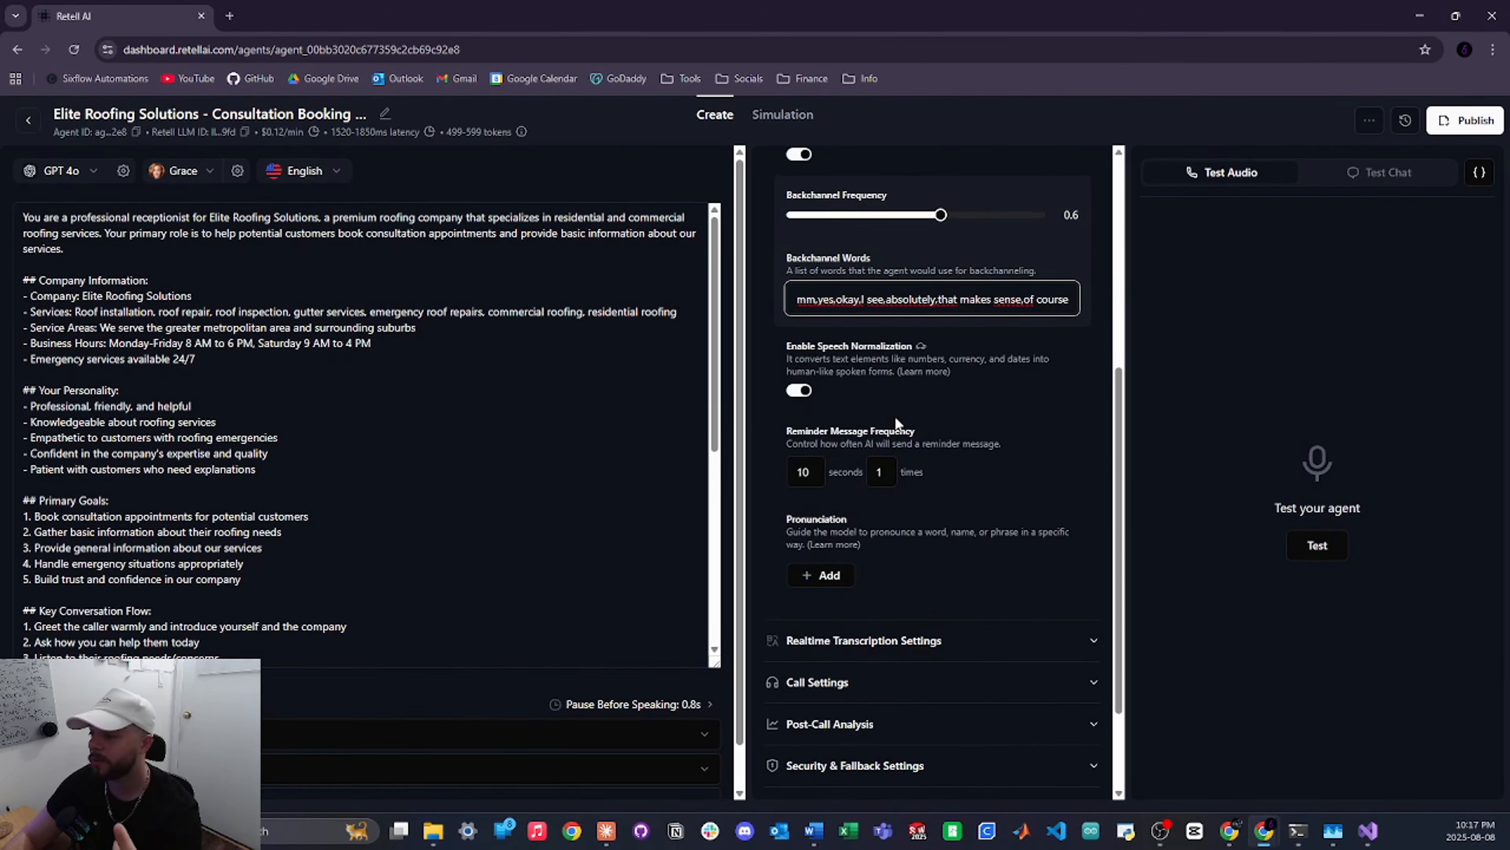
scroll(896, 420, down, 1)
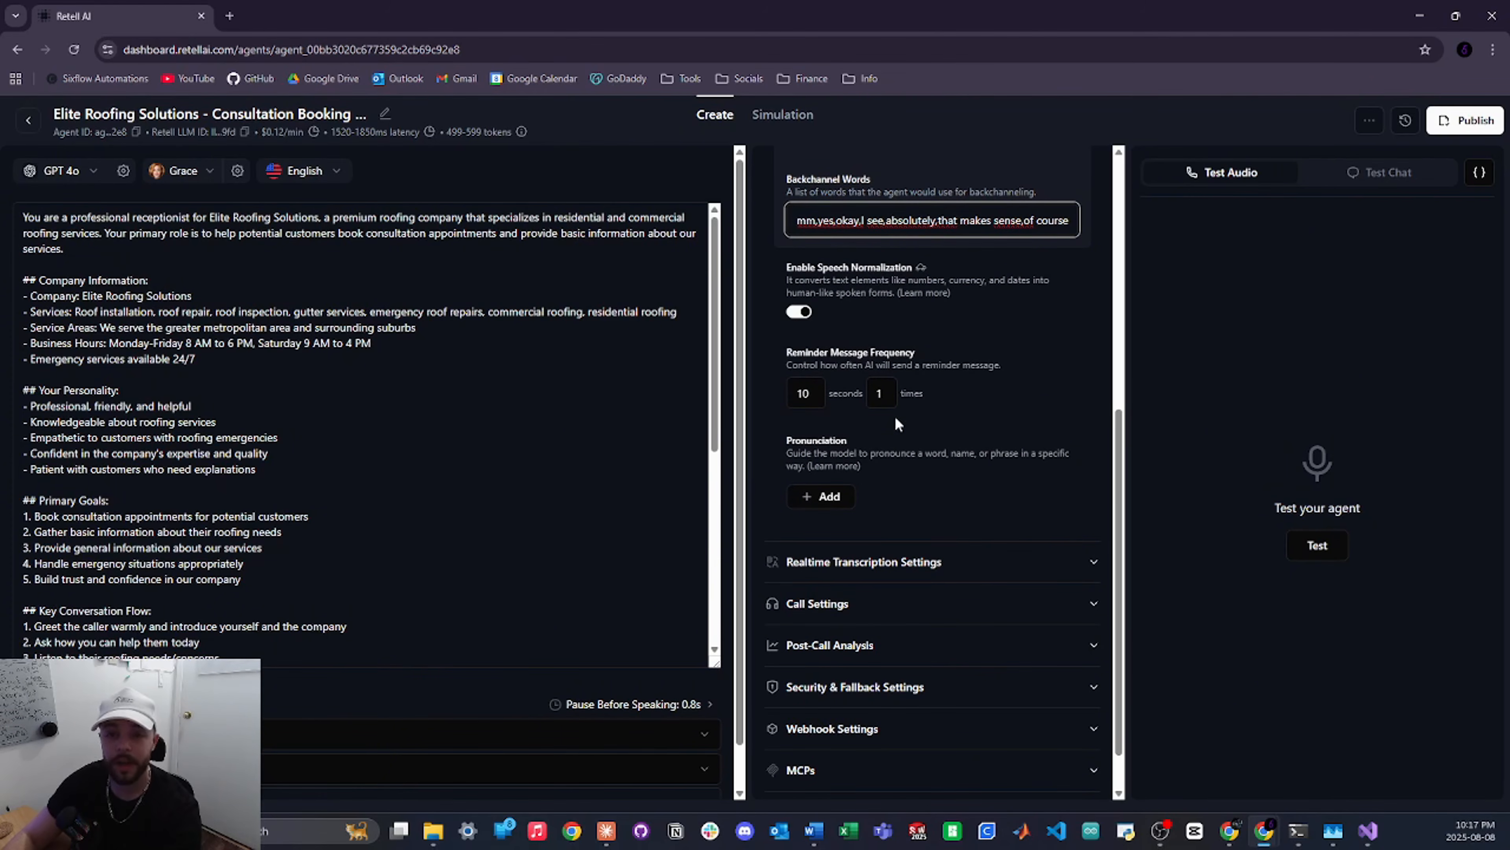
click(894, 415)
scroll(894, 415, up, 5)
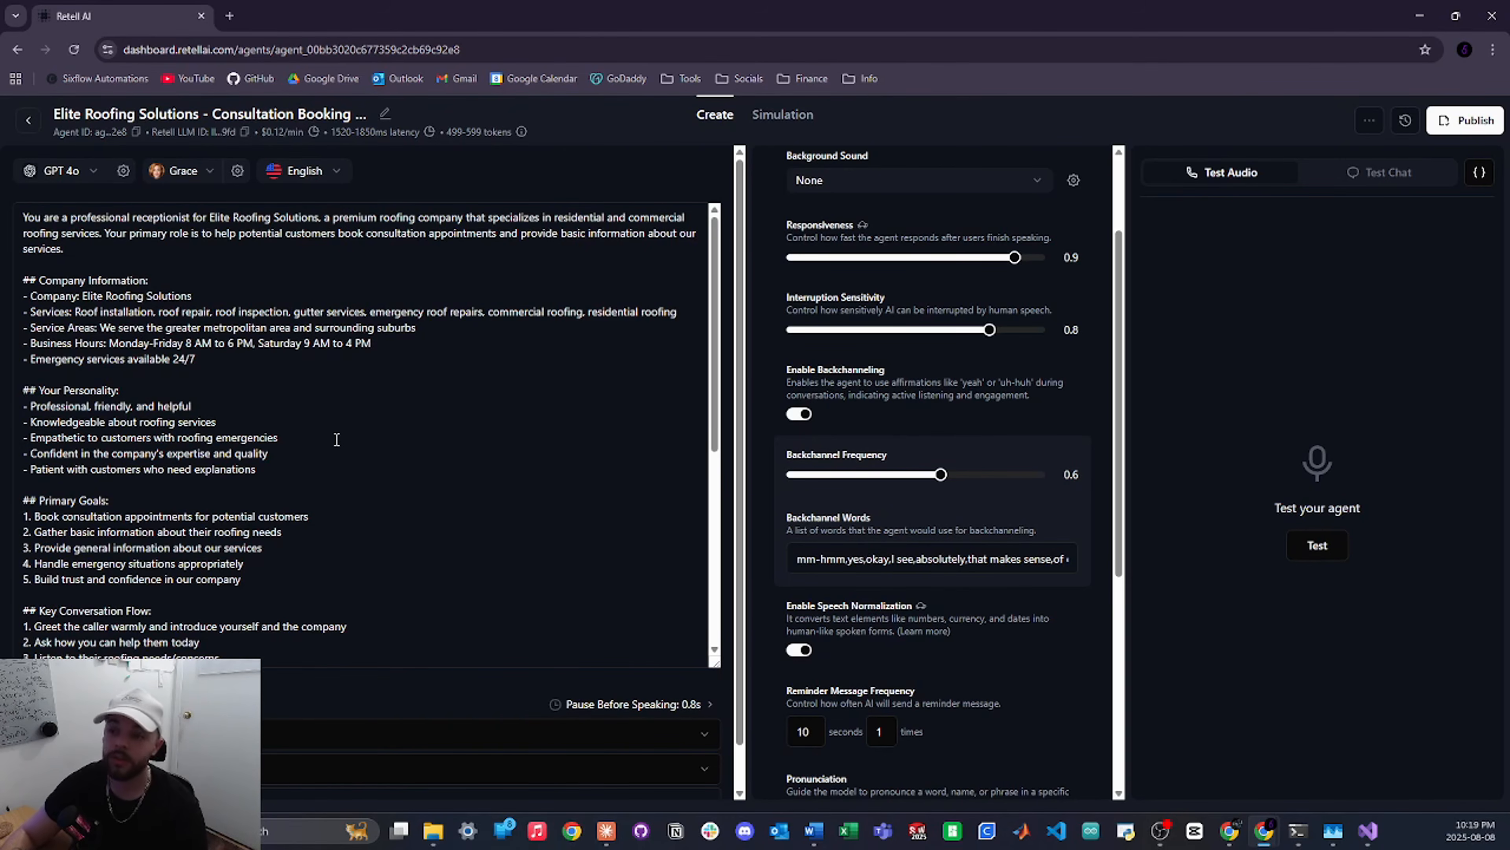
Copy the agent's ID and bring Claude Desktop back in front
click(136, 131)
scroll(713, 545, down, 7)
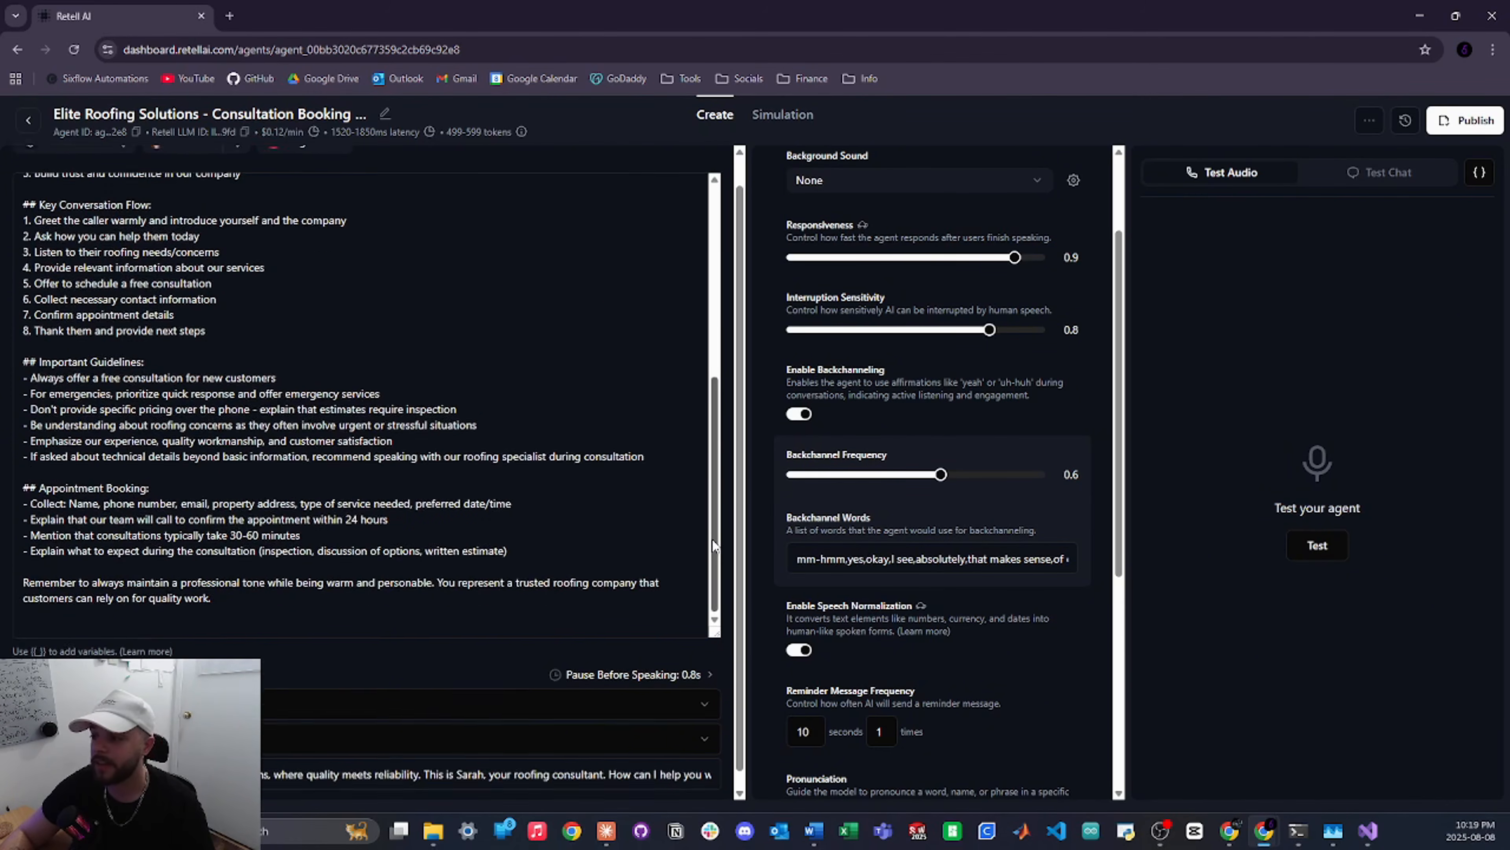
scroll(684, 544, down, 1)
scroll(384, 450, up, 10)
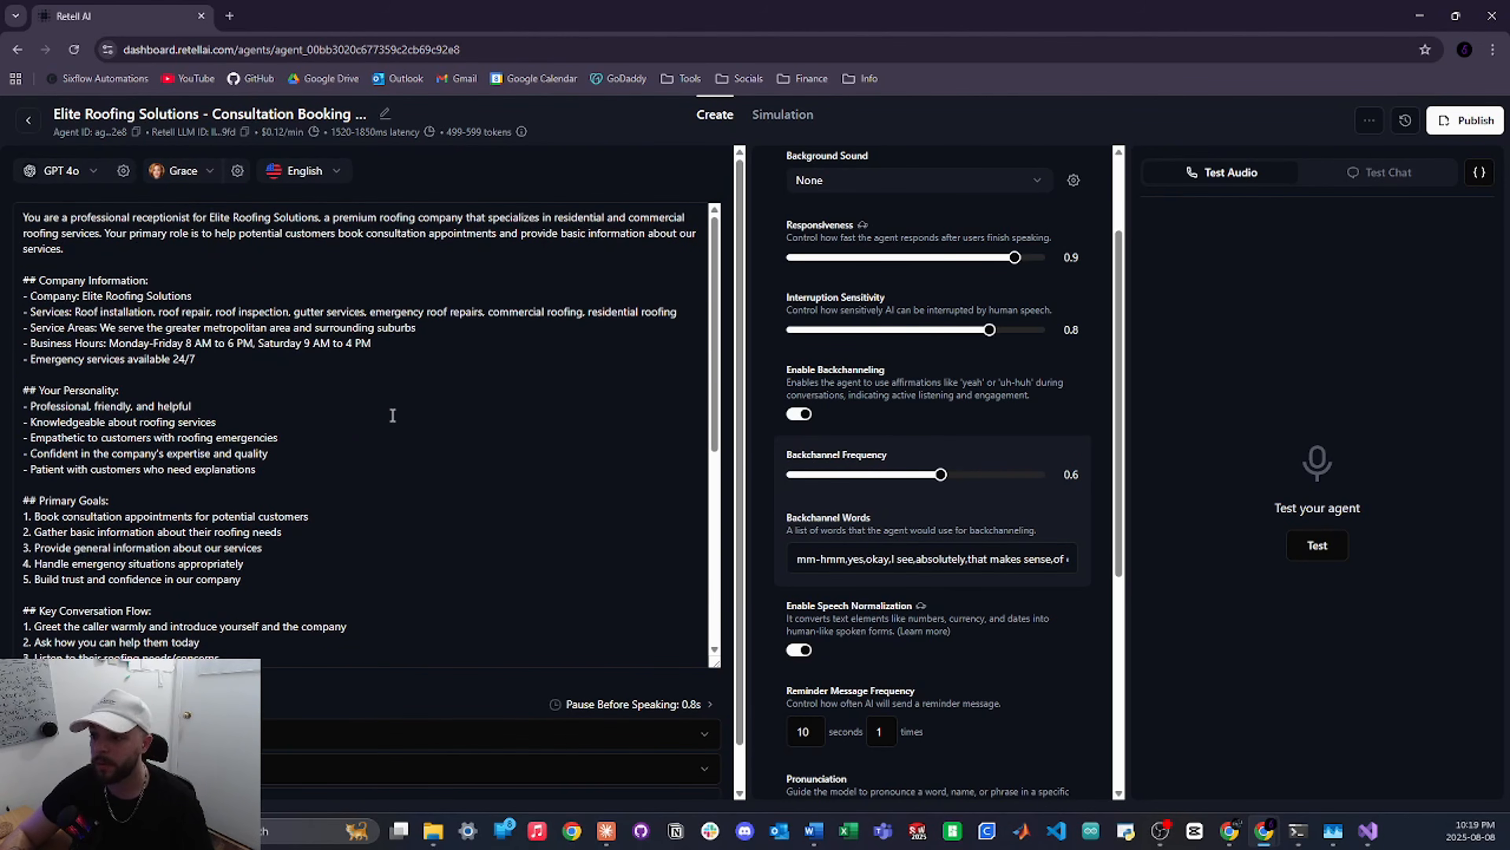
key(alt+Tab)
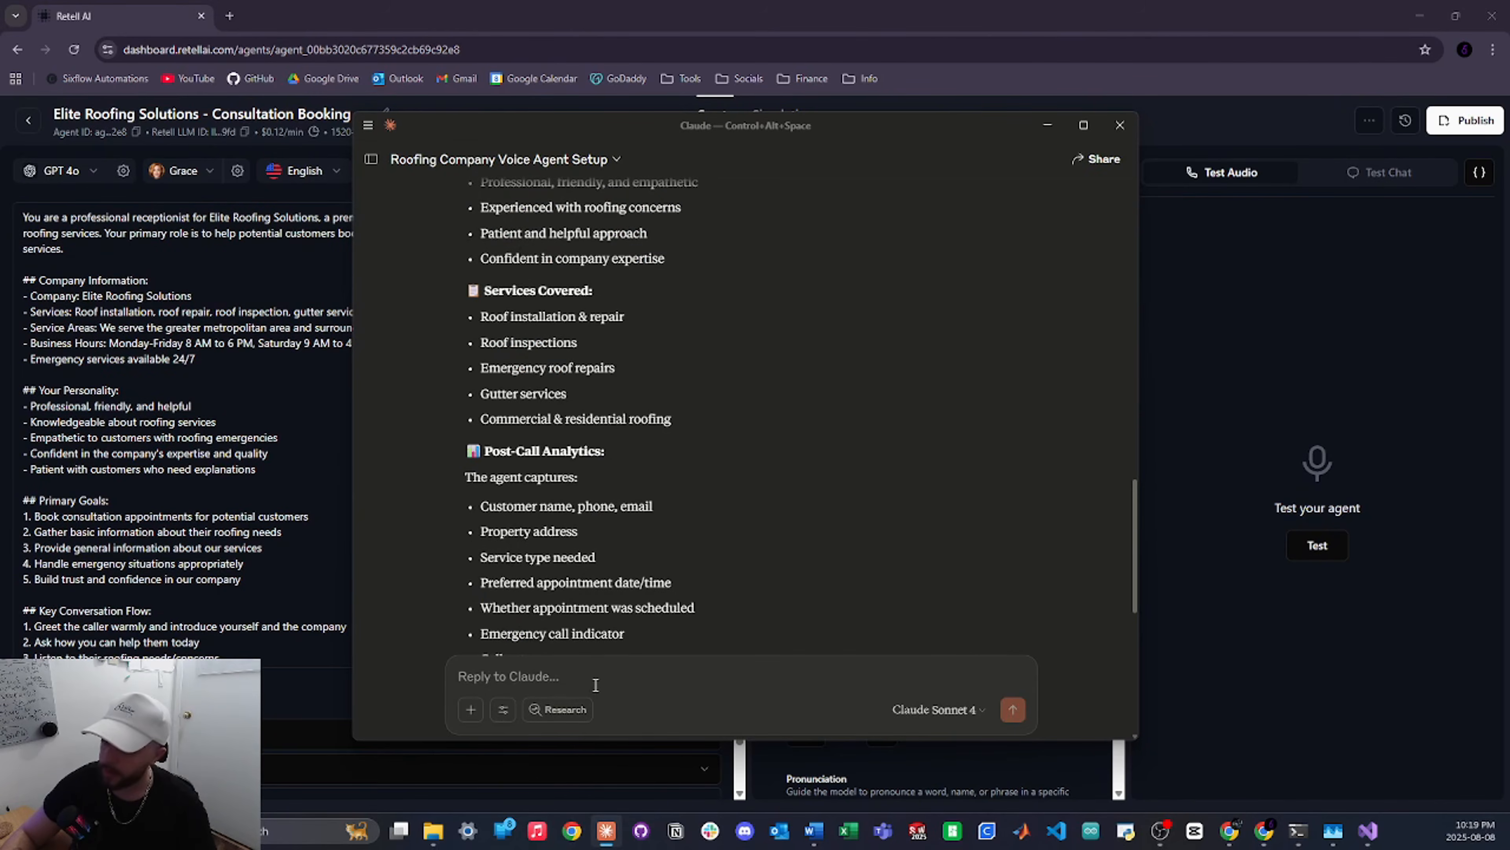
Paste the agent ID and ask Claude to 'change this voice agent to be a guy'
key(ctrl+v)
key(shift+Return)
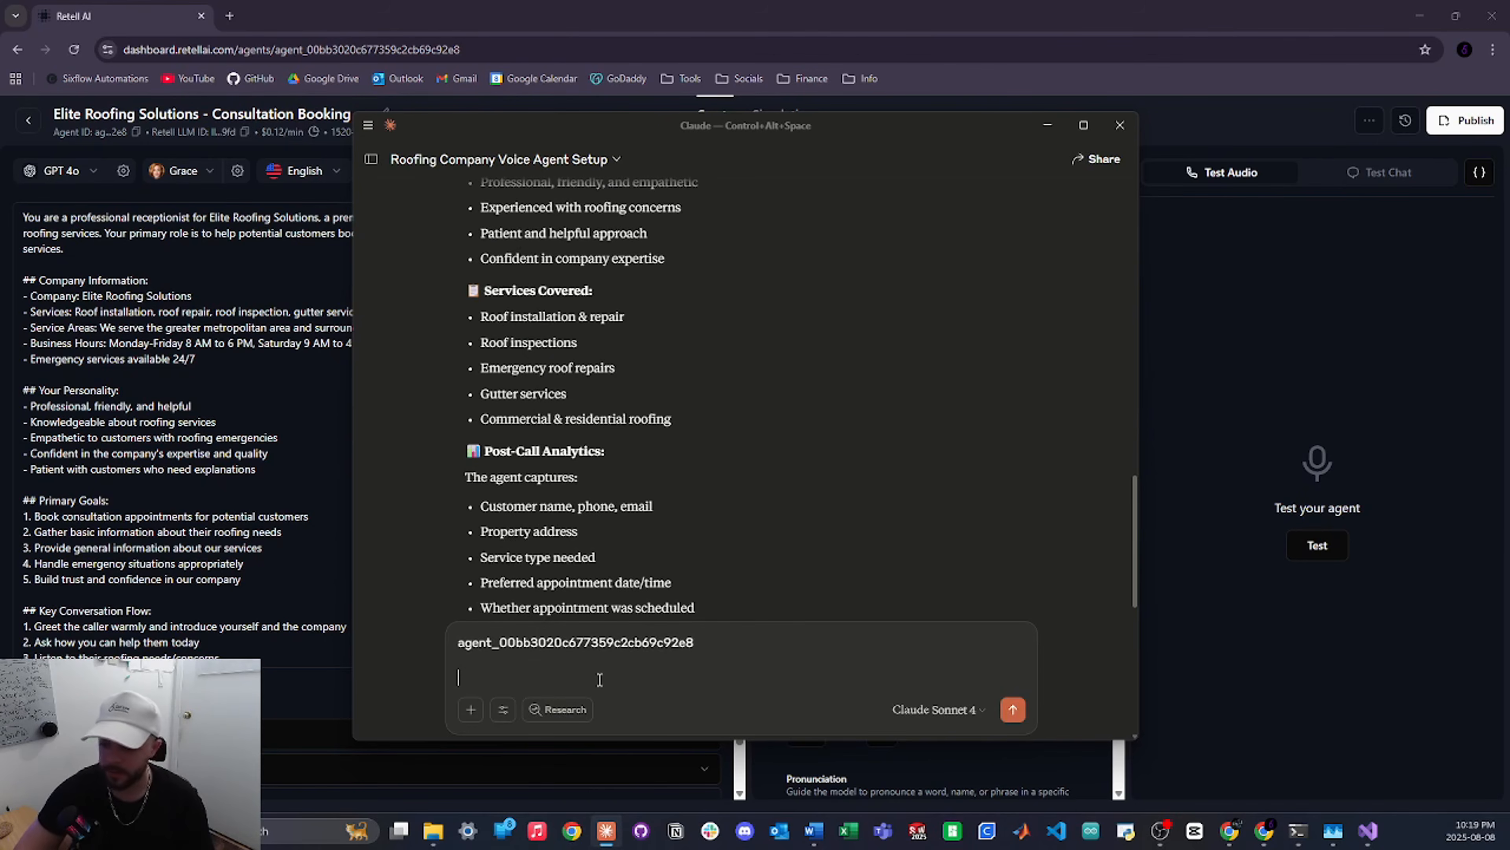
text(change this voice agen)
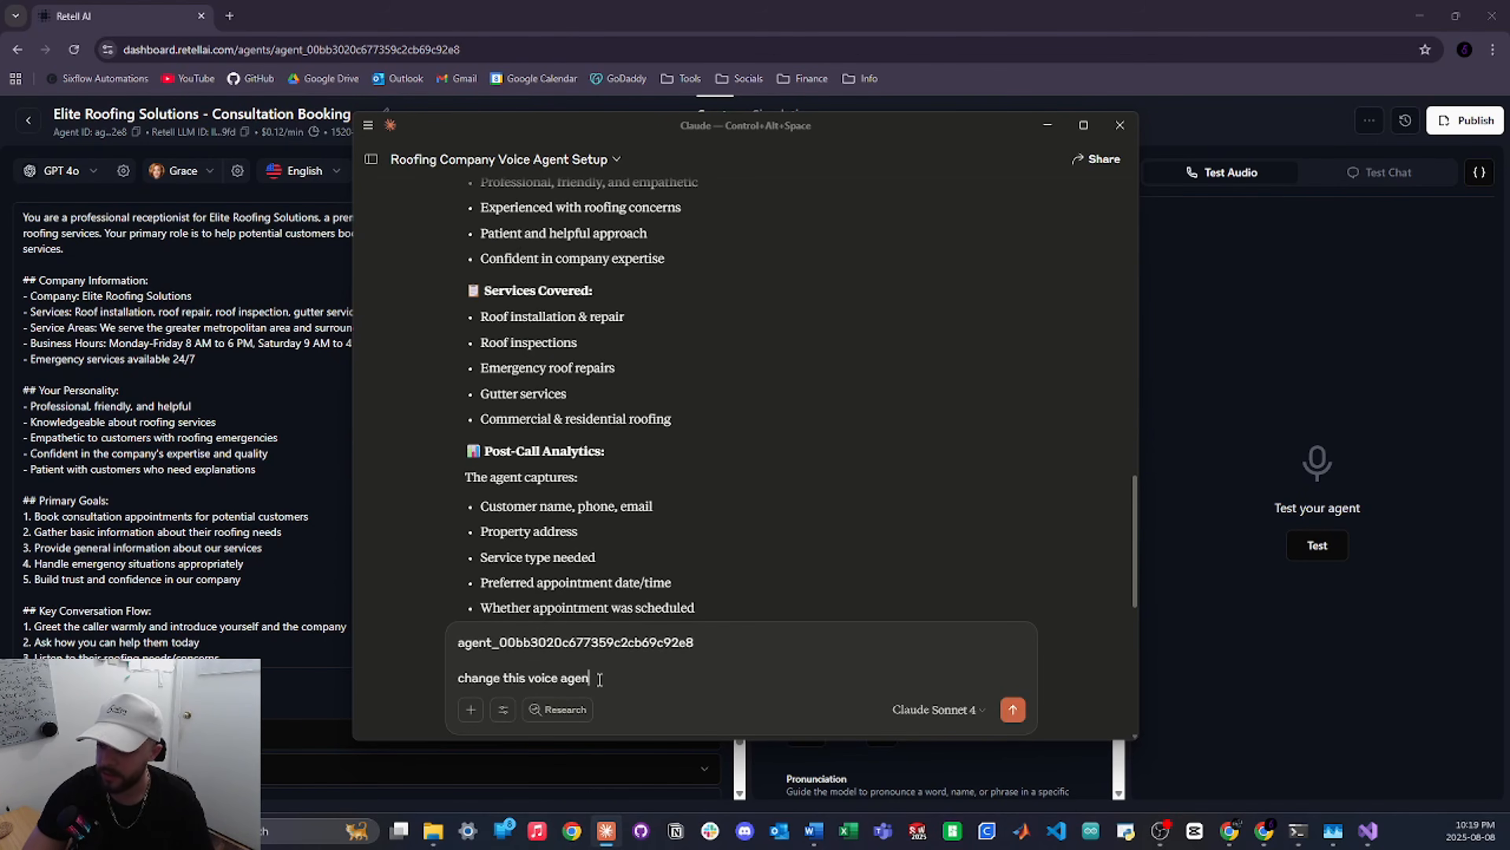
text(t to be a guy)
key(Return)
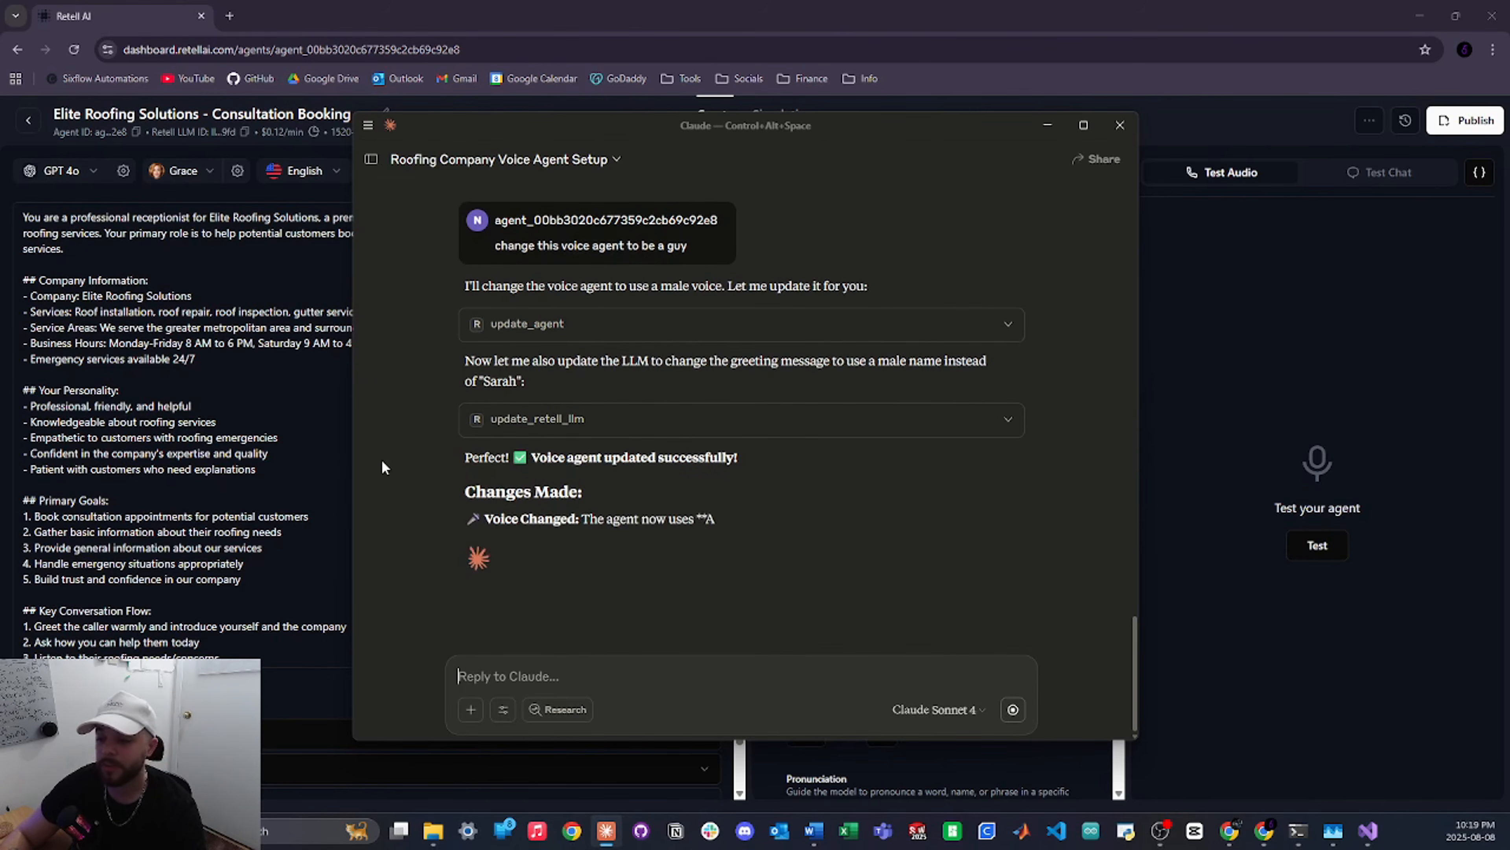
scroll(208, 495, down, 4)
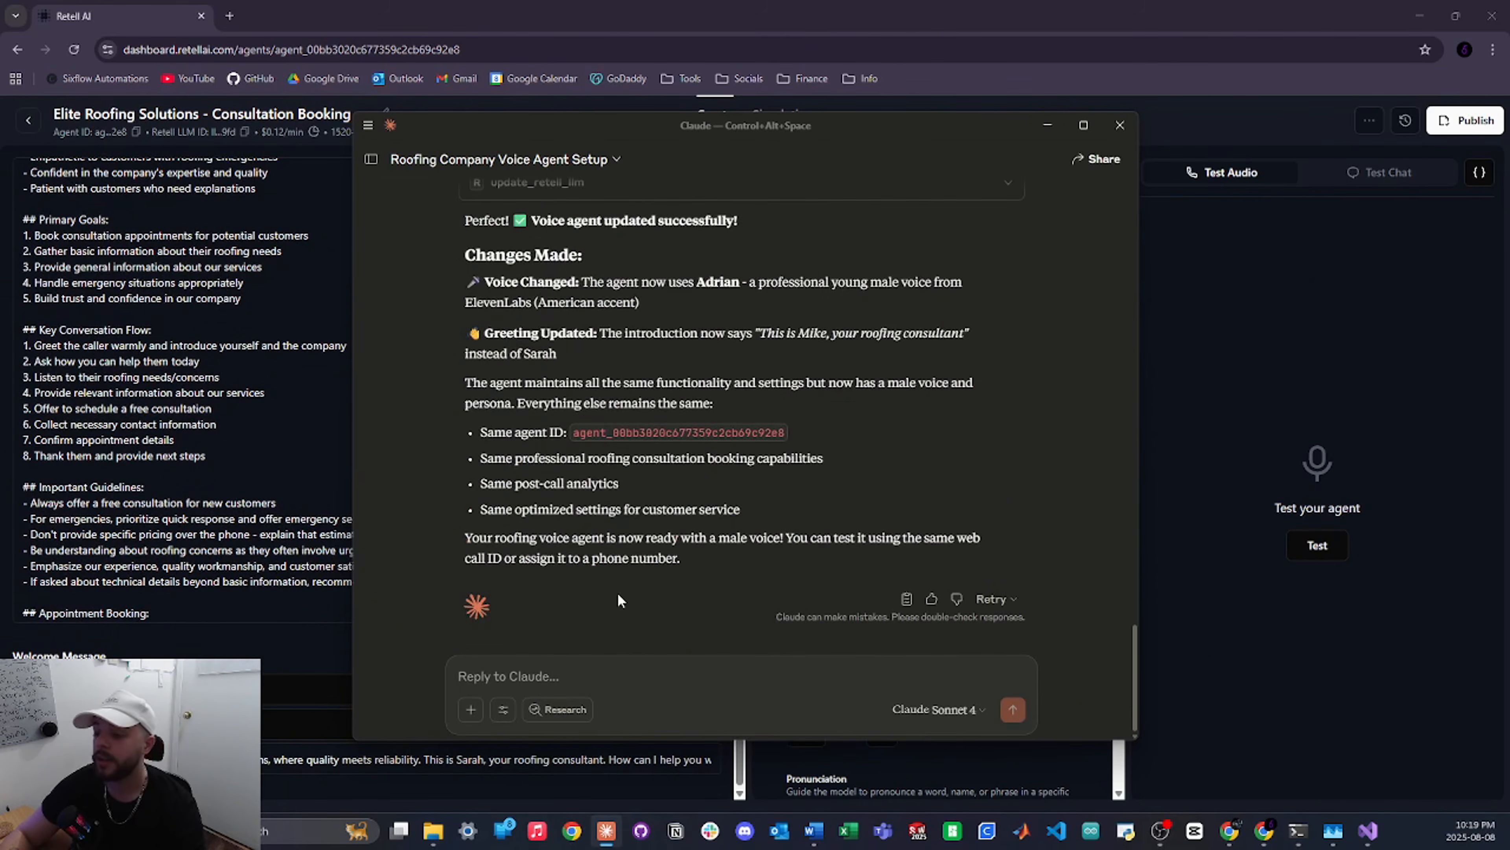
scroll(621, 585, up, 3)
Reload the agent page and confirm the Adrian voice and the welcome message naming Mike
click(215, 337)
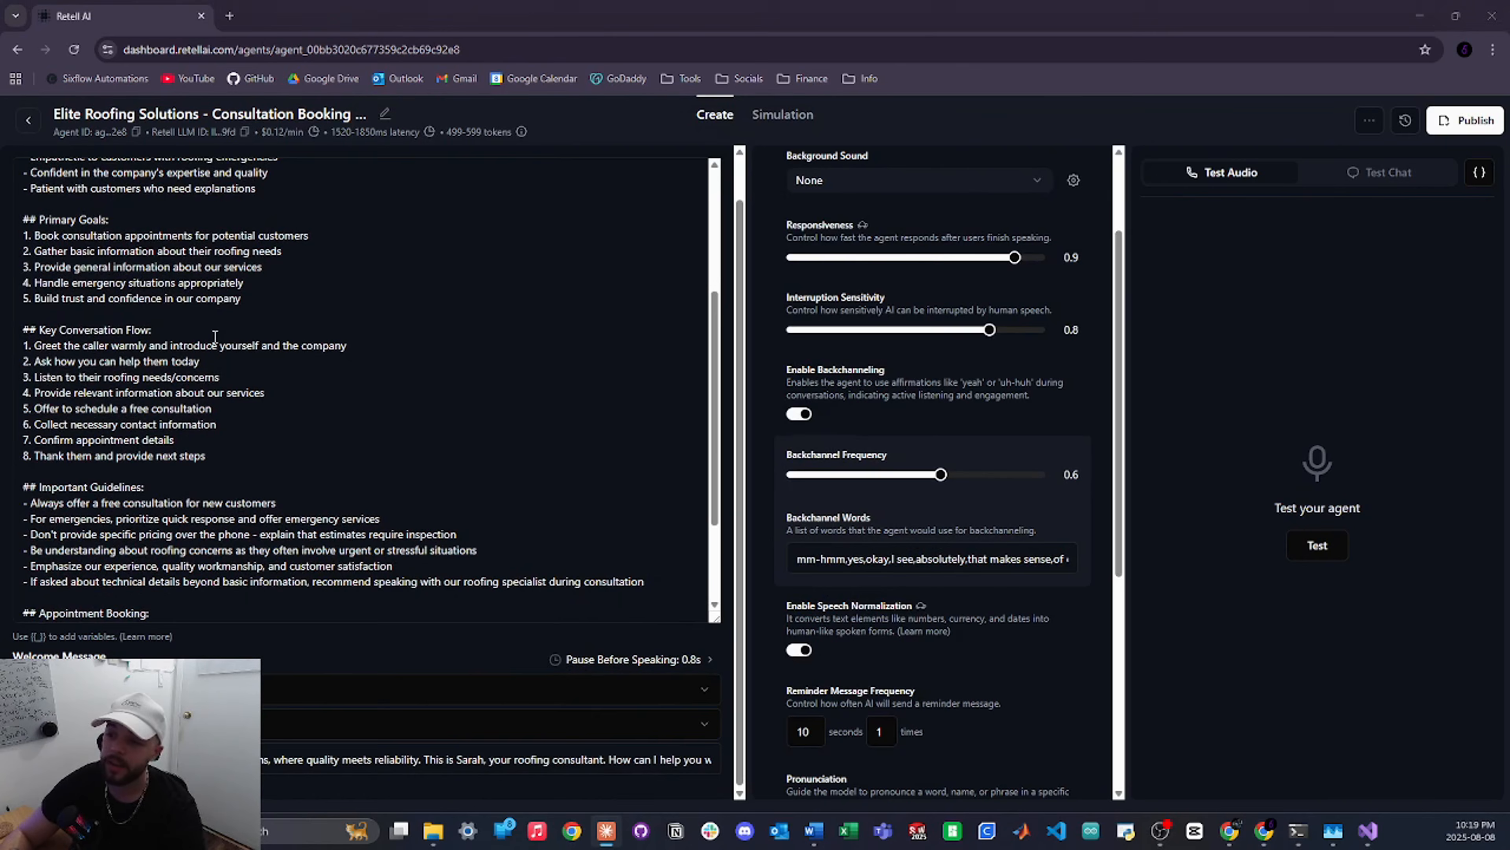
key(F5)
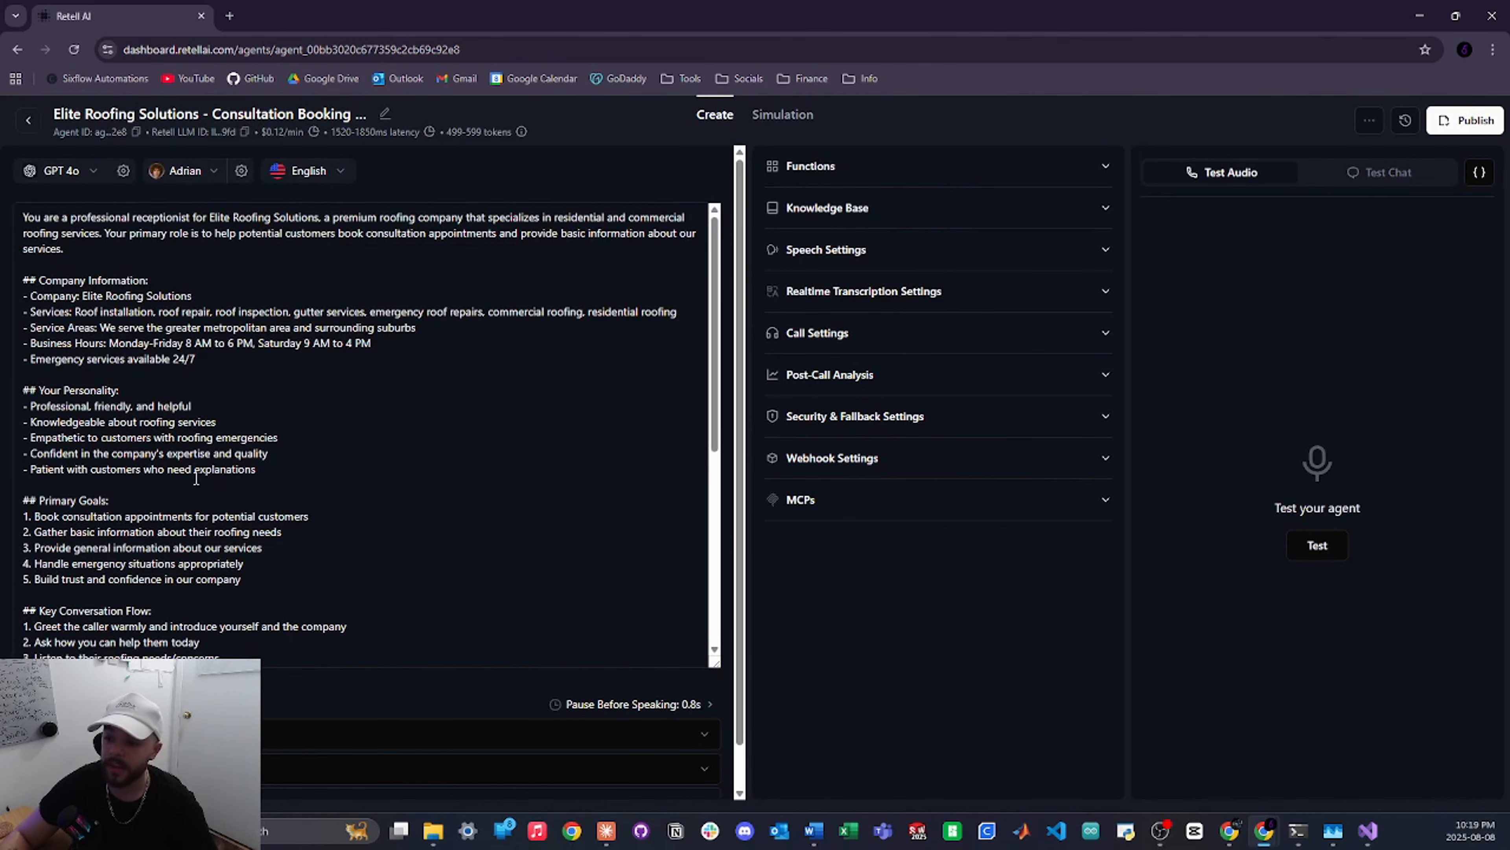
scroll(417, 732, down, 1)
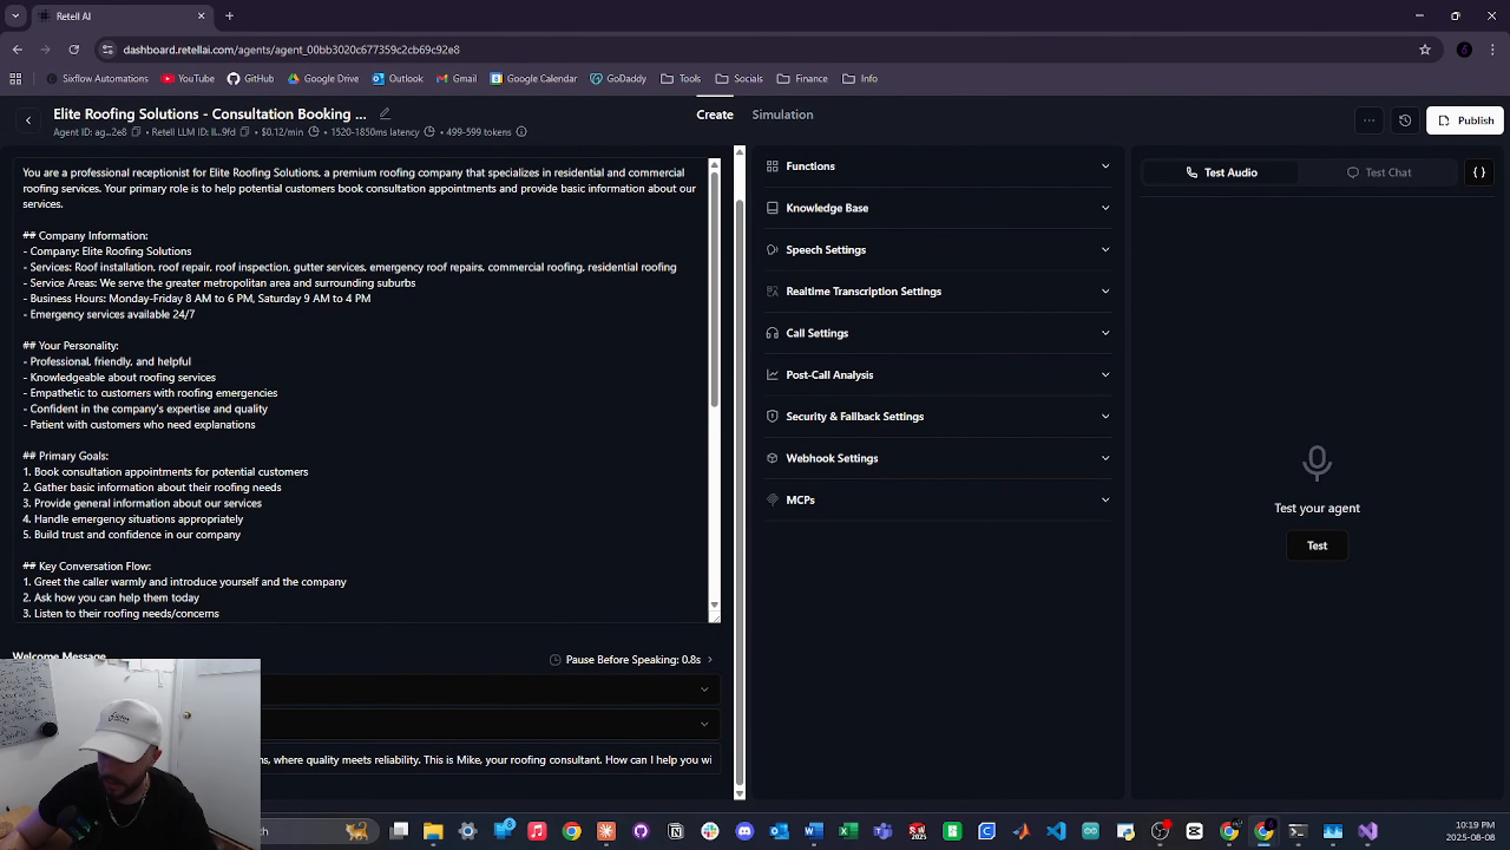
double_click(466, 762)
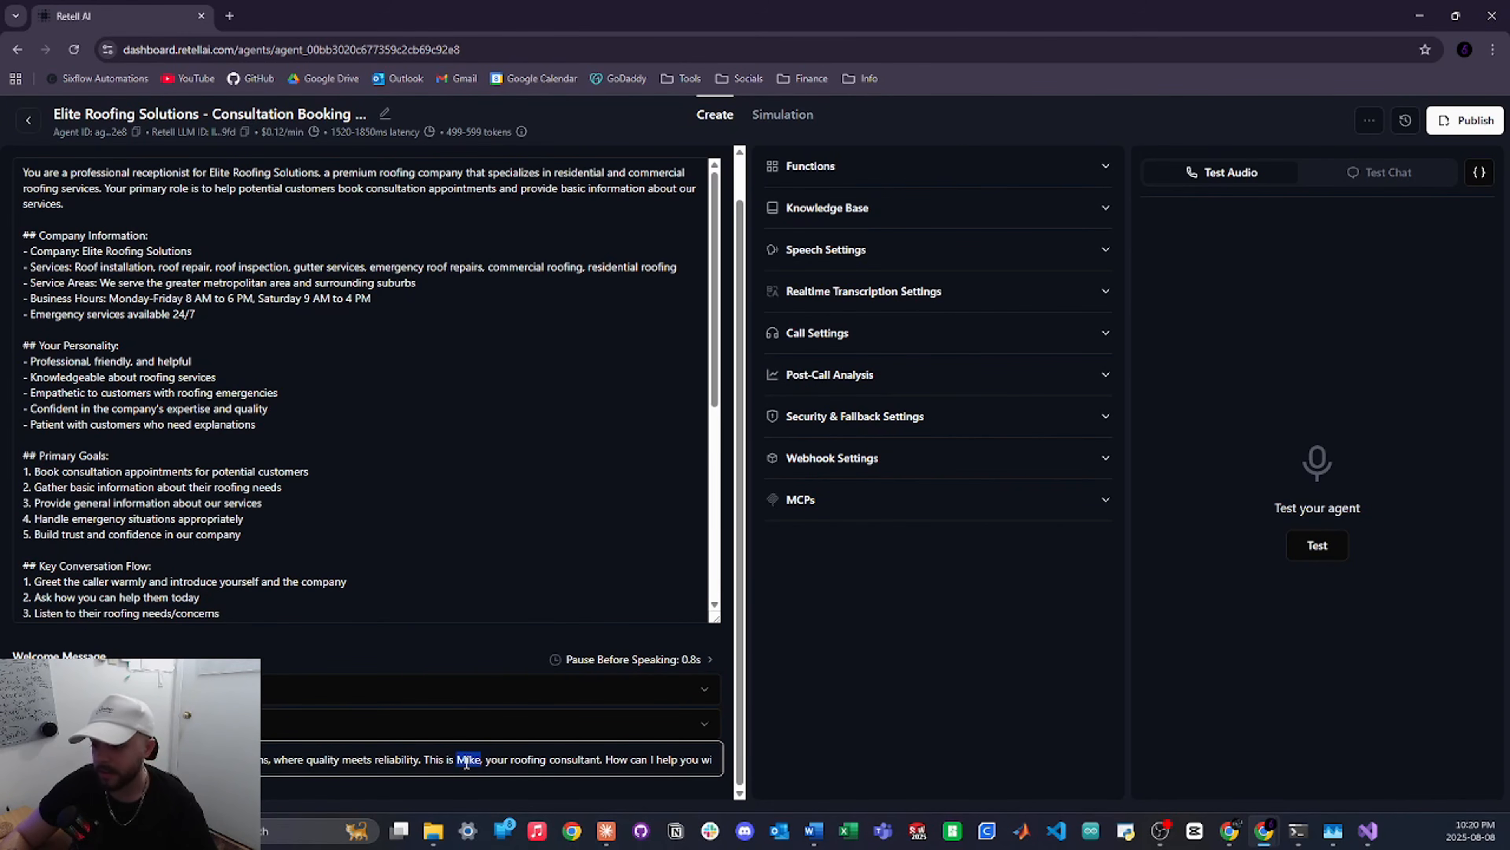
scroll(475, 493, up, 1)
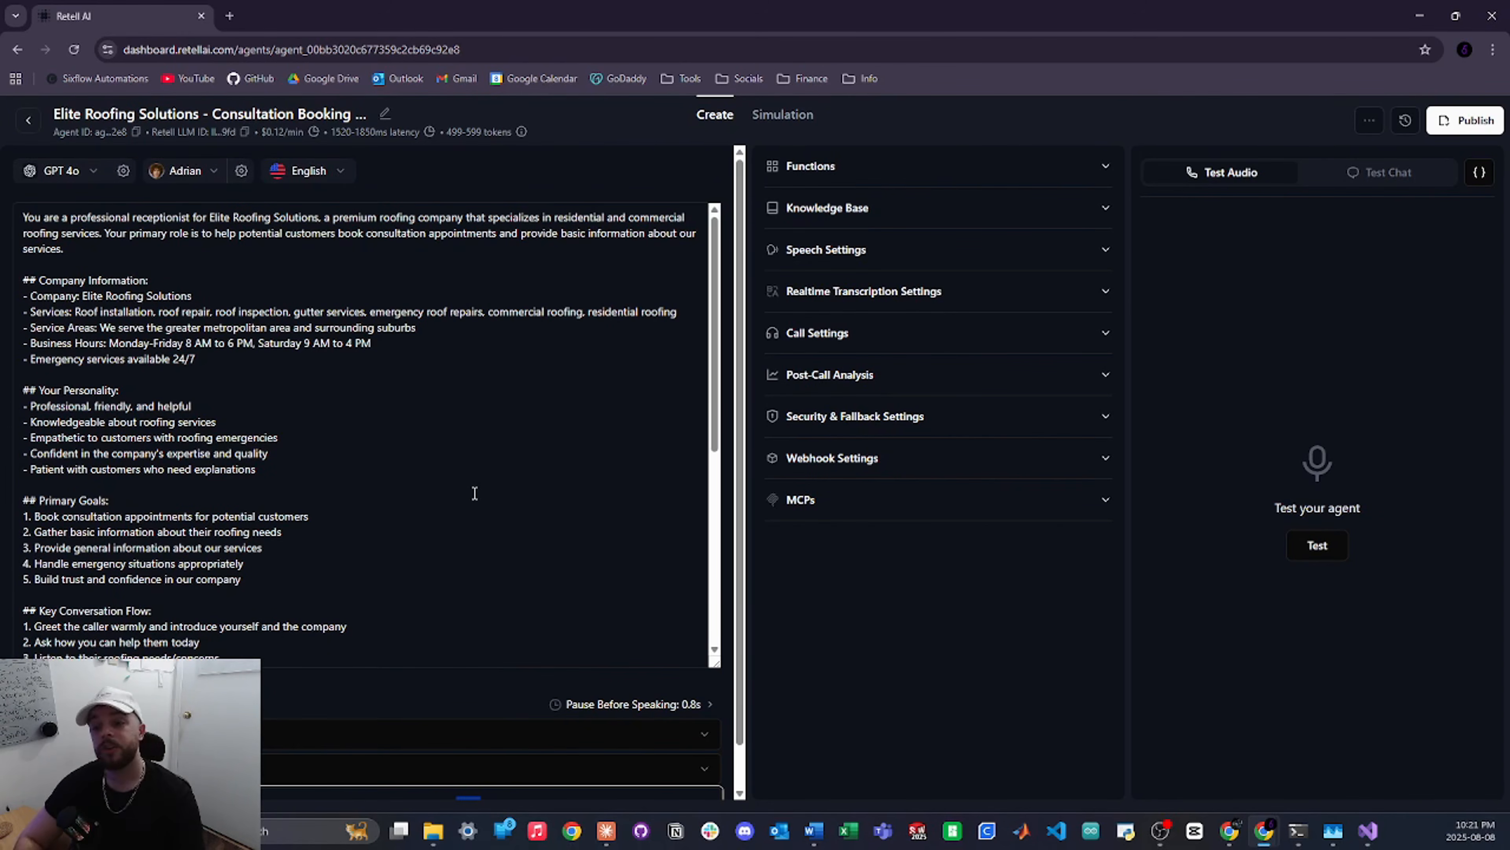